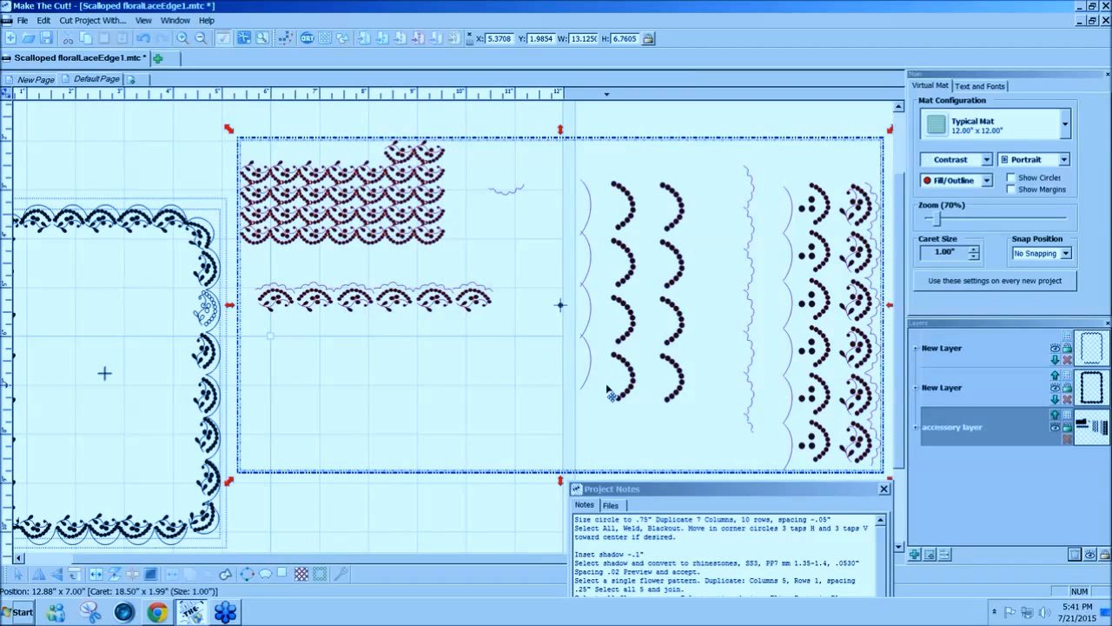
# Step: Switch to the New Page of the project that holds the blue scalloped floral lace frame
pyautogui.moveTo(508, 558); pyautogui.dragTo(464, 559)
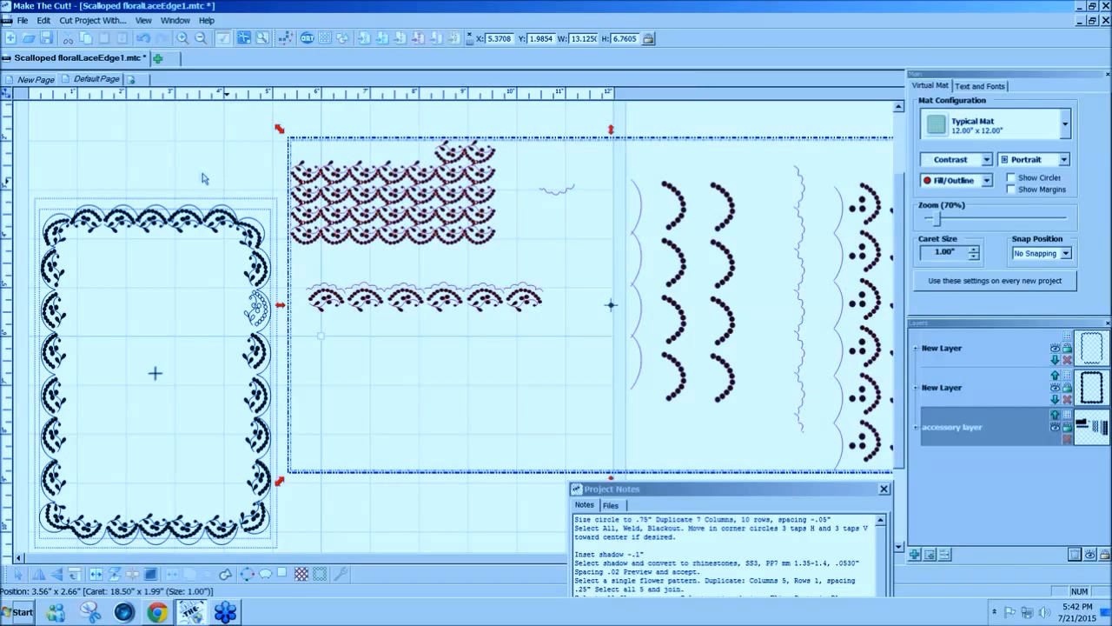
pyautogui.click(34, 80)
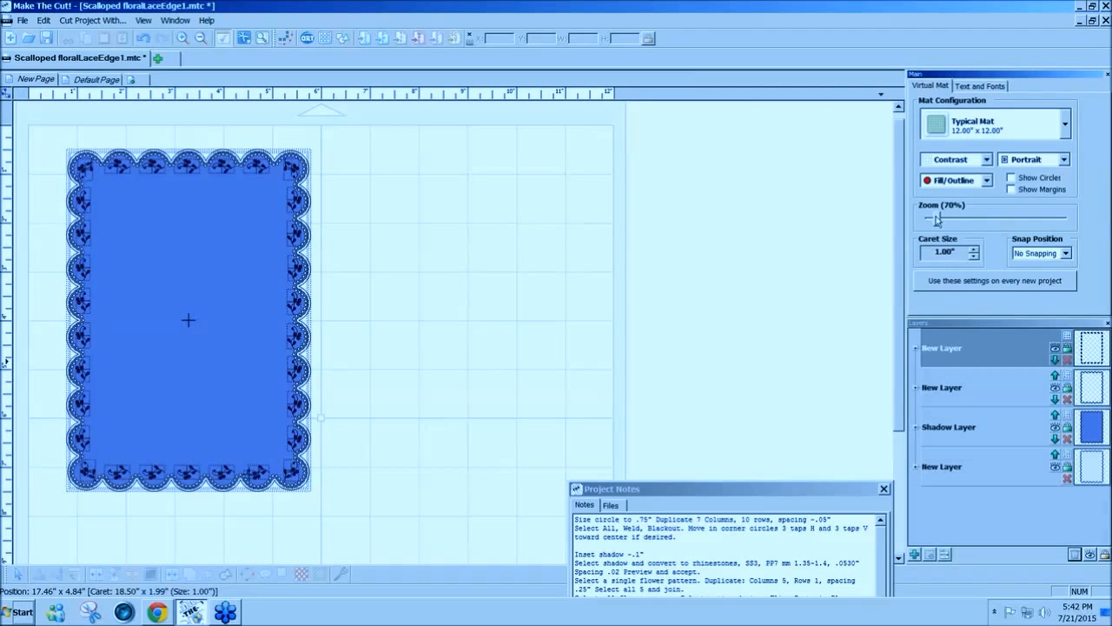
pyautogui.moveTo(937, 219); pyautogui.dragTo(942, 220)
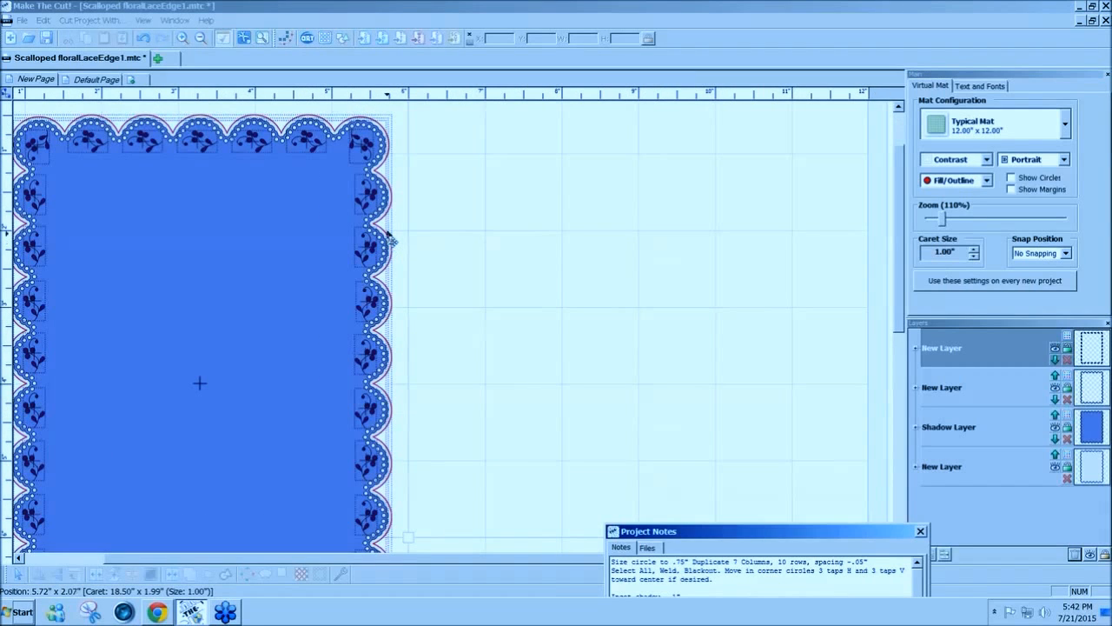
# Step: Add a generic Circle from the basic shapes to the page and set the mat colour to Green
pyautogui.click(344, 40)
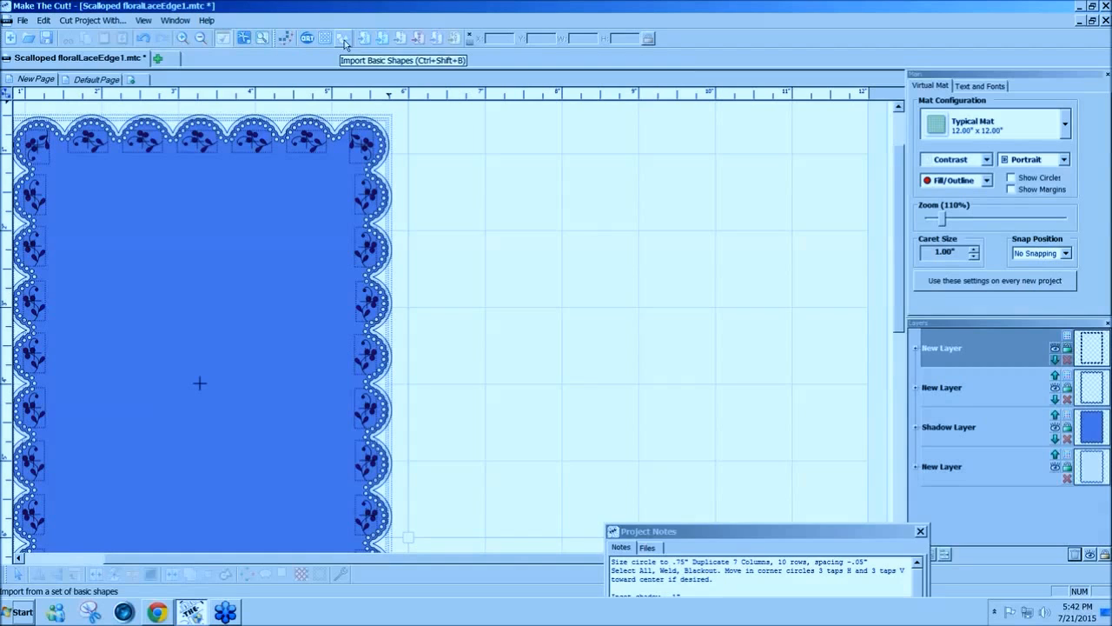
pyautogui.click(344, 40)
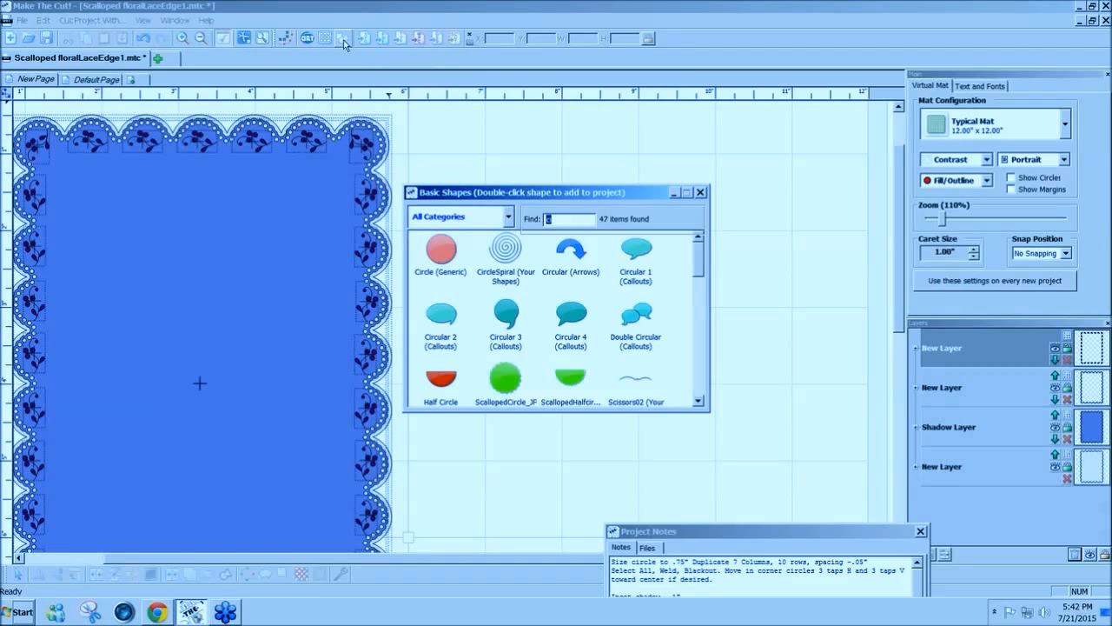
pyautogui.doubleClick(441, 257)
pyautogui.click(700, 192)
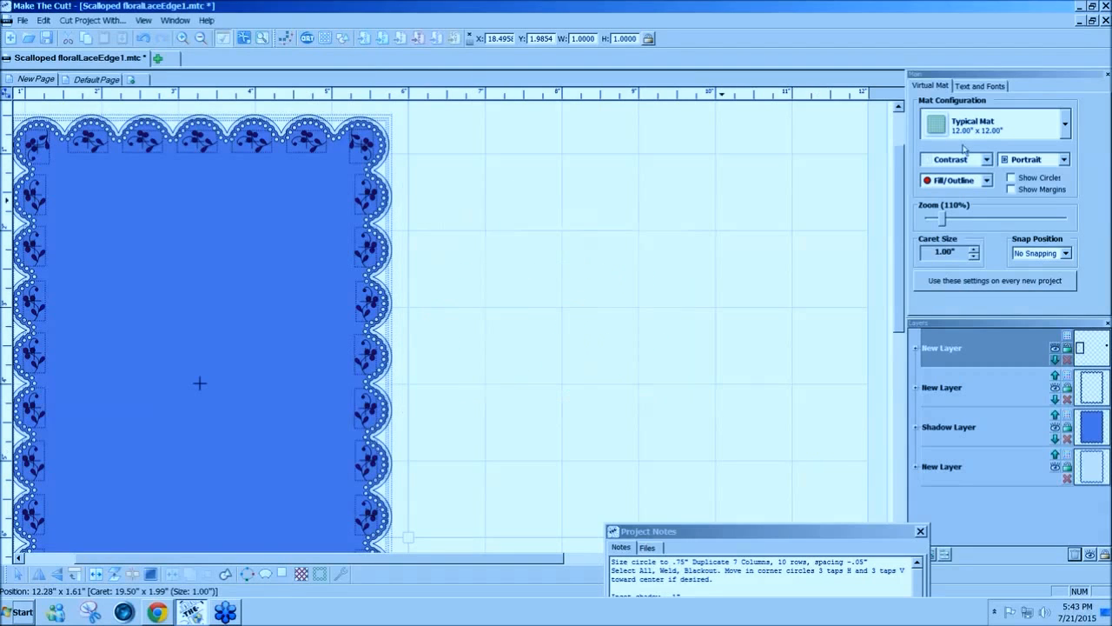
pyautogui.click(963, 159)
pyautogui.click(951, 173)
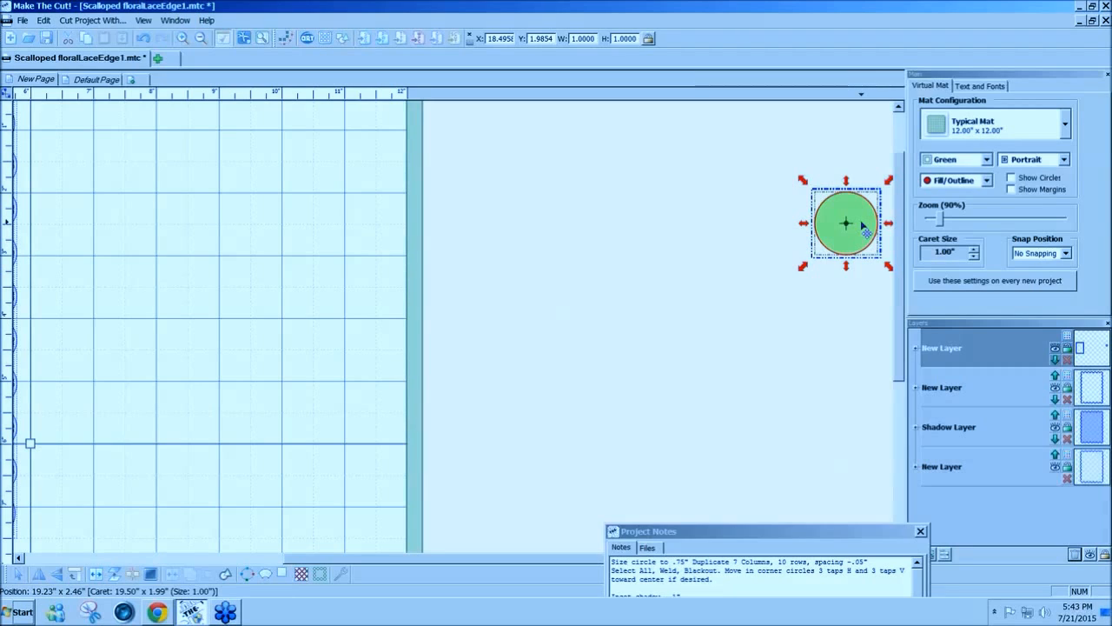
# Step: Size the circle to .75 inch and place it on the mat beside the lace frame, at about X 6.95, Y 0.51
pyautogui.moveTo(863, 225); pyautogui.dragTo(547, 198)
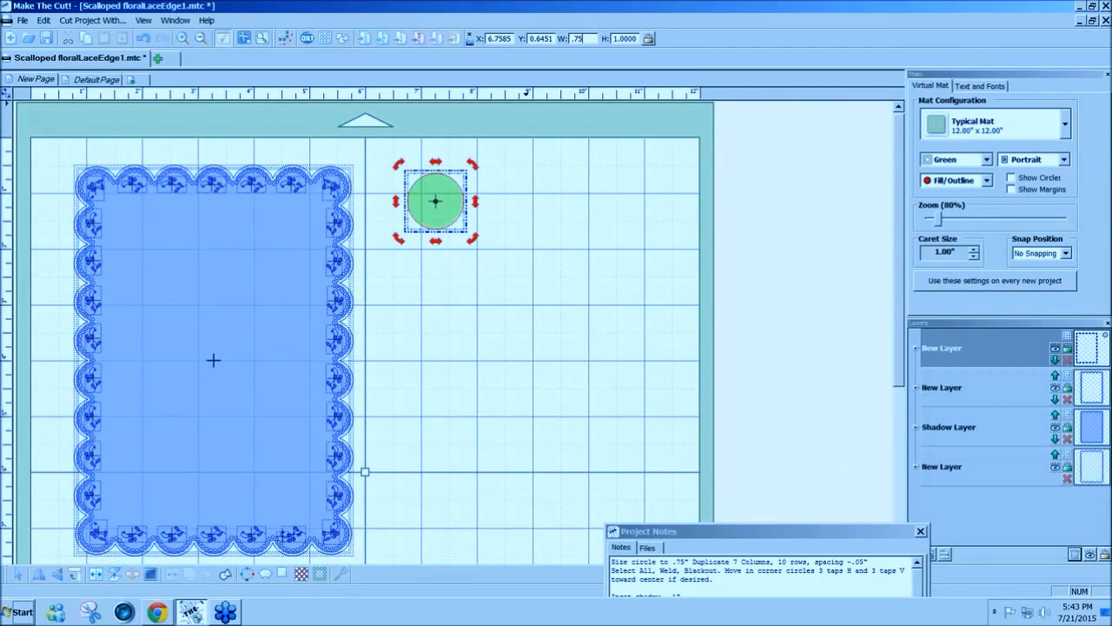
pyautogui.press('Return')
pyautogui.moveTo(429, 195); pyautogui.dragTo(439, 187)
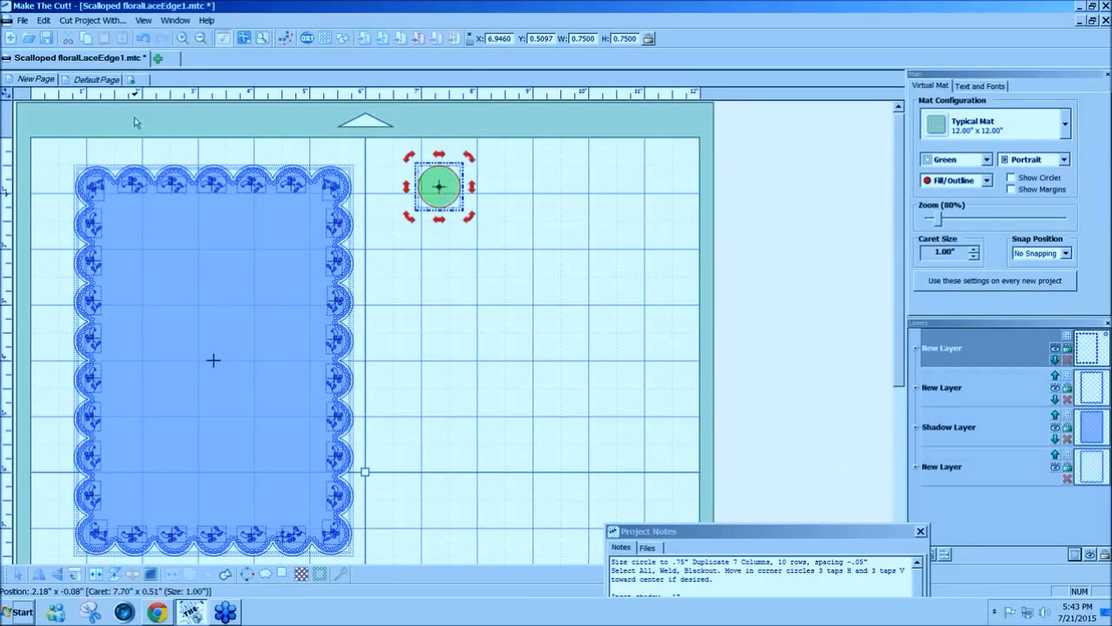
# Step: Duplicate the circle into a grid of 10 rows and 7 columns with -.05 inch spacing
pyautogui.click(43, 20)
pyautogui.moveTo(139, 115)
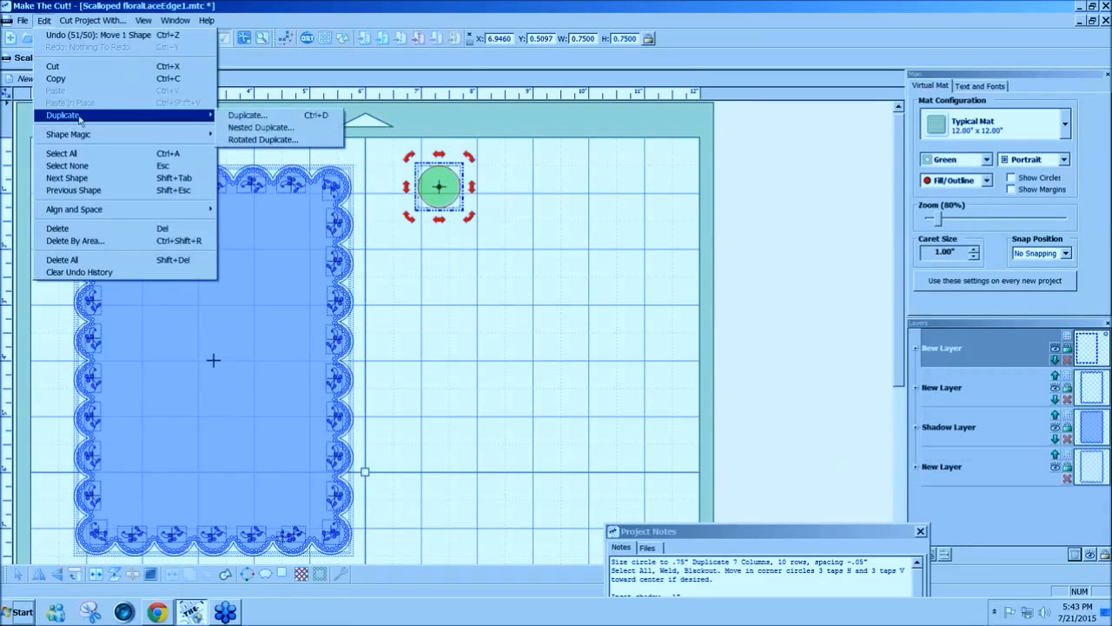
pyautogui.click(276, 121)
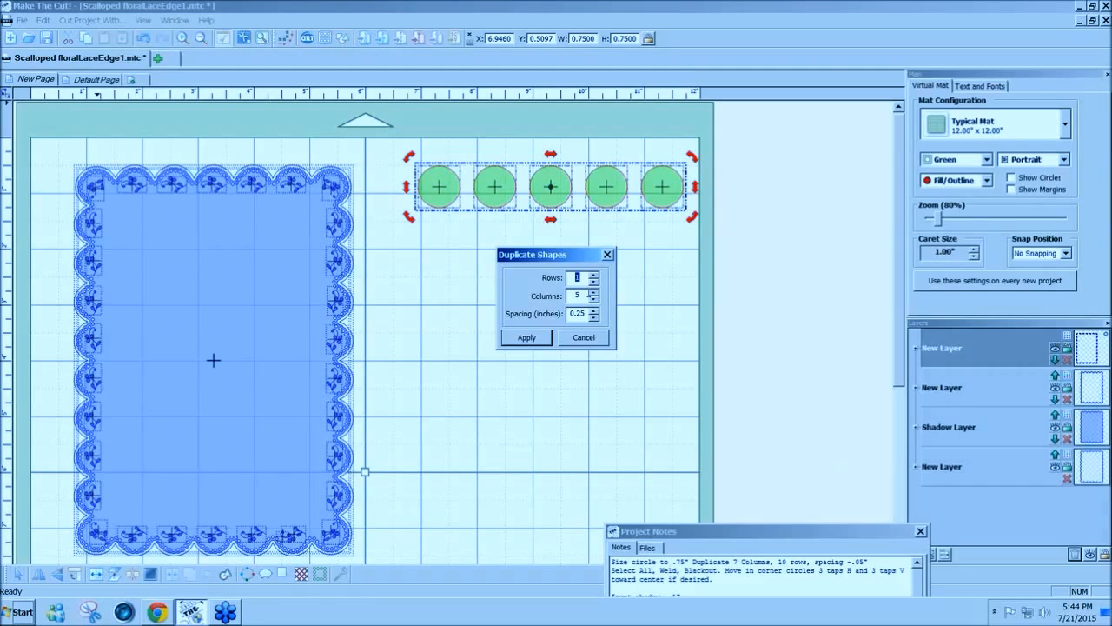
pyautogui.press('Tab')
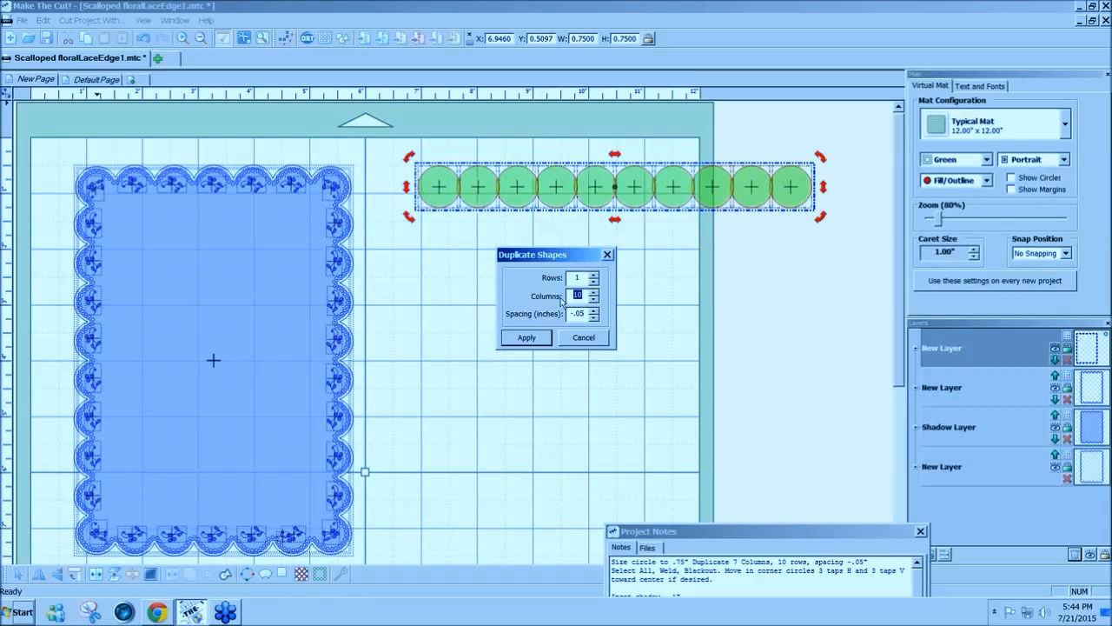
pyautogui.doubleClick(575, 277)
pyautogui.write('7')
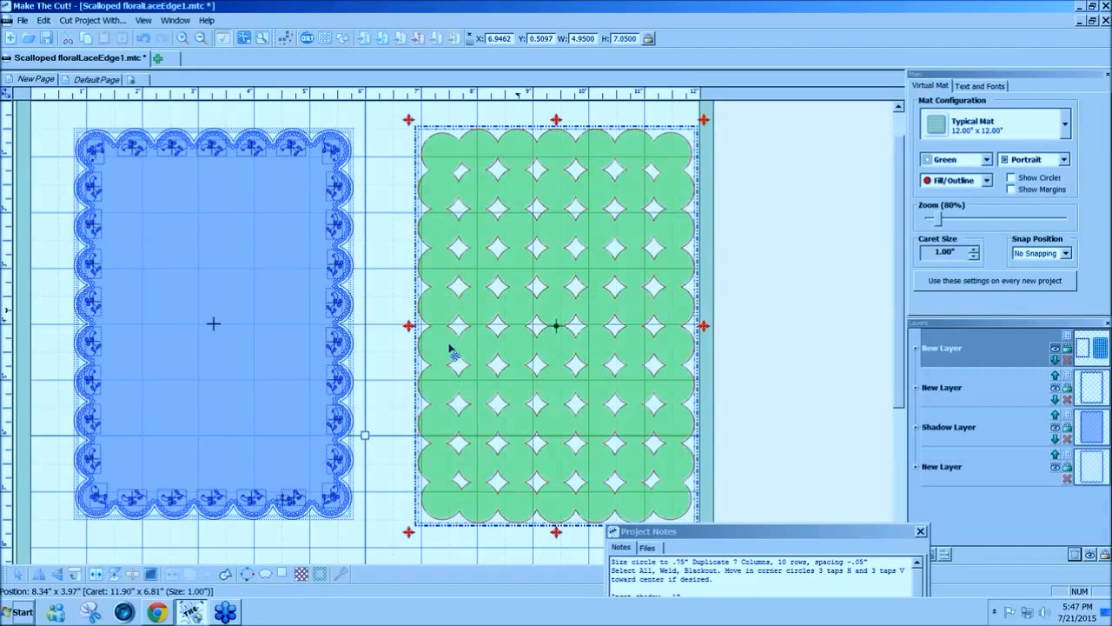
# Step: Black out the diamond-shaped gaps inside the welded scalloped shape
pyautogui.click(151, 575)
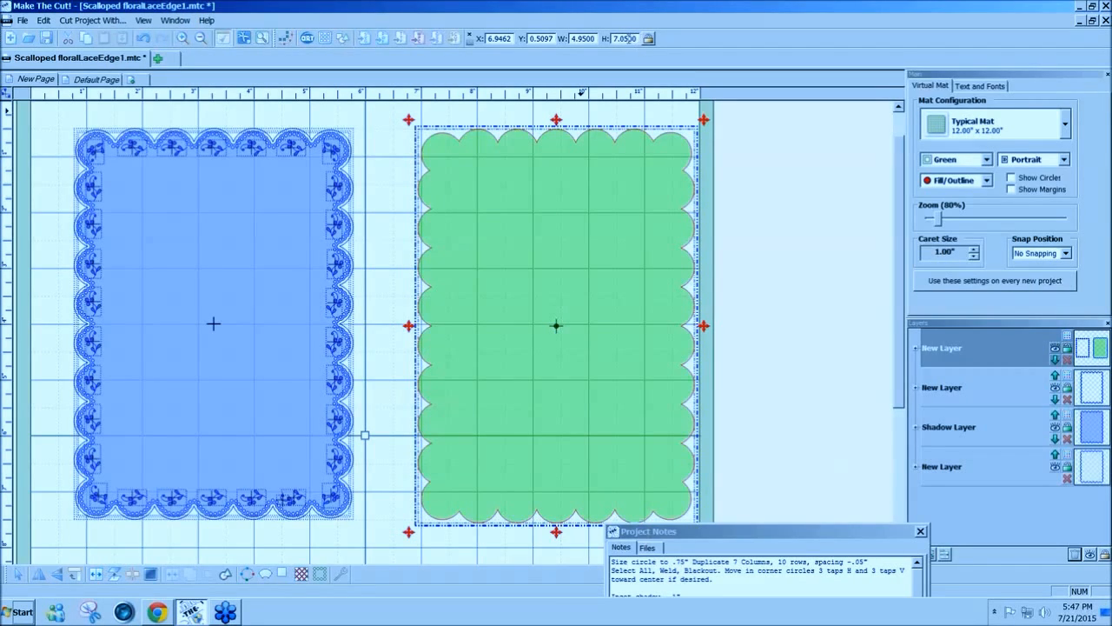
# Step: Try to resize the scalloped shape to 5 by 7 inches, and move it to about X 6.57, Y 0.42
pyautogui.moveTo(594, 38); pyautogui.dragTo(569, 40)
pyautogui.write('5')
pyautogui.press('Tab')
pyautogui.write('7')
pyautogui.click(650, 40)
pyautogui.moveTo(600, 226); pyautogui.dragTo(582, 224)
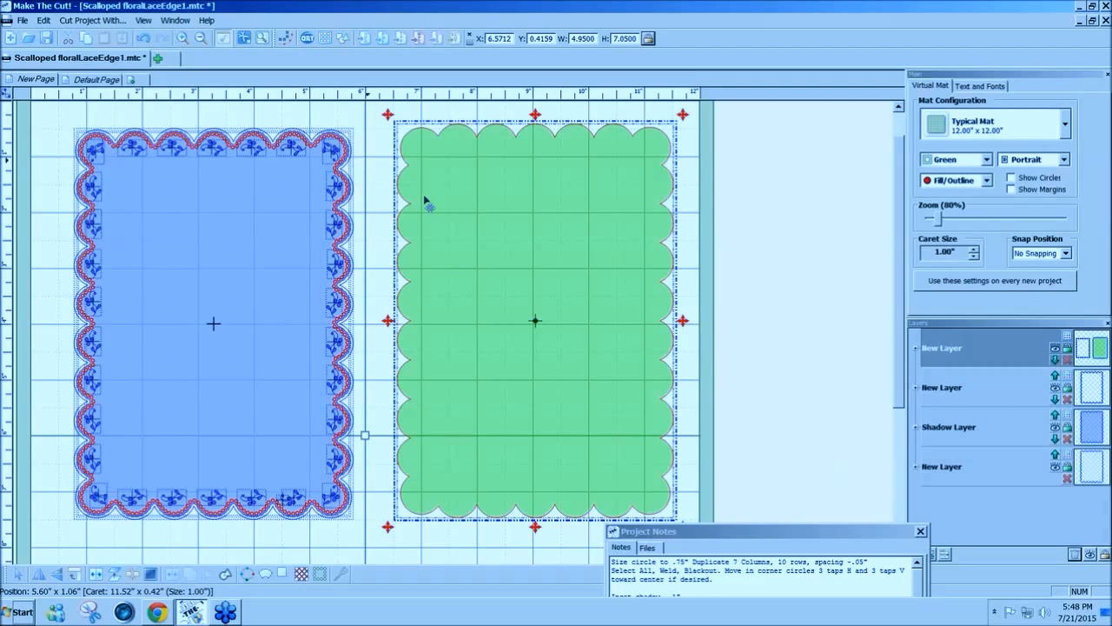
# Step: Add a new layer to the page and move the Project Notes window clear of the scalloped shape
pyautogui.moveTo(819, 529); pyautogui.dragTo(737, 546)
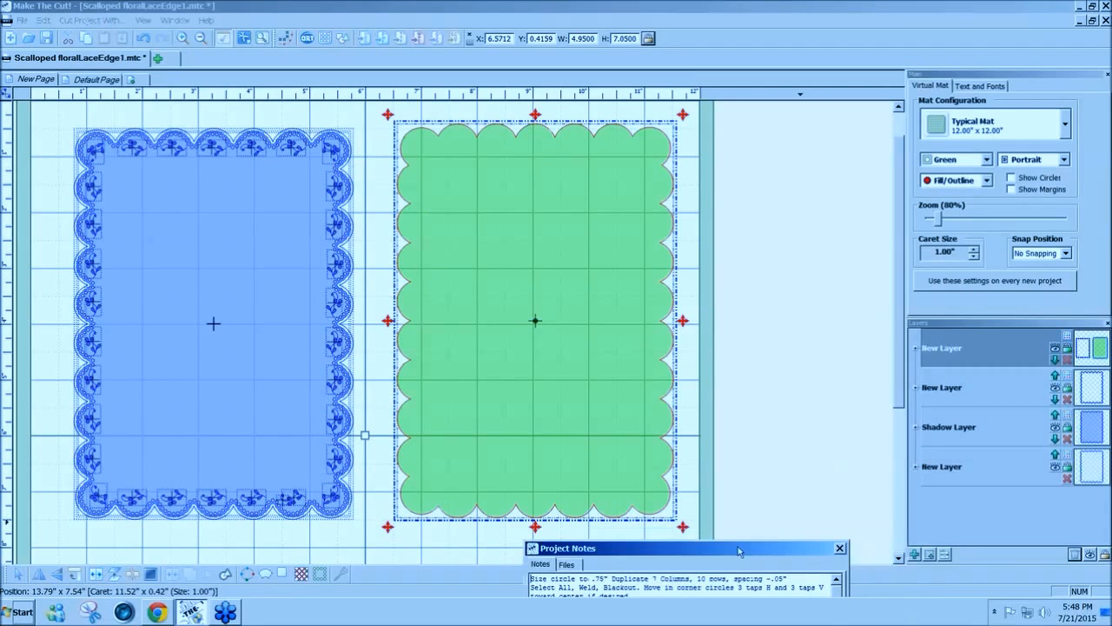
pyautogui.click(914, 556)
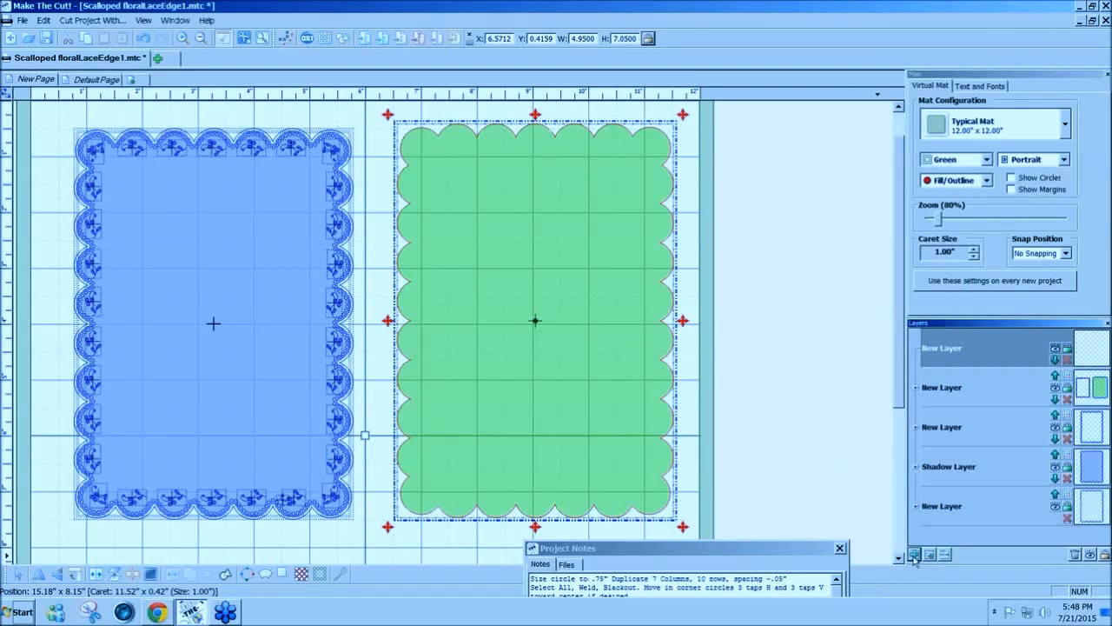
pyautogui.moveTo(793, 549); pyautogui.dragTo(878, 354)
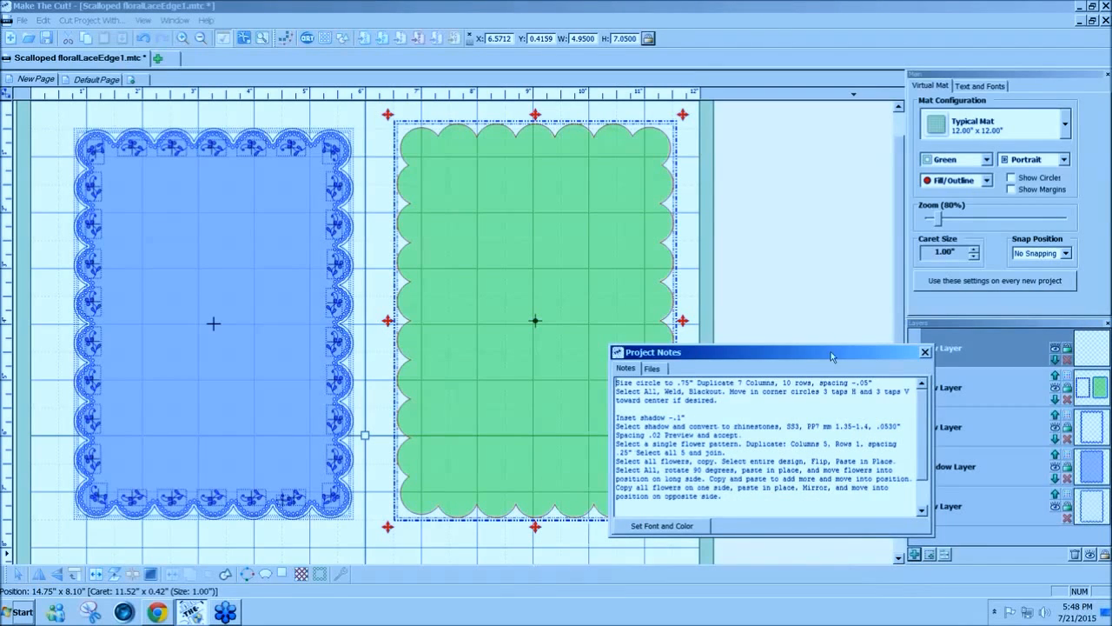
pyautogui.moveTo(803, 357); pyautogui.dragTo(956, 393)
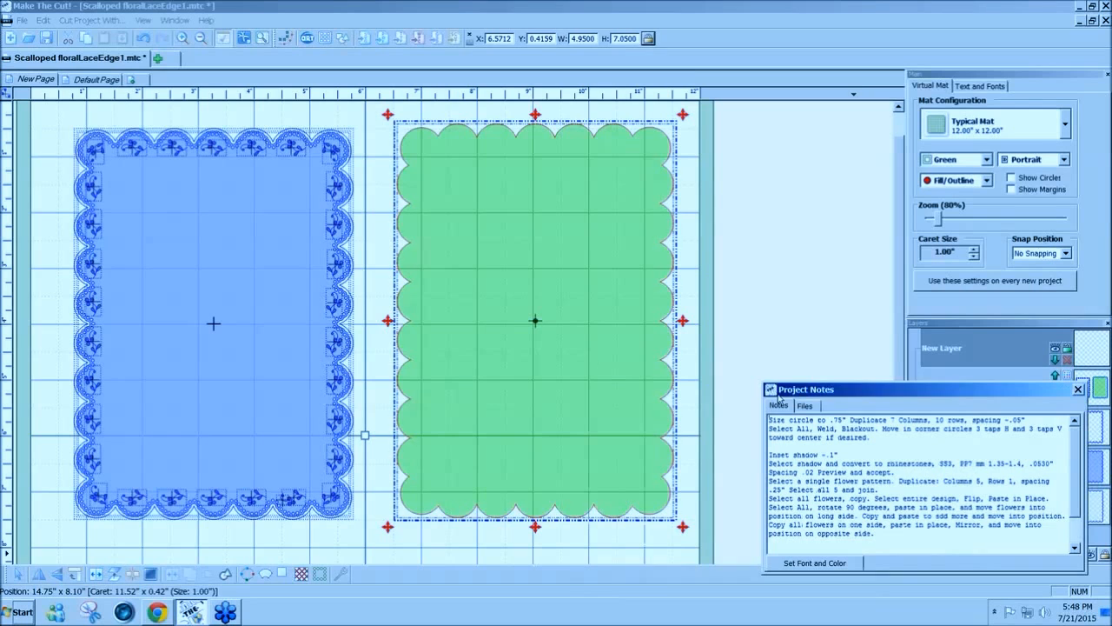
# Step: Generate a blacked-out inset shadow layer from the green scalloped shape with a shadow width of -.1 inch
pyautogui.click(591, 352)
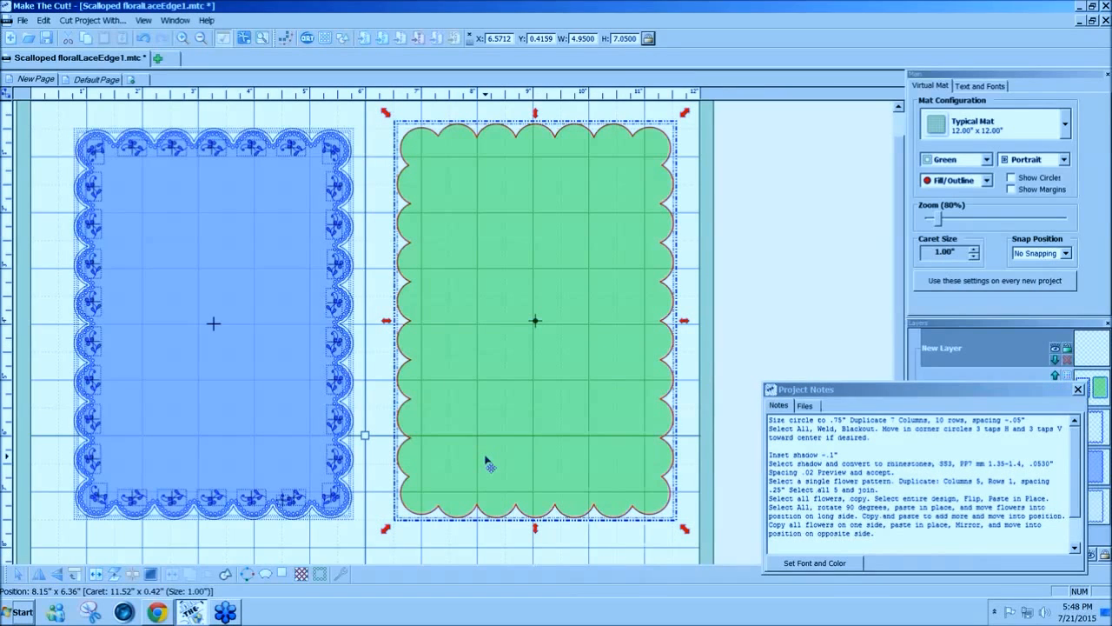
pyautogui.click(280, 576)
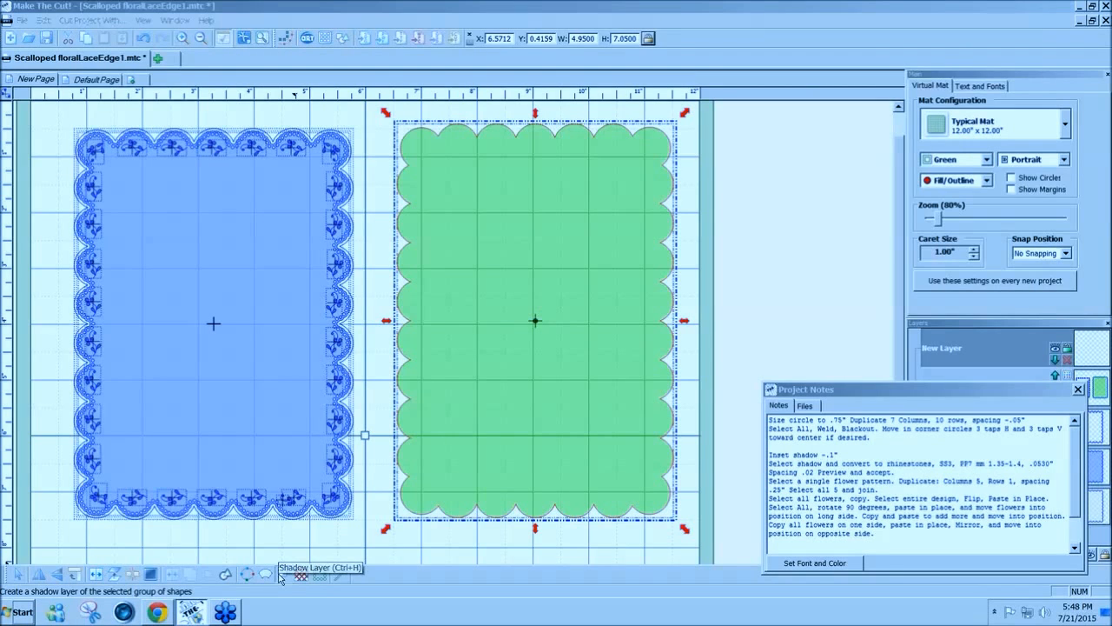
pyautogui.click(622, 233)
pyautogui.write('-.03')
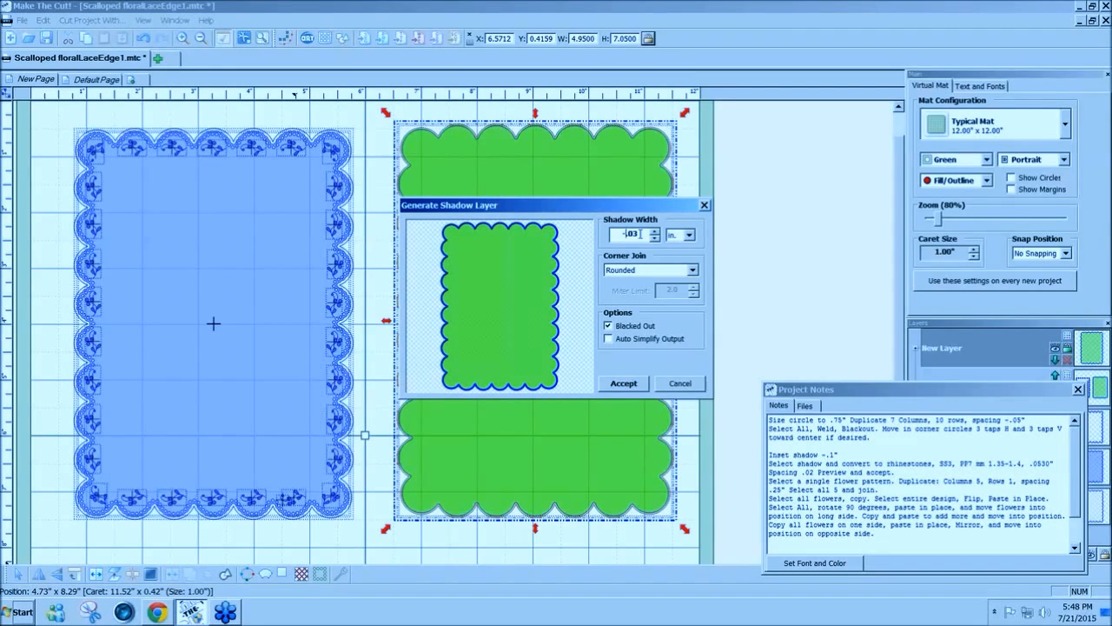
pyautogui.press('BackSpace')
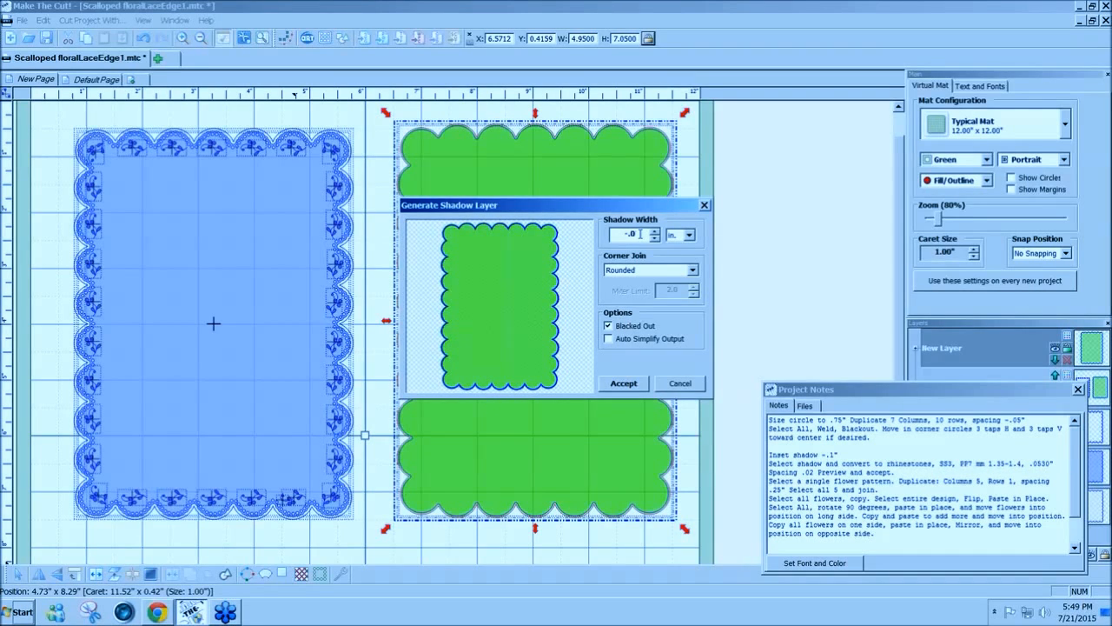
pyautogui.press('BackSpace')
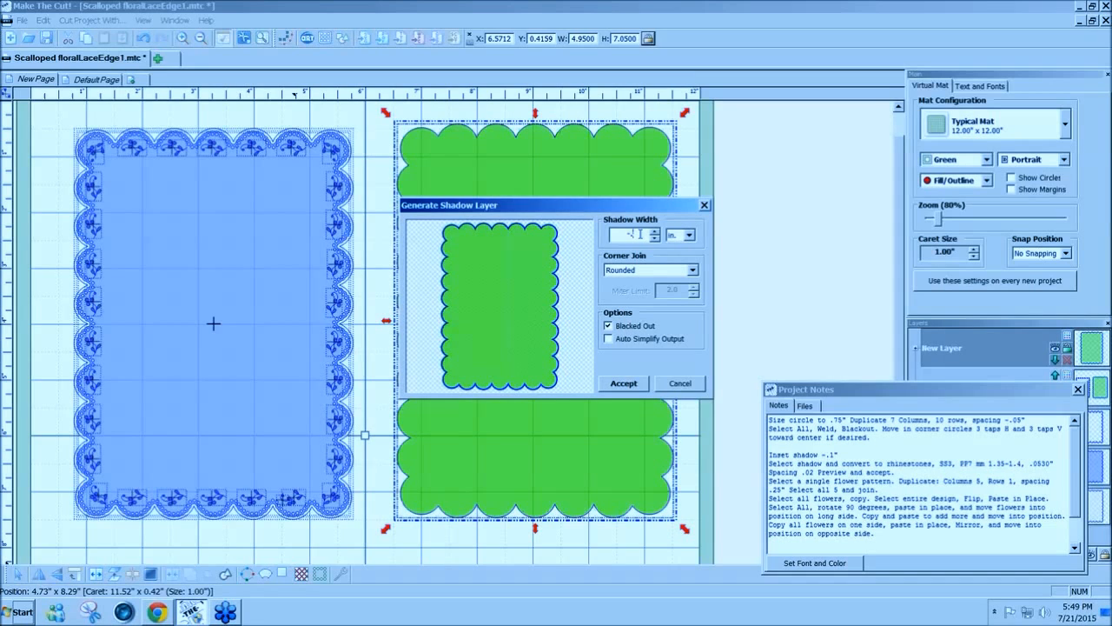
pyautogui.write('1')
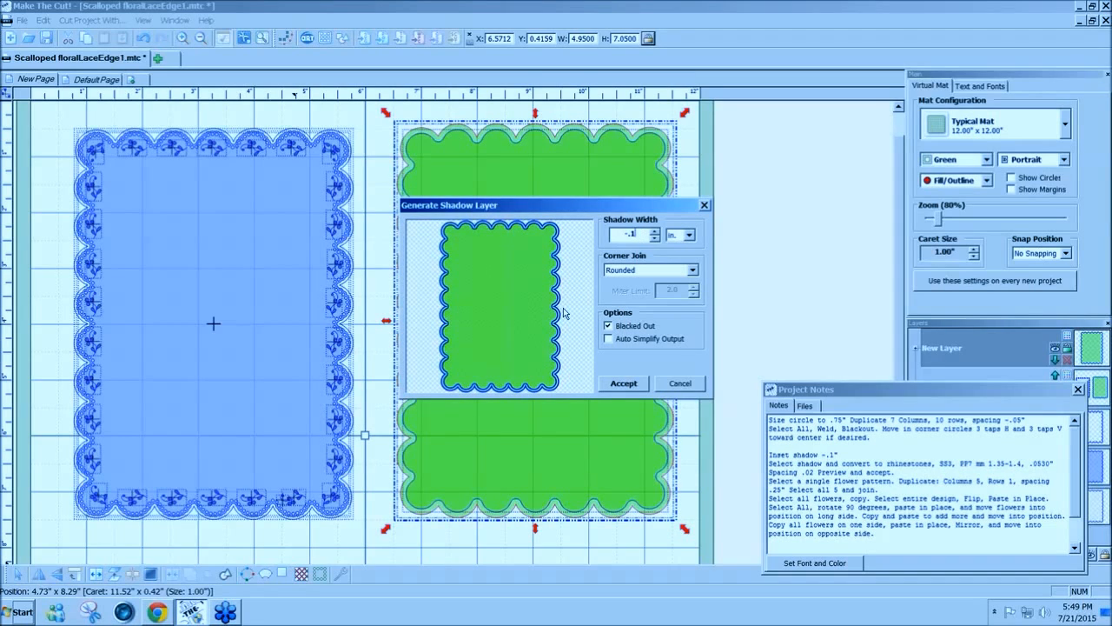
pyautogui.click(630, 385)
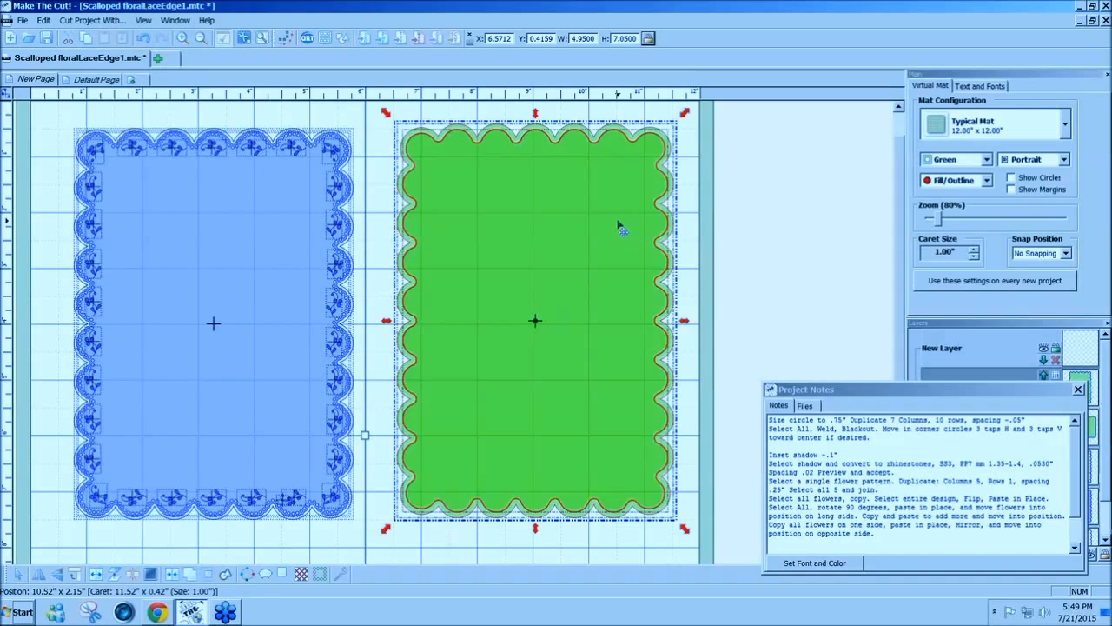
pyautogui.click(562, 314)
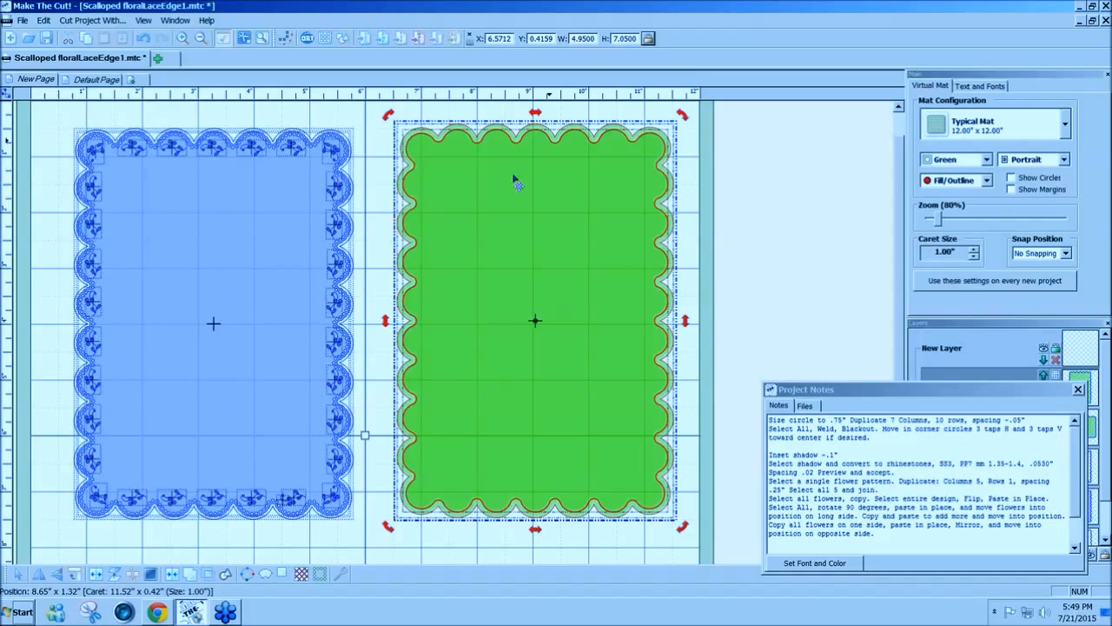
pyautogui.click(323, 576)
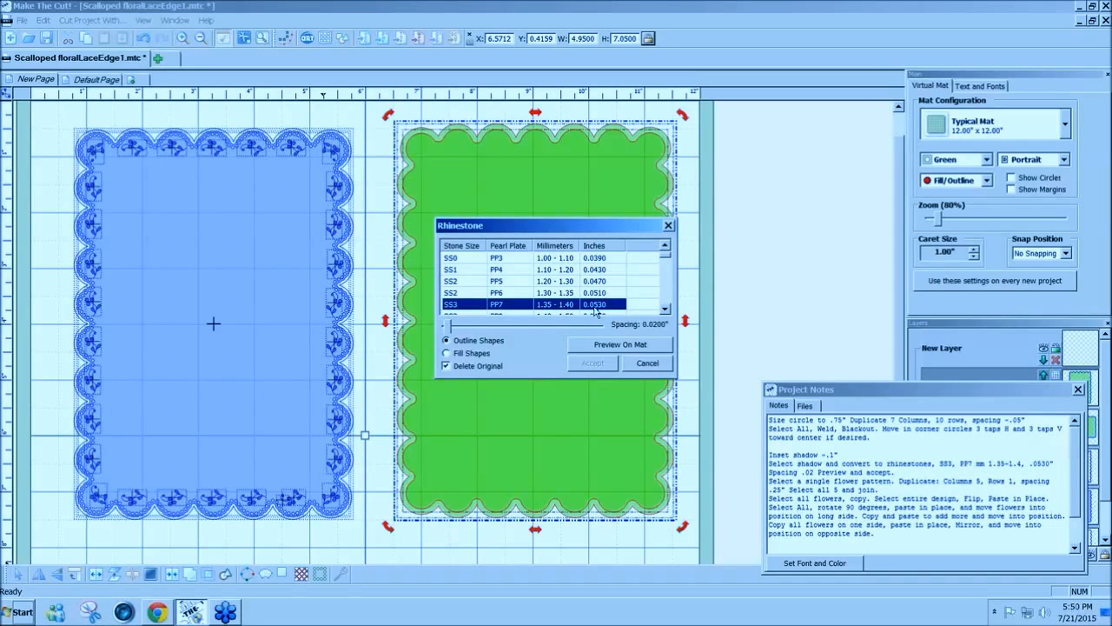
pyautogui.click(634, 348)
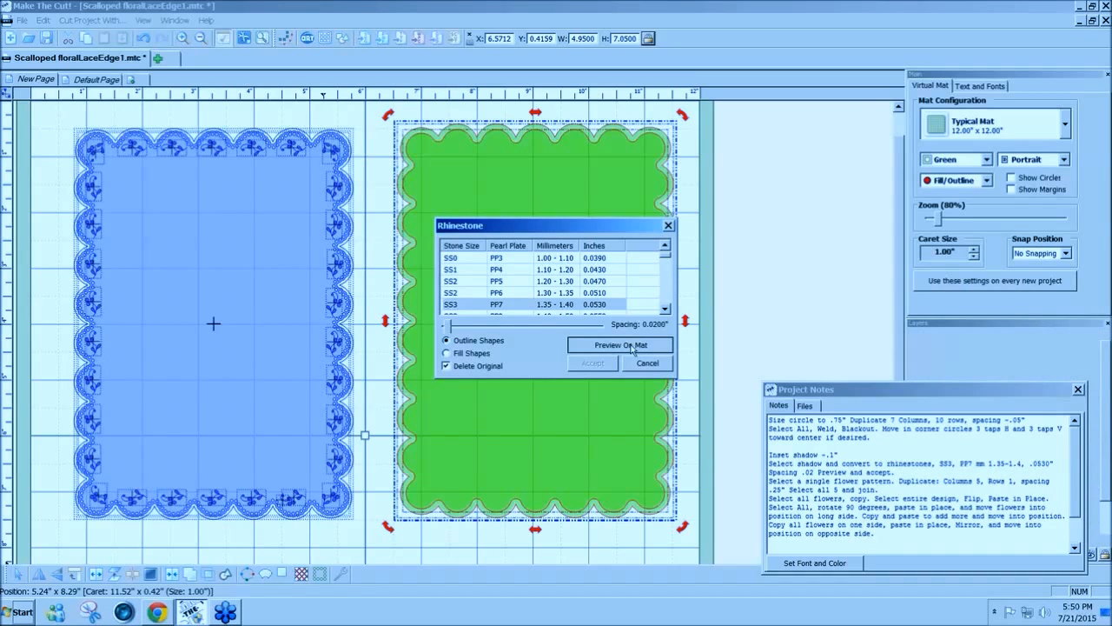
pyautogui.click(652, 364)
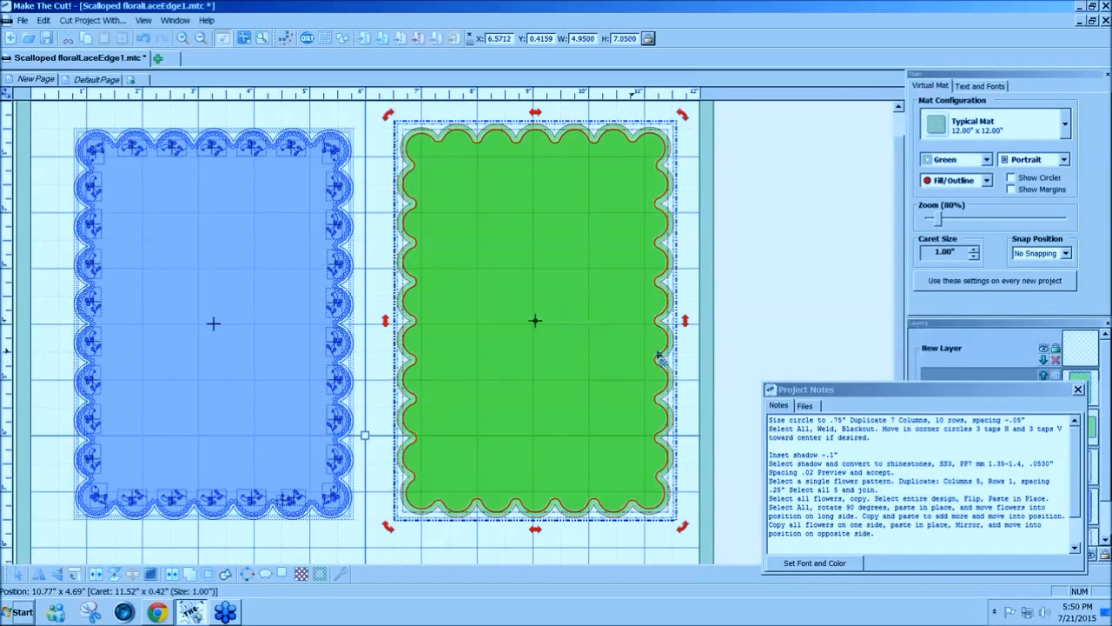
# Step: Convert the inset shadow outline to SS3 (0.0530") rhinestones with 0.0200" spacing, outlining the shape and deleting the original
pyautogui.click(737, 320)
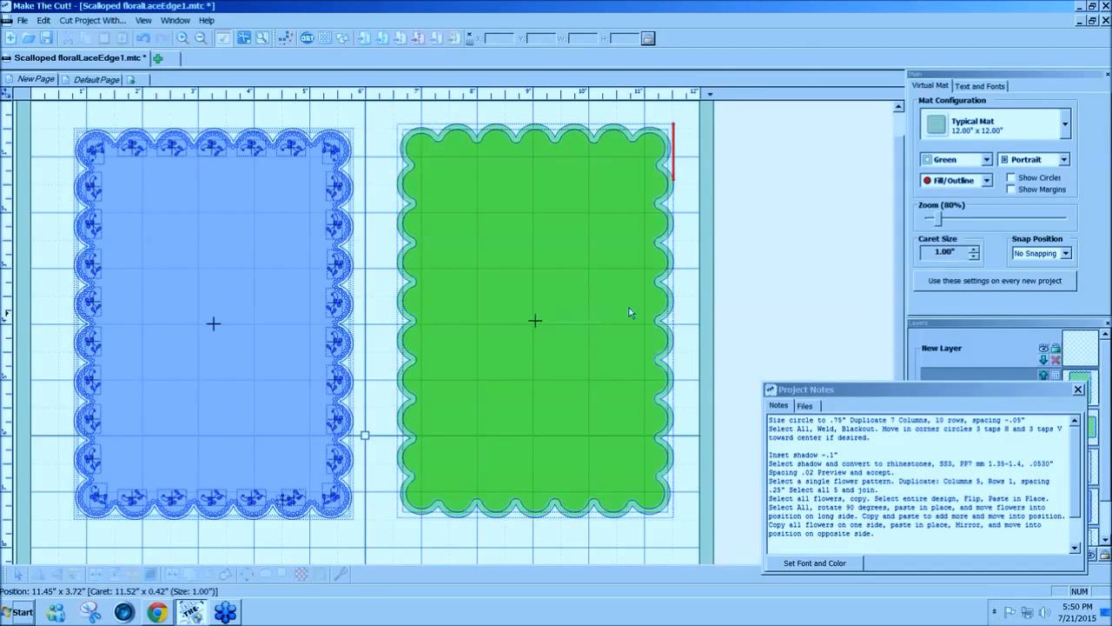
pyautogui.click(553, 315)
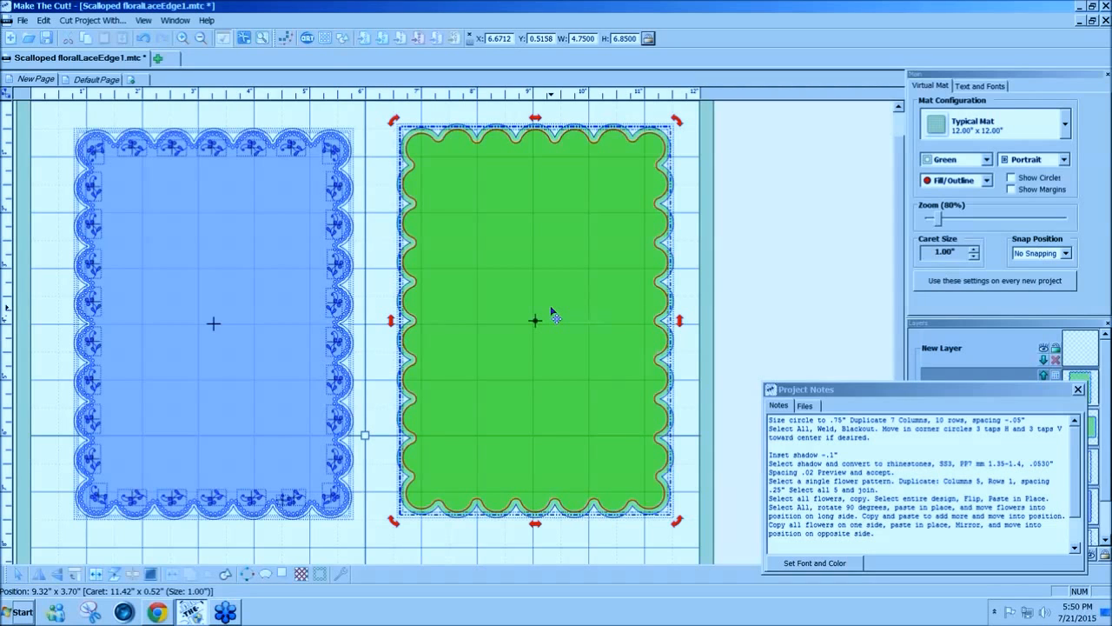
pyautogui.click(41, 79)
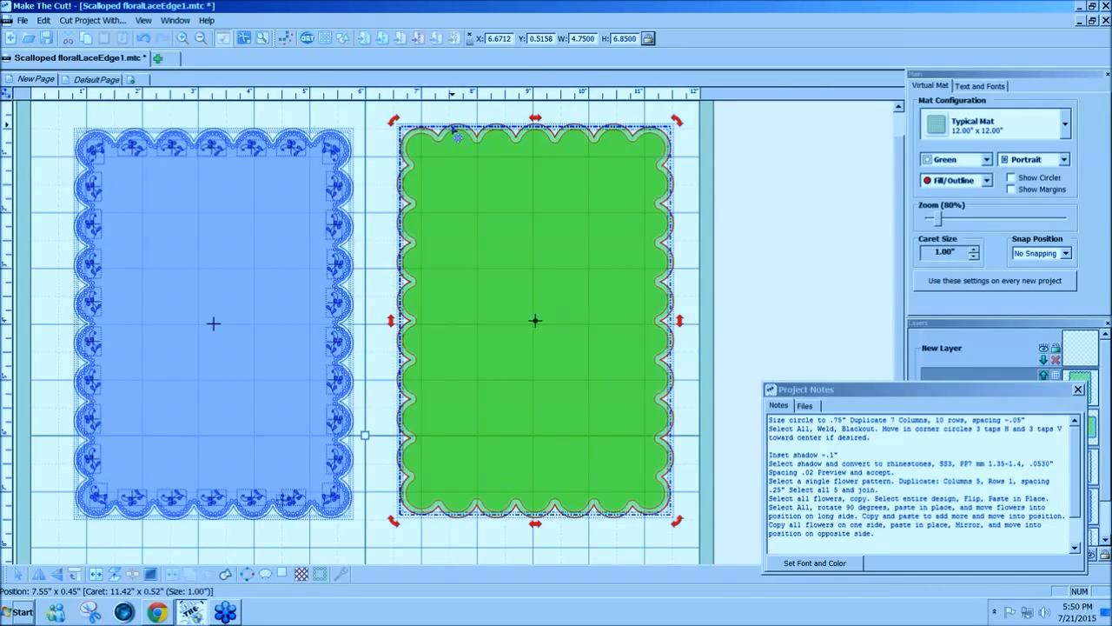
pyautogui.click(320, 573)
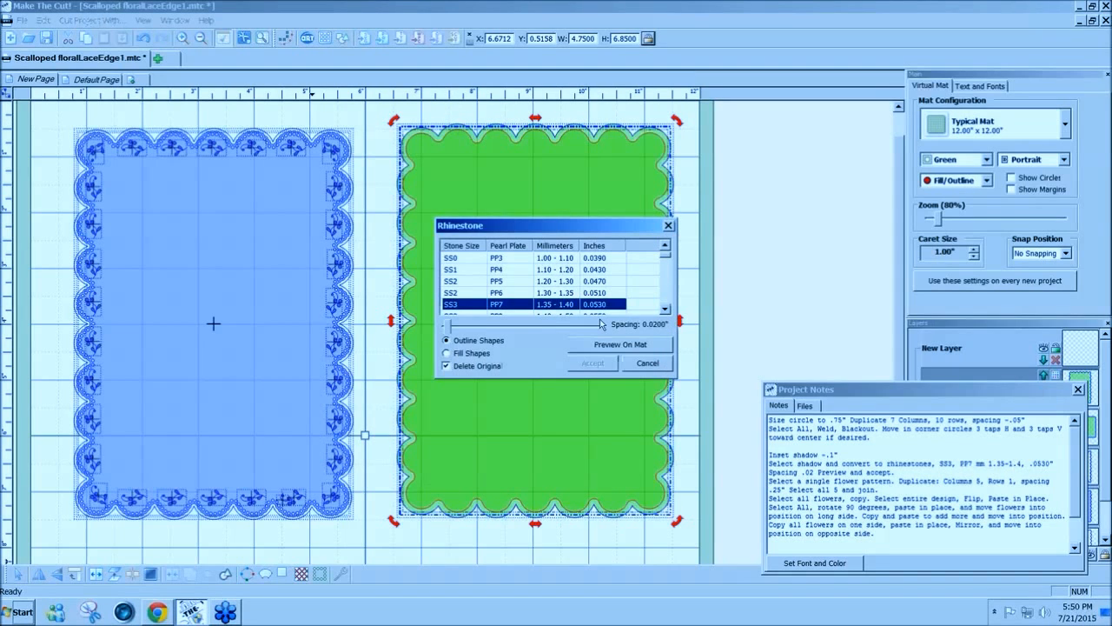
pyautogui.click(601, 344)
pyautogui.moveTo(460, 326); pyautogui.dragTo(455, 325)
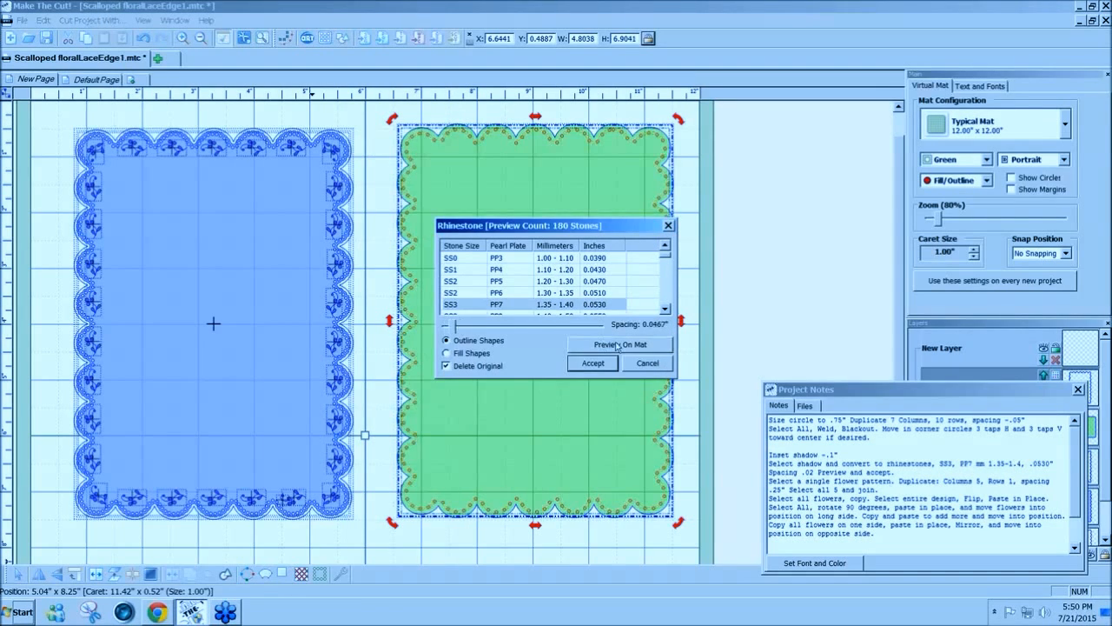
pyautogui.click(617, 346)
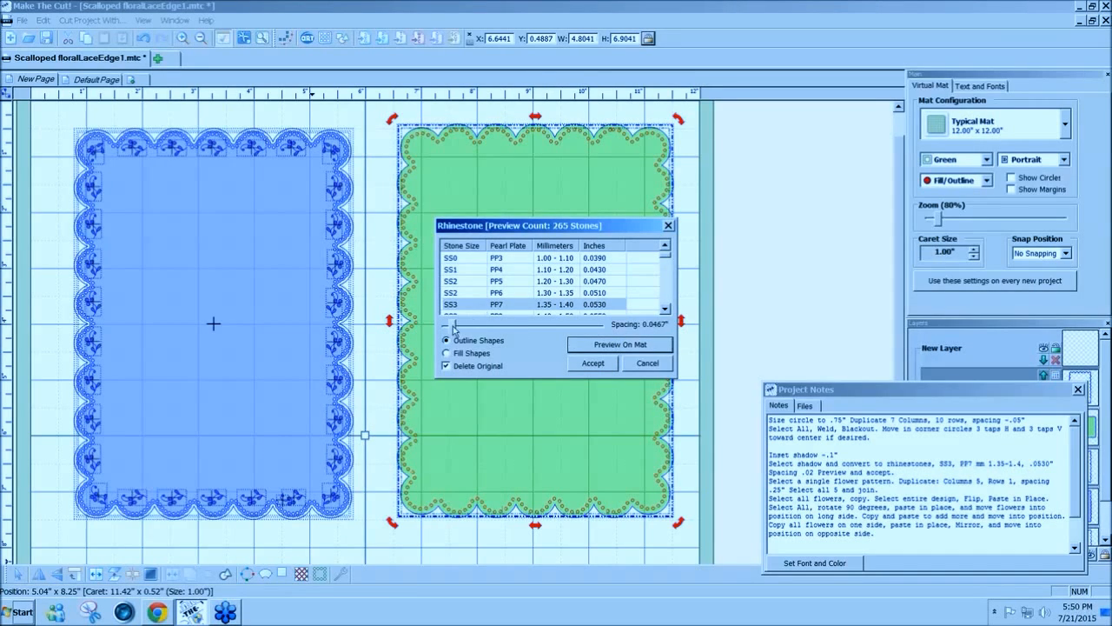
pyautogui.moveTo(453, 327); pyautogui.dragTo(451, 327)
pyautogui.click(644, 345)
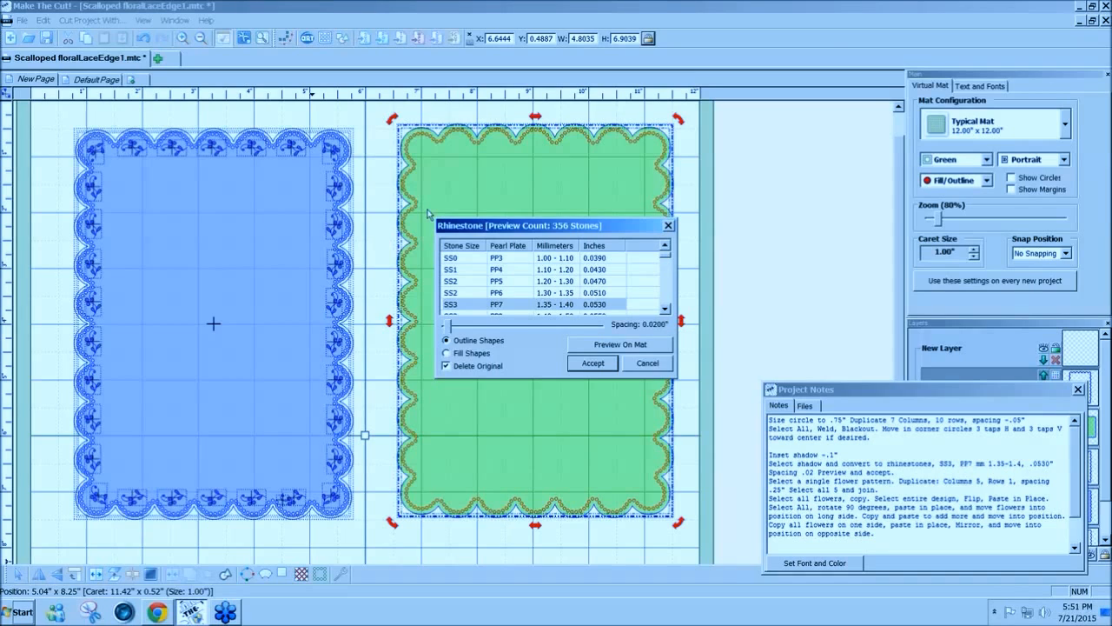
pyautogui.click(593, 366)
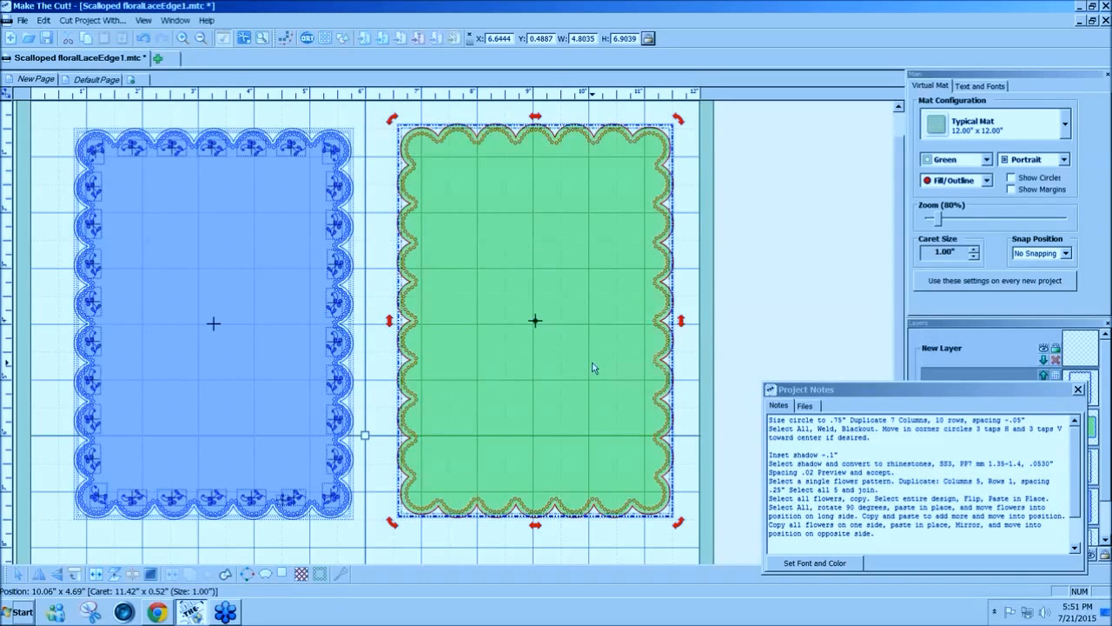
# Step: Move the green scalloped shape to a new layer and hide that layer, with the Project Notes window clear of the layers
pyautogui.click(730, 315)
pyautogui.moveTo(881, 389); pyautogui.dragTo(704, 534)
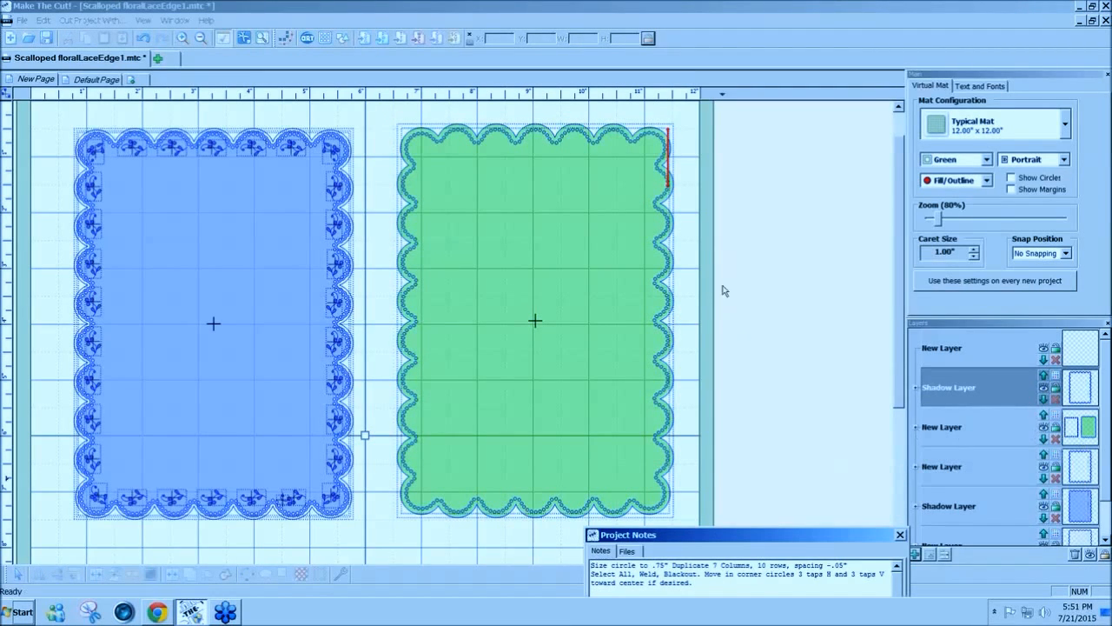
pyautogui.click(609, 293)
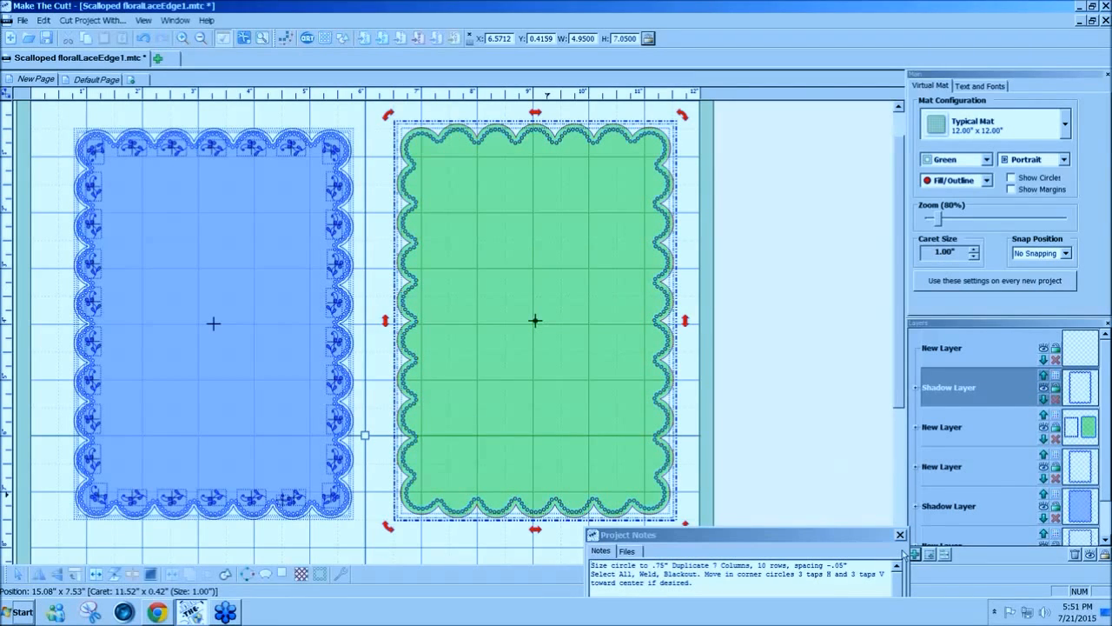
pyautogui.click(916, 553)
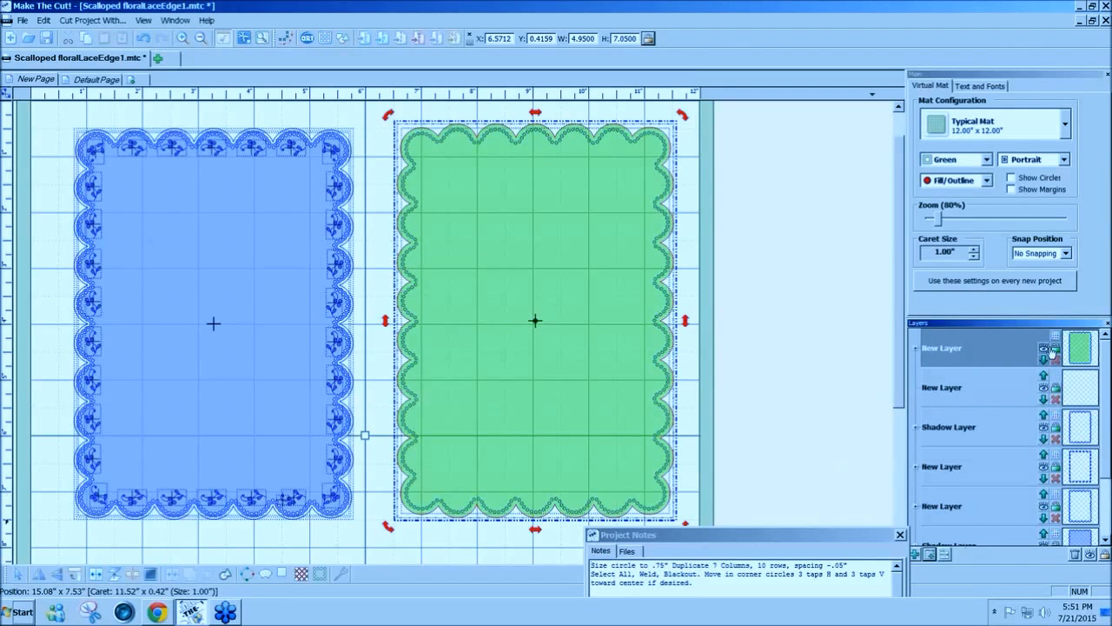
pyautogui.click(1054, 351)
# Step: Generate a blacked-out shadow layer with rounded corners and a .03 inch width around the scalloped rhinestone border
pyautogui.moveTo(389, 113); pyautogui.dragTo(678, 519)
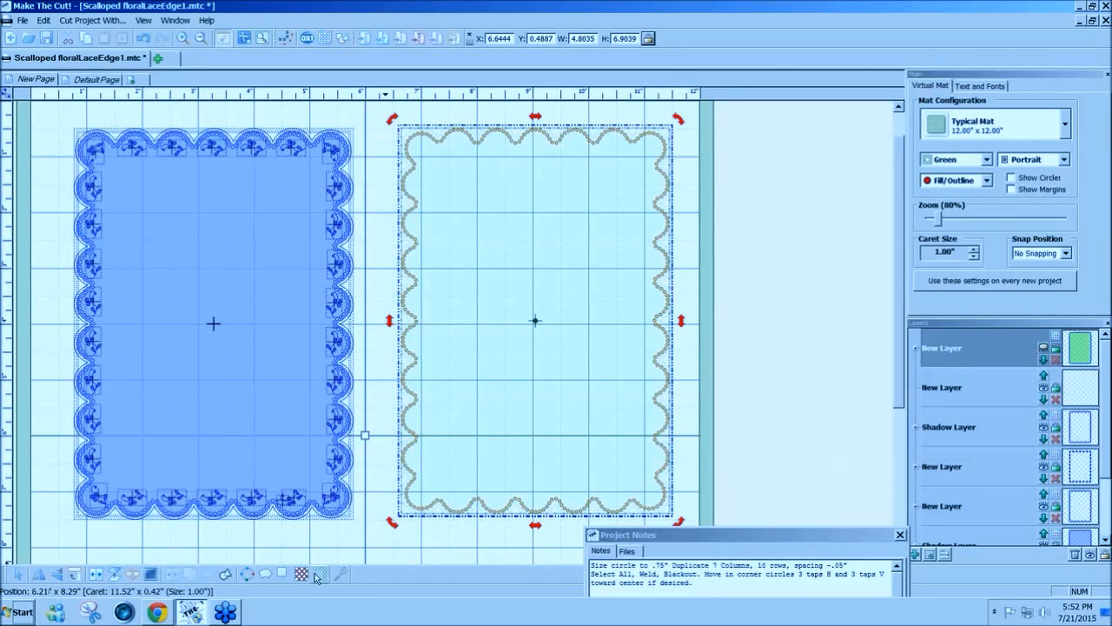
pyautogui.click(282, 572)
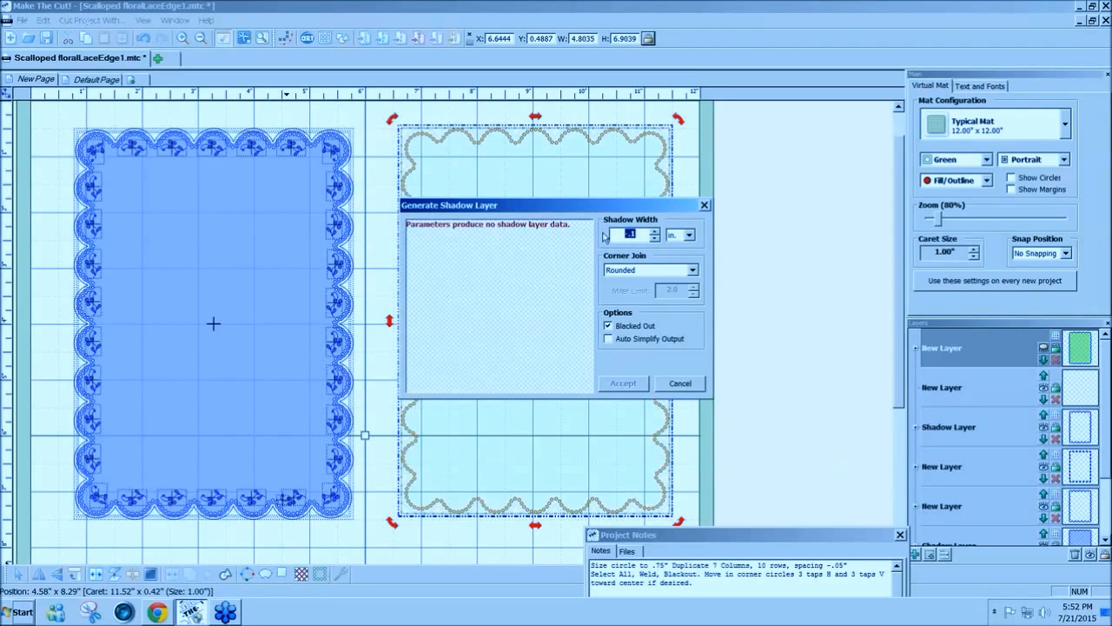
pyautogui.press('BackSpace')
pyautogui.write('.')
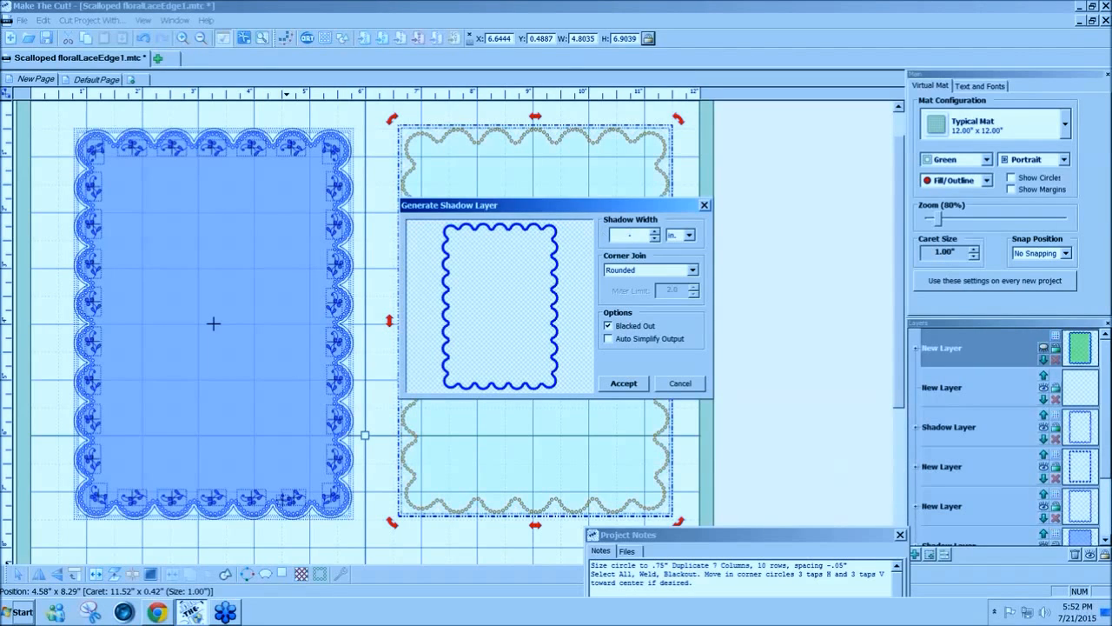
pyautogui.write('03')
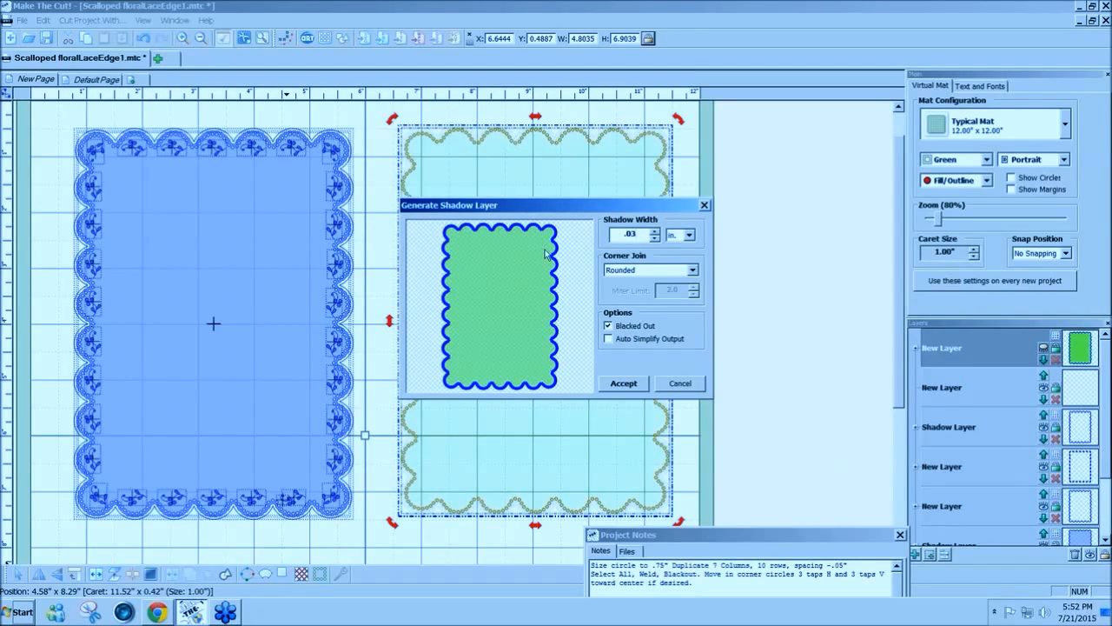
pyautogui.click(624, 383)
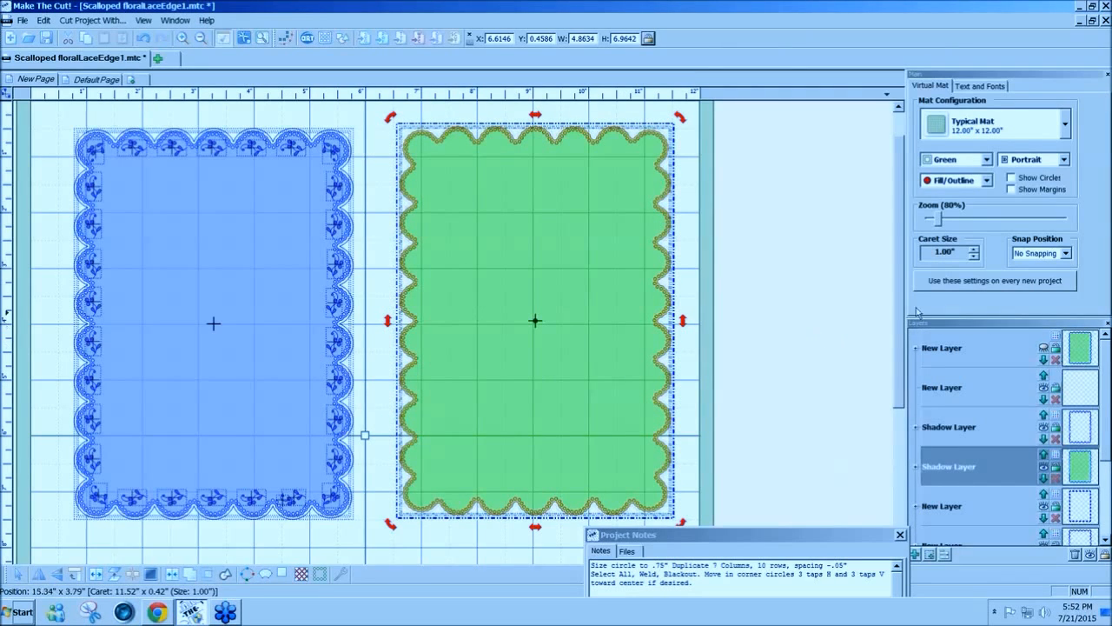
# Step: Examine the shadowed dot border at 160% zoom and compare it with the floral lace borders on the Default Page
pyautogui.click(939, 221)
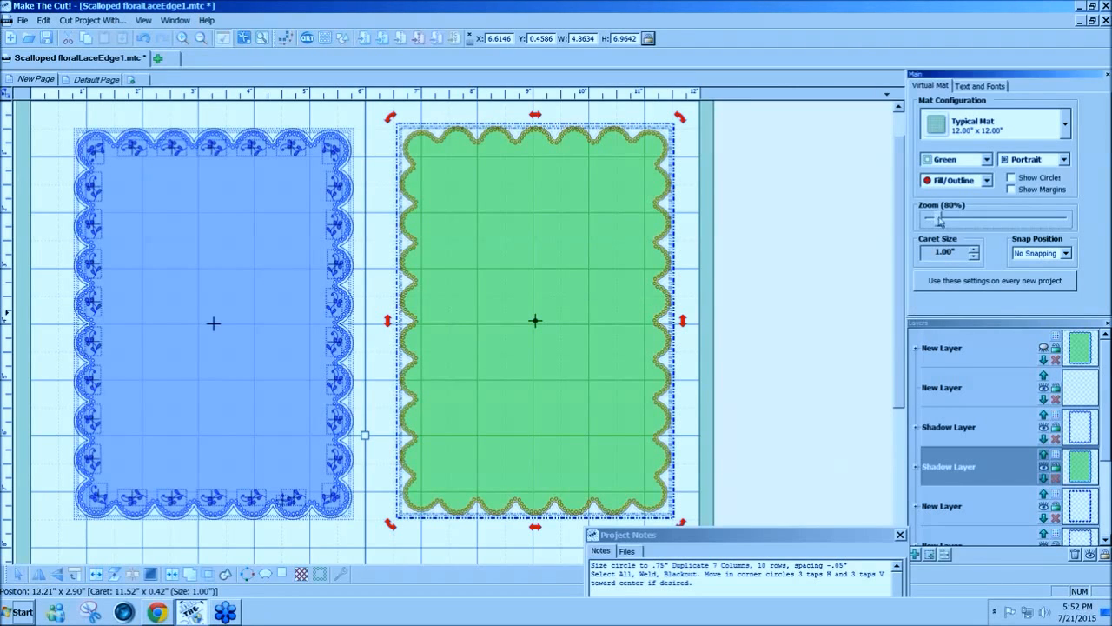
pyautogui.moveTo(940, 221); pyautogui.dragTo(949, 221)
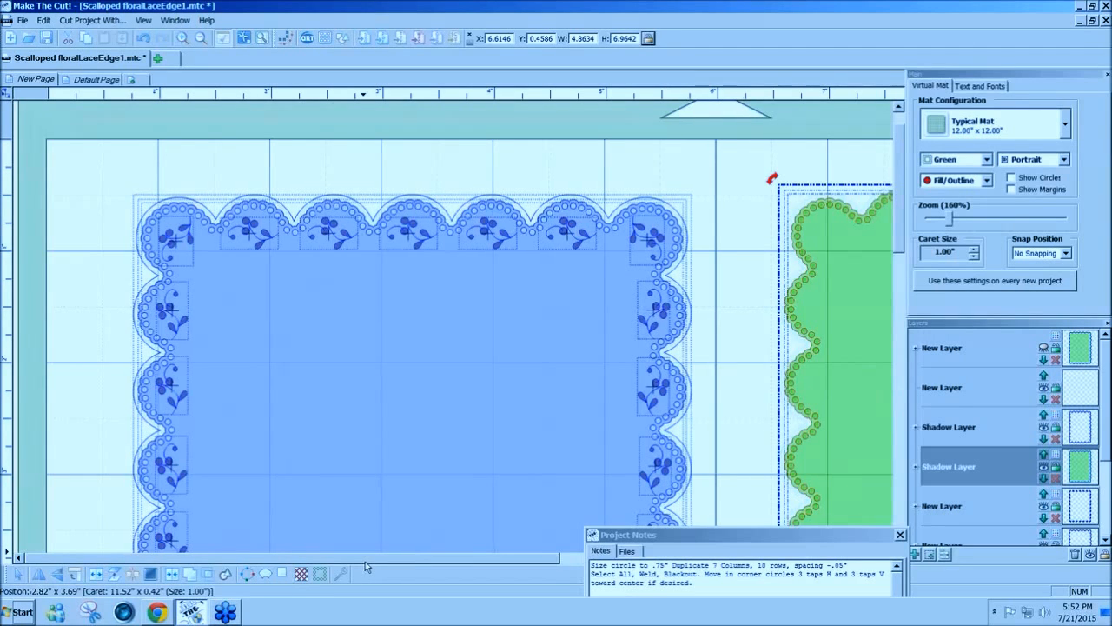
pyautogui.moveTo(365, 561); pyautogui.dragTo(453, 562)
pyautogui.click(91, 84)
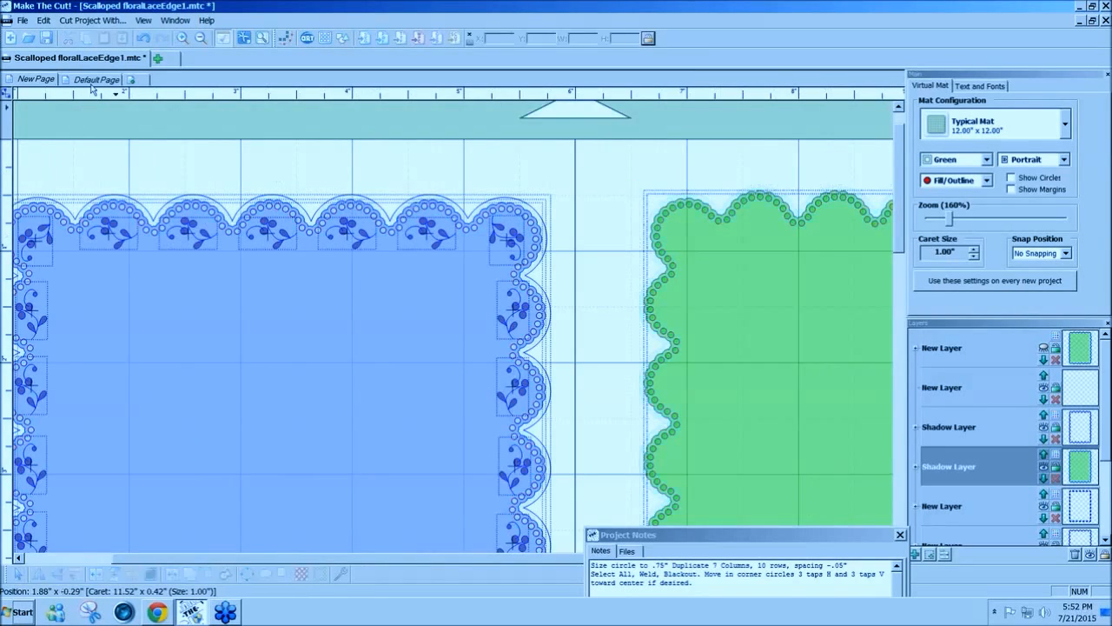
pyautogui.click(91, 78)
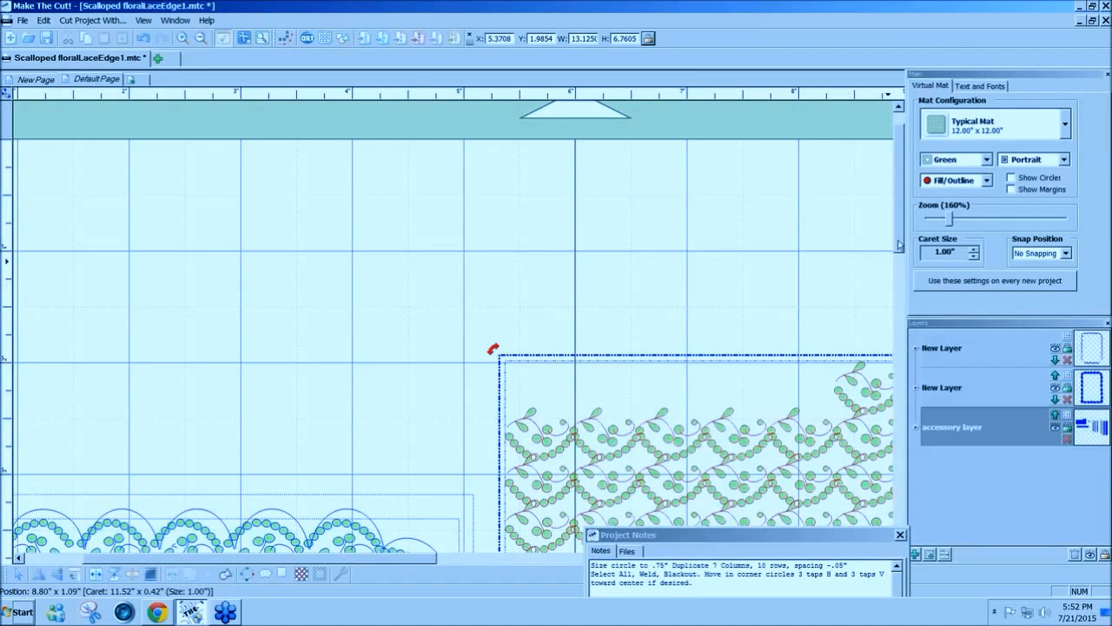
pyautogui.moveTo(899, 245); pyautogui.dragTo(899, 335)
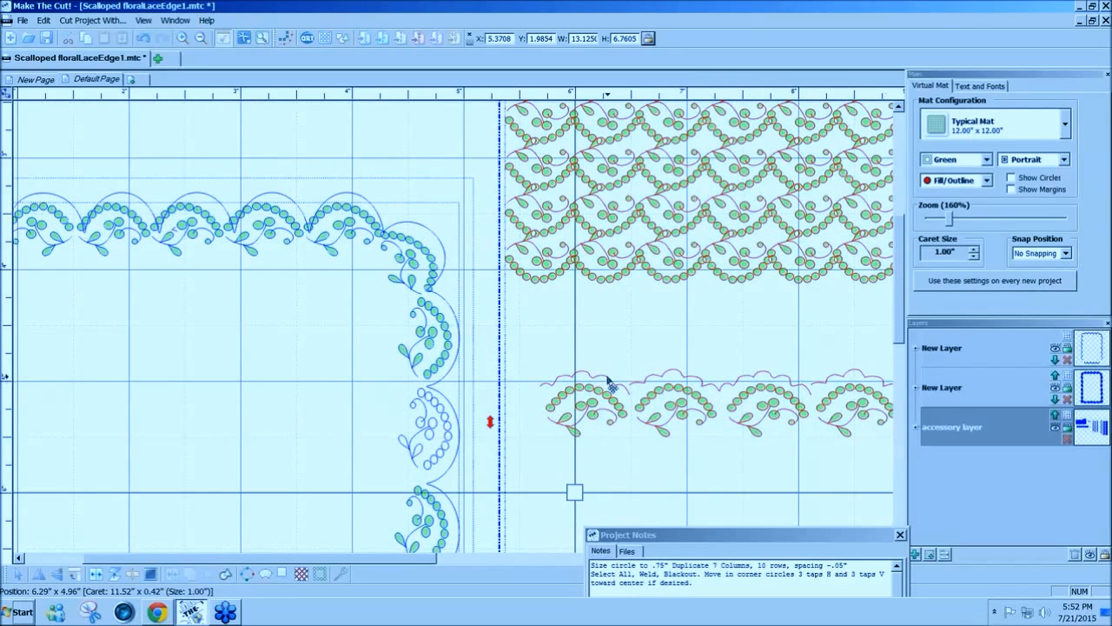
pyautogui.click(30, 80)
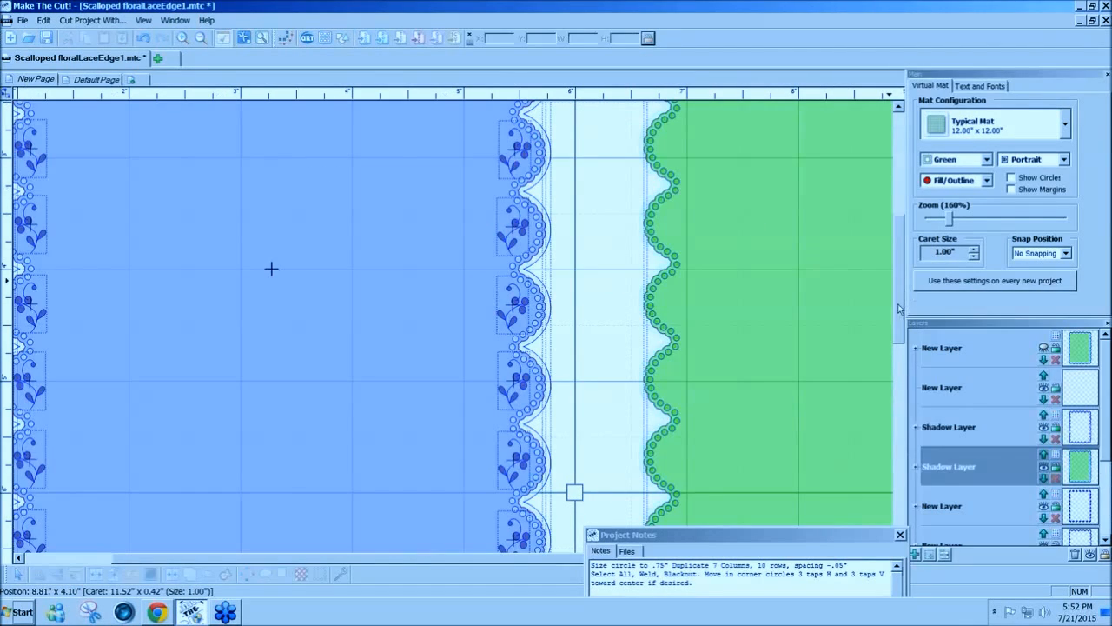
pyautogui.moveTo(899, 309); pyautogui.dragTo(914, 201)
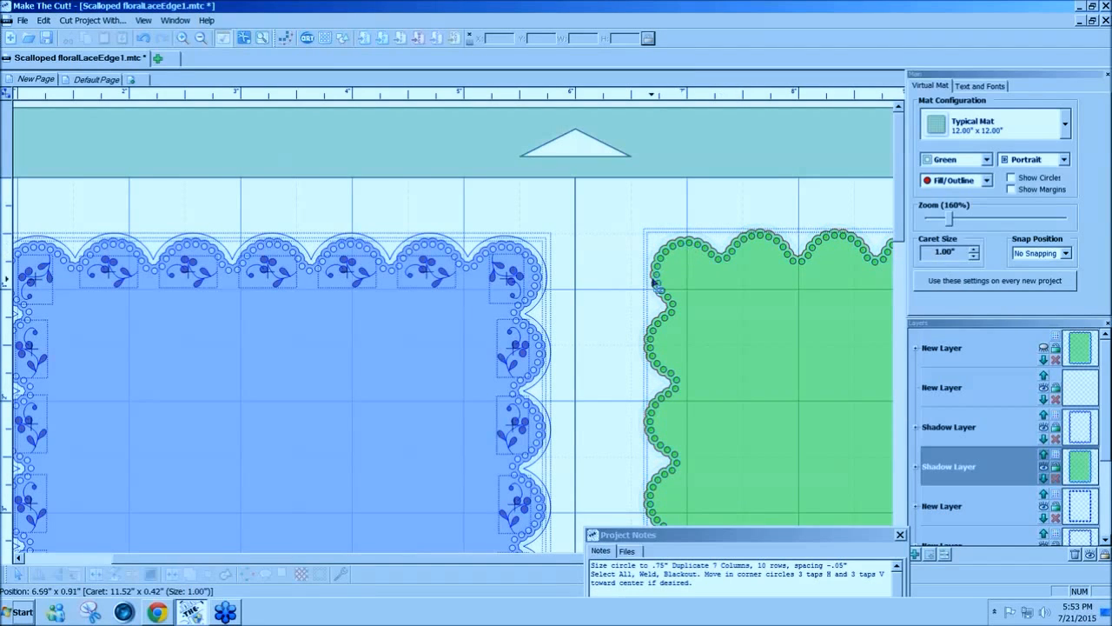
# Step: Move the new .03 inch shadow shape to its own layer, check the dots layer's visibility, and delete the empty layers
pyautogui.click(657, 372)
pyautogui.click(929, 554)
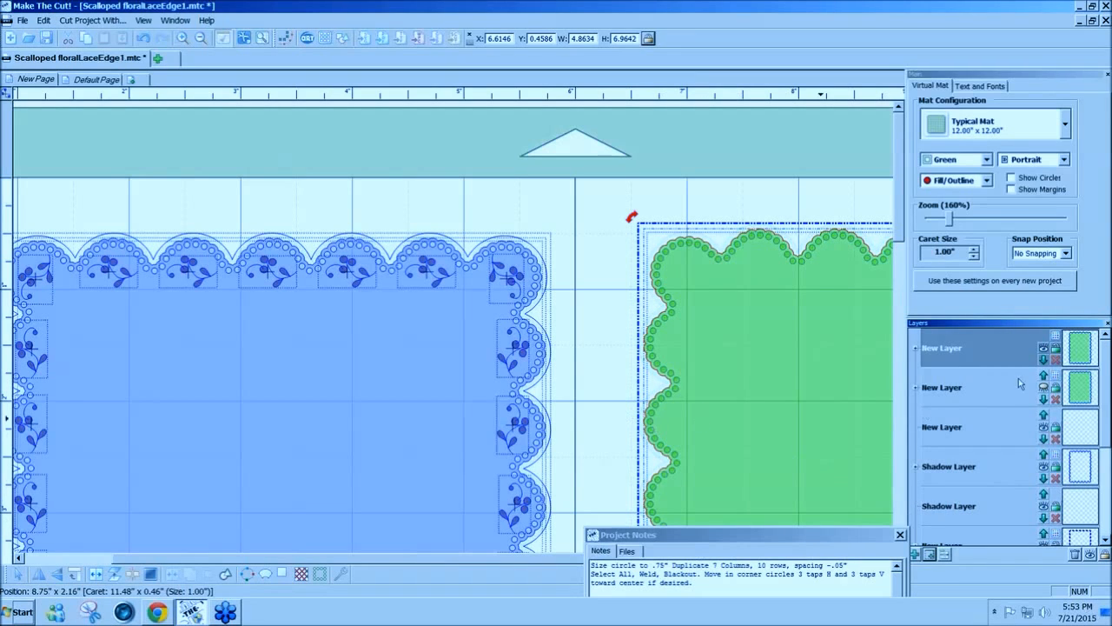
pyautogui.click(1044, 468)
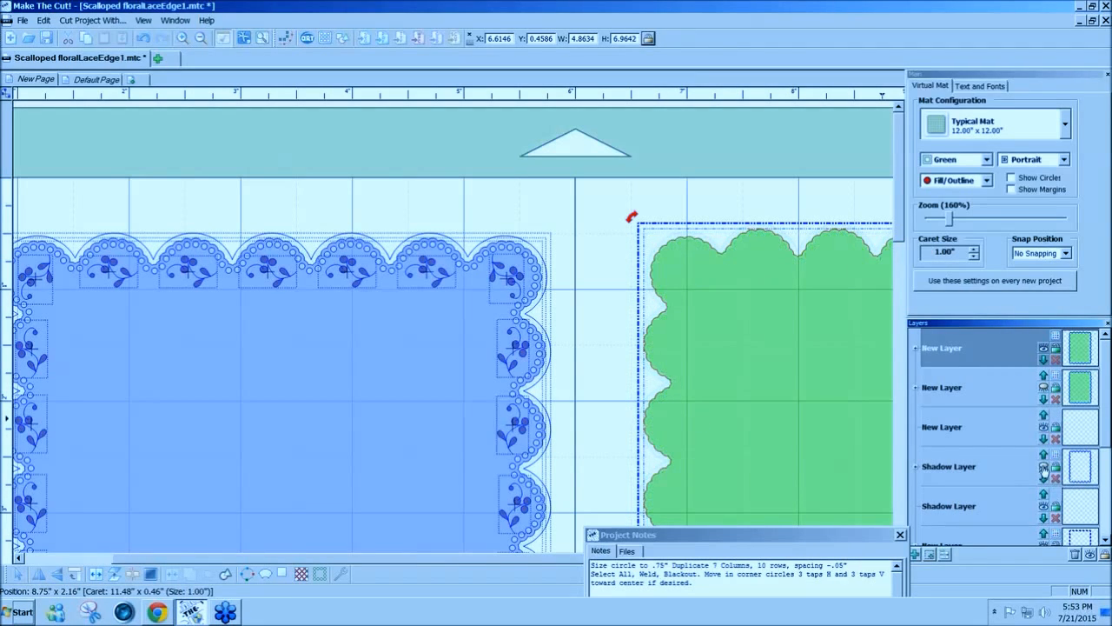
pyautogui.click(1044, 469)
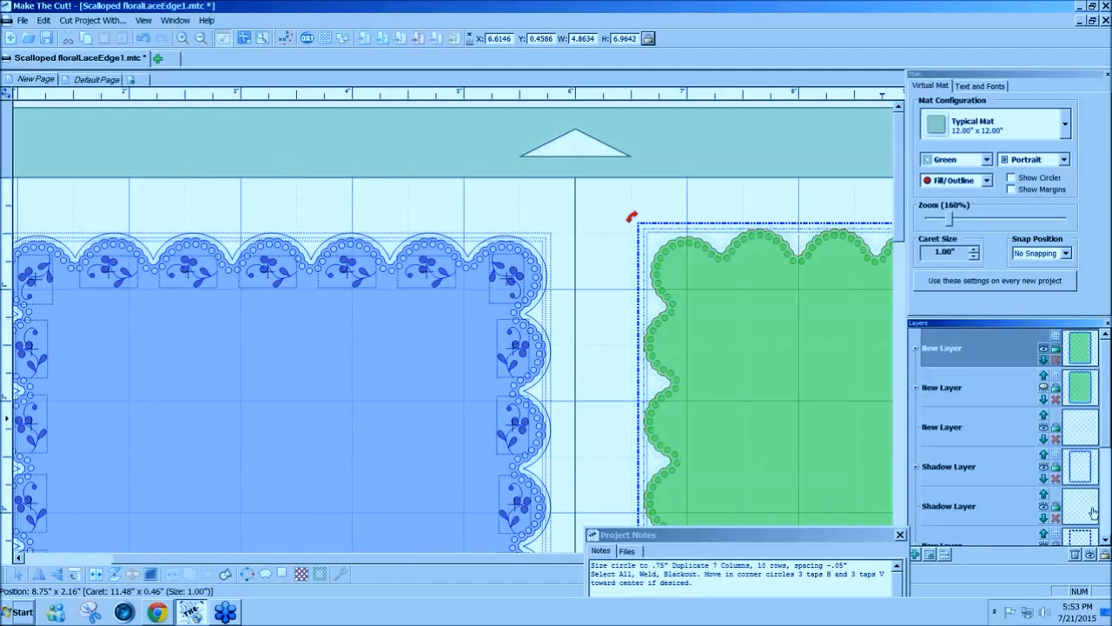
pyautogui.click(1076, 556)
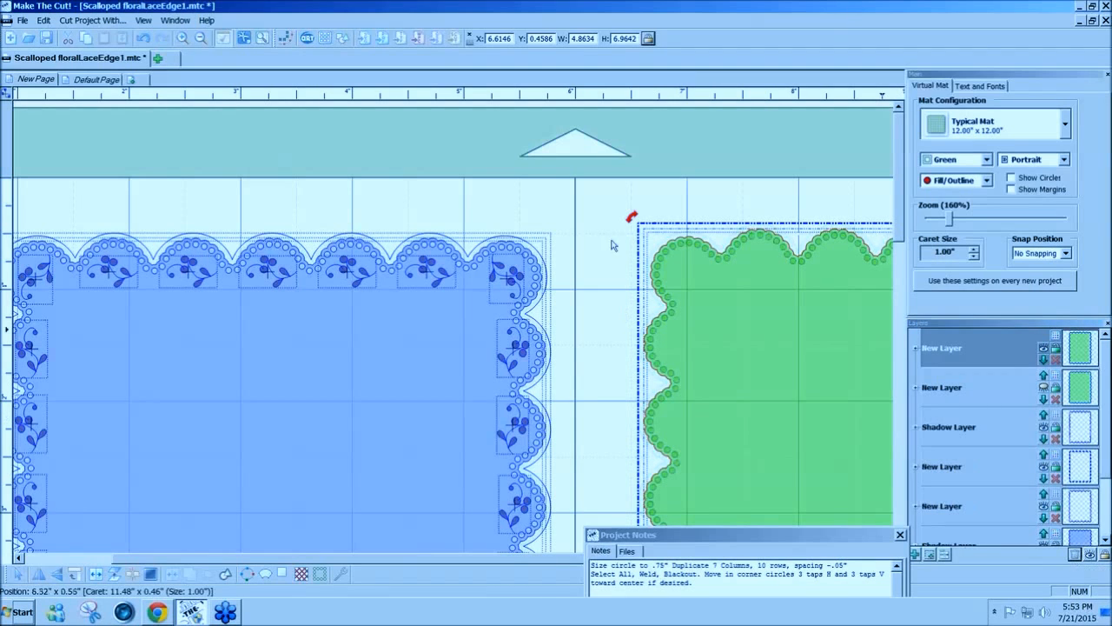
pyautogui.click(532, 203)
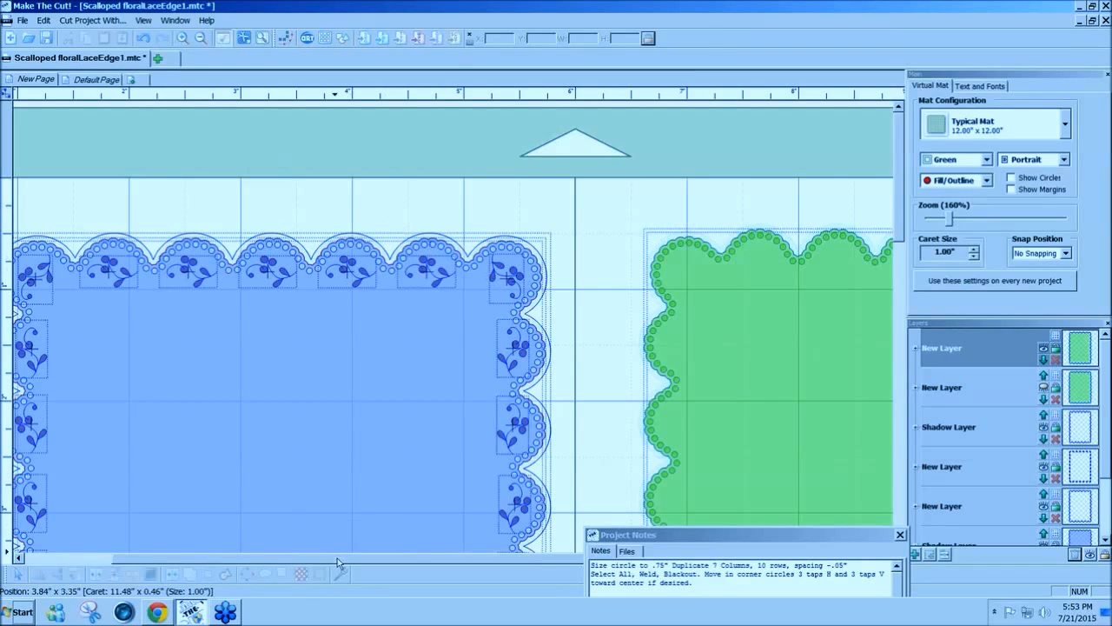
pyautogui.hscroll(-2, 338, 563)
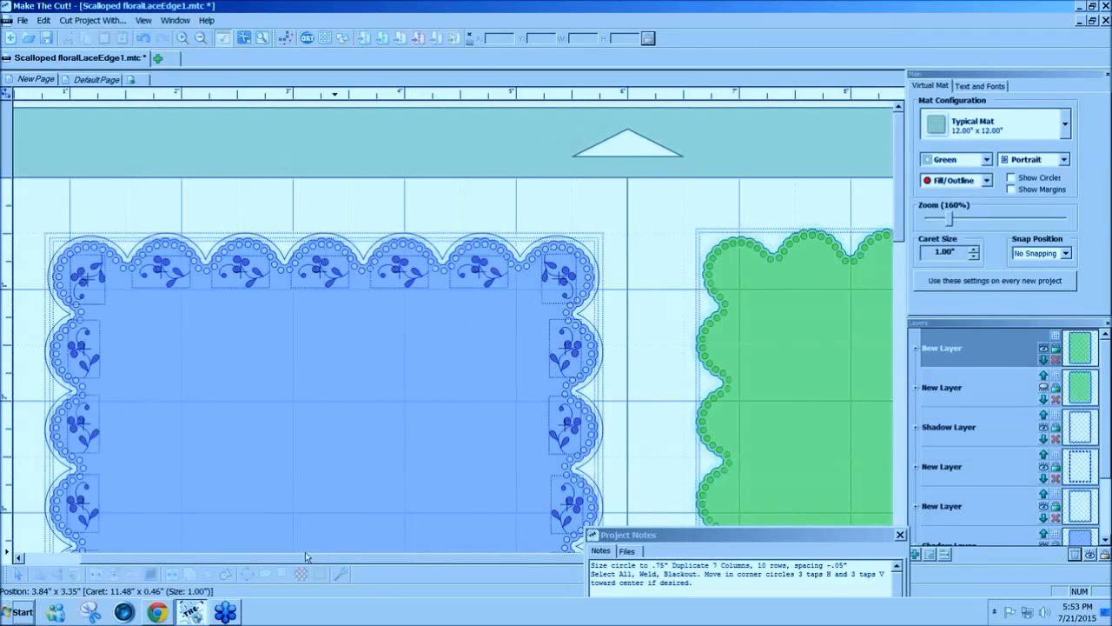
pyautogui.moveTo(305, 557); pyautogui.dragTo(267, 557)
pyautogui.moveTo(65, 305); pyautogui.dragTo(212, 426)
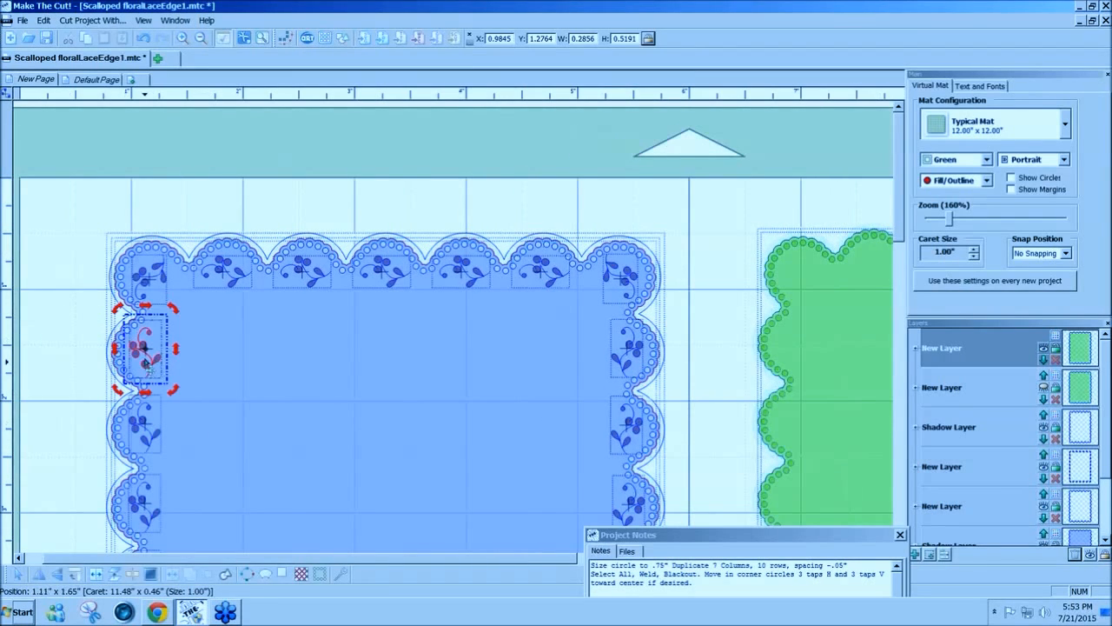
pyautogui.click(153, 365)
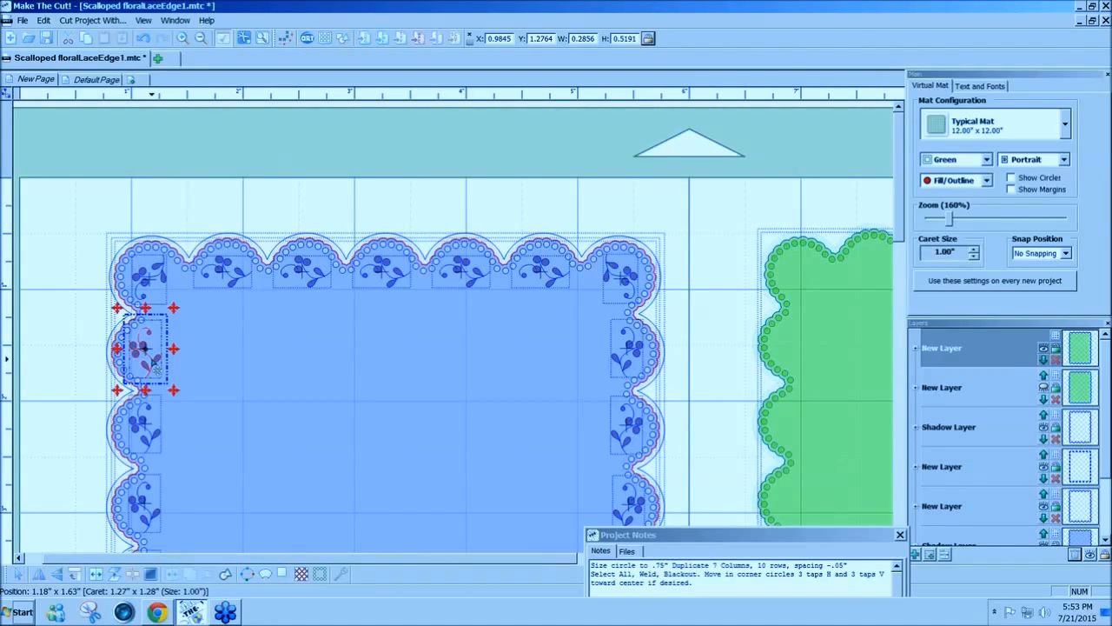
pyautogui.click(153, 365)
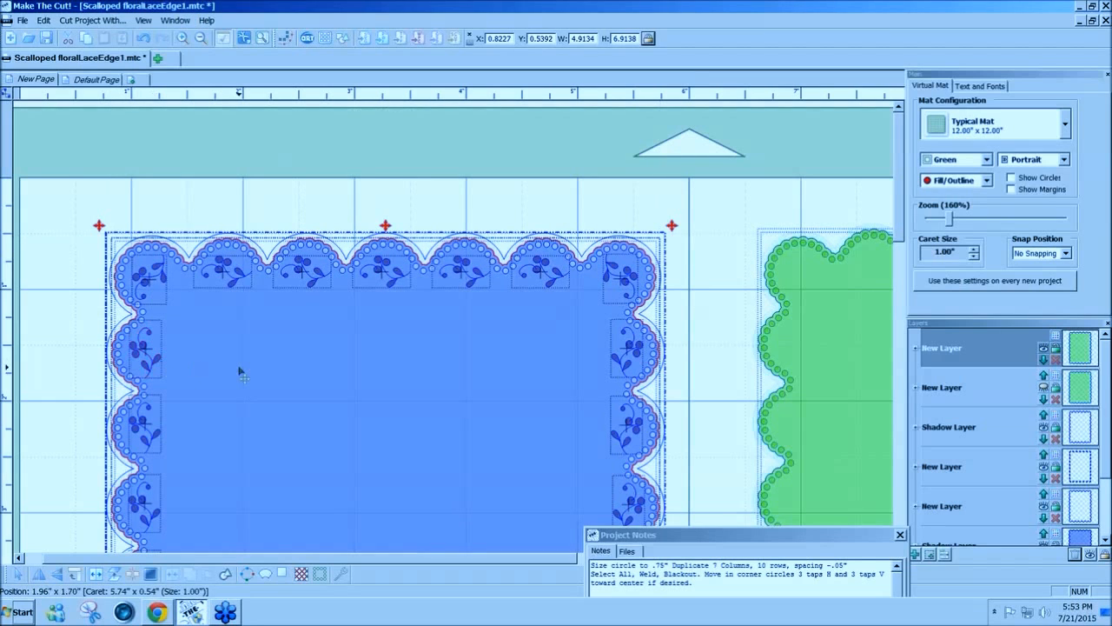
pyautogui.hotkey('ctrl', 'z')
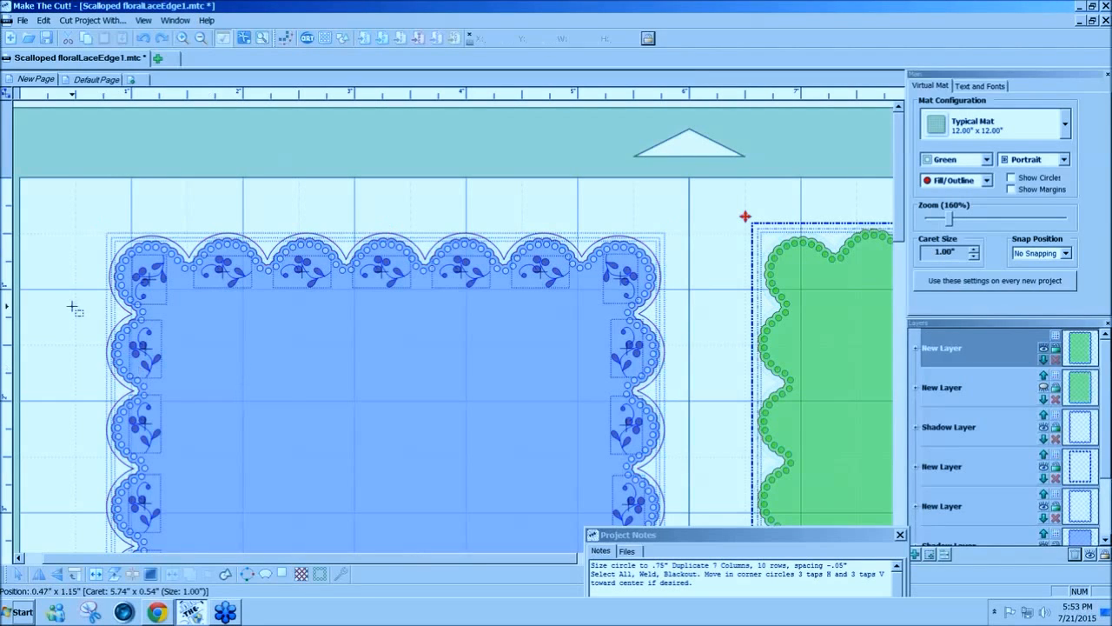
# Step: Paste a copy of the blue frame's second left-side flower motif in place and move it horizontally to the green frame's second left scallop
pyautogui.click(141, 367)
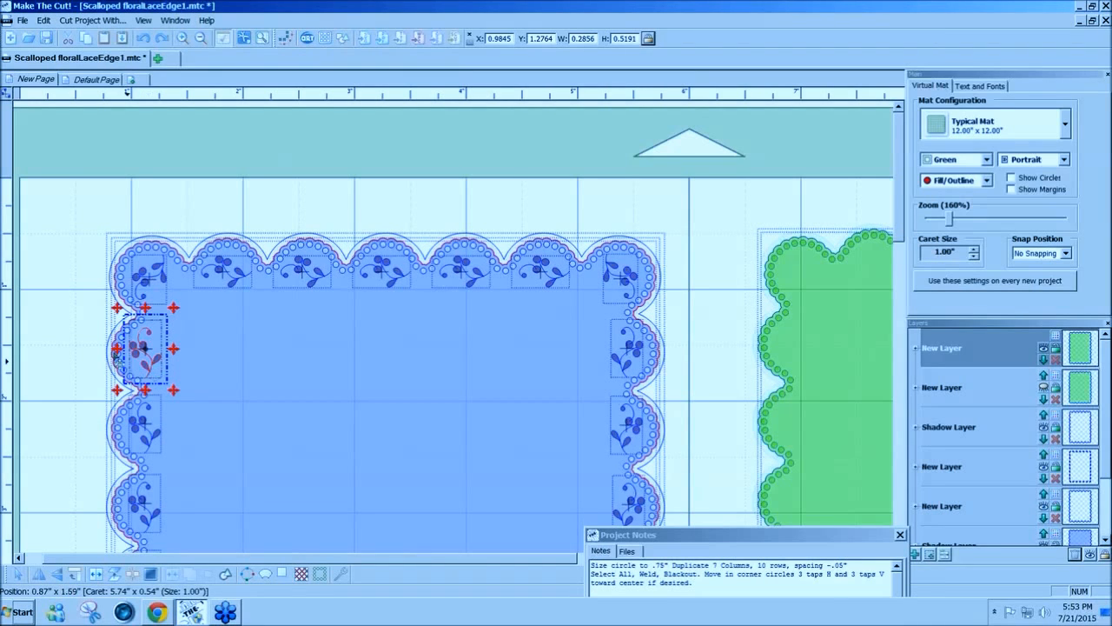
pyautogui.click(42, 20)
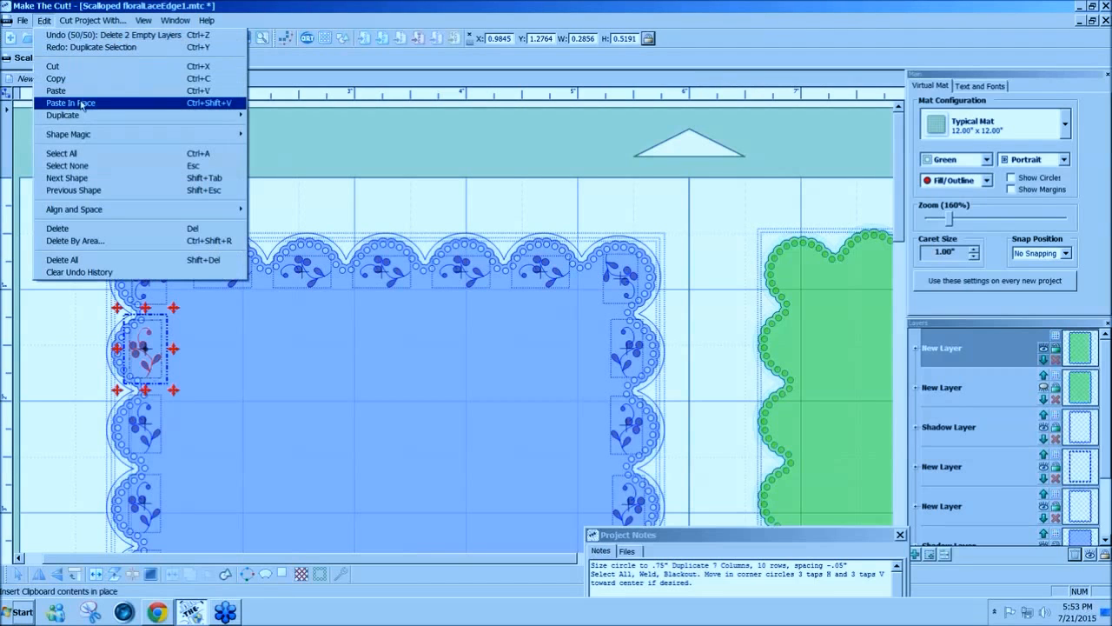
pyautogui.click(81, 103)
pyautogui.press('Left')
pyautogui.press('Left')
pyautogui.press('Left')
pyautogui.press('Left')
pyautogui.press('Left')
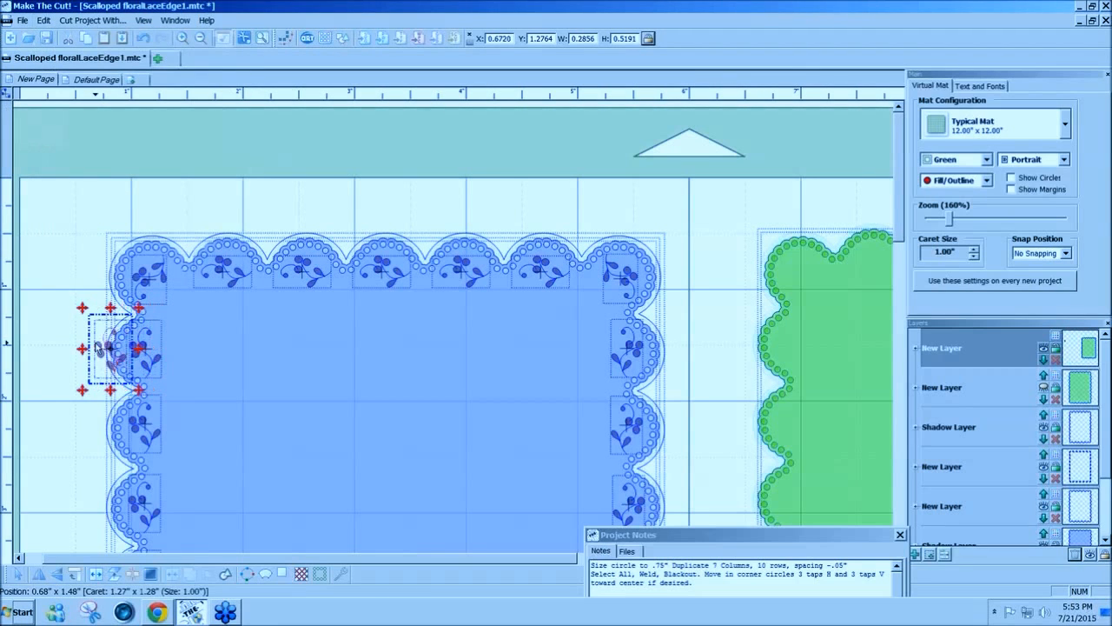
pyautogui.press('Right')
pyautogui.press('Right')
pyautogui.press('Right')
pyautogui.press('Right')
pyautogui.press('Right')
pyautogui.press('Right')
pyautogui.press('Right')
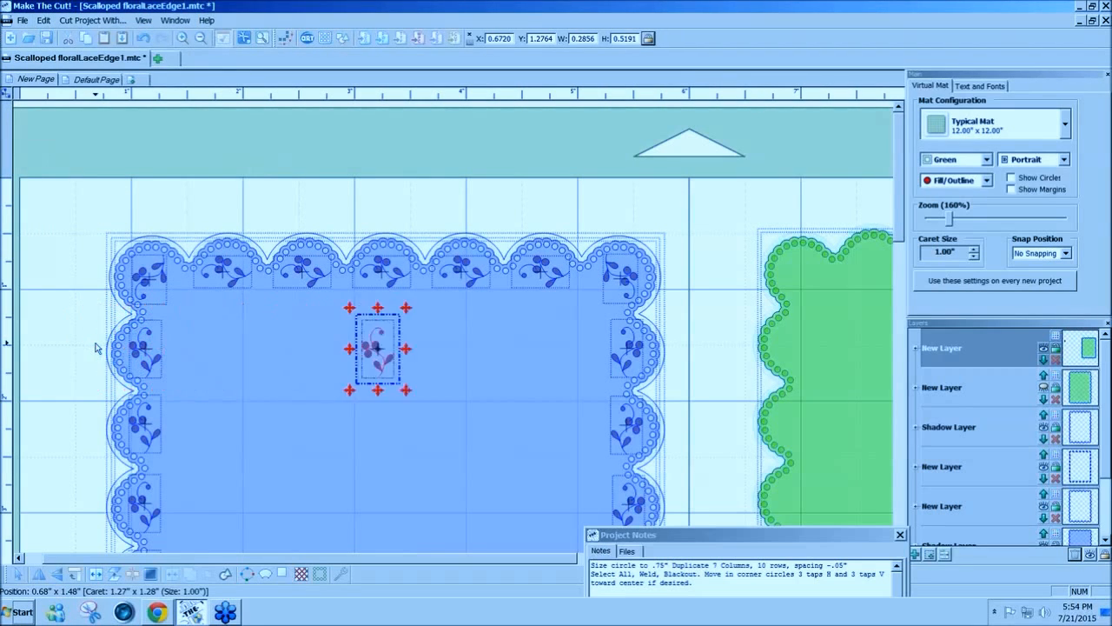
pyautogui.press('Right')
pyautogui.press('Right')
pyautogui.press('Right')
pyautogui.press('Right')
pyautogui.press('Right')
pyautogui.press('Right')
pyautogui.press('Right')
pyautogui.press('Right')
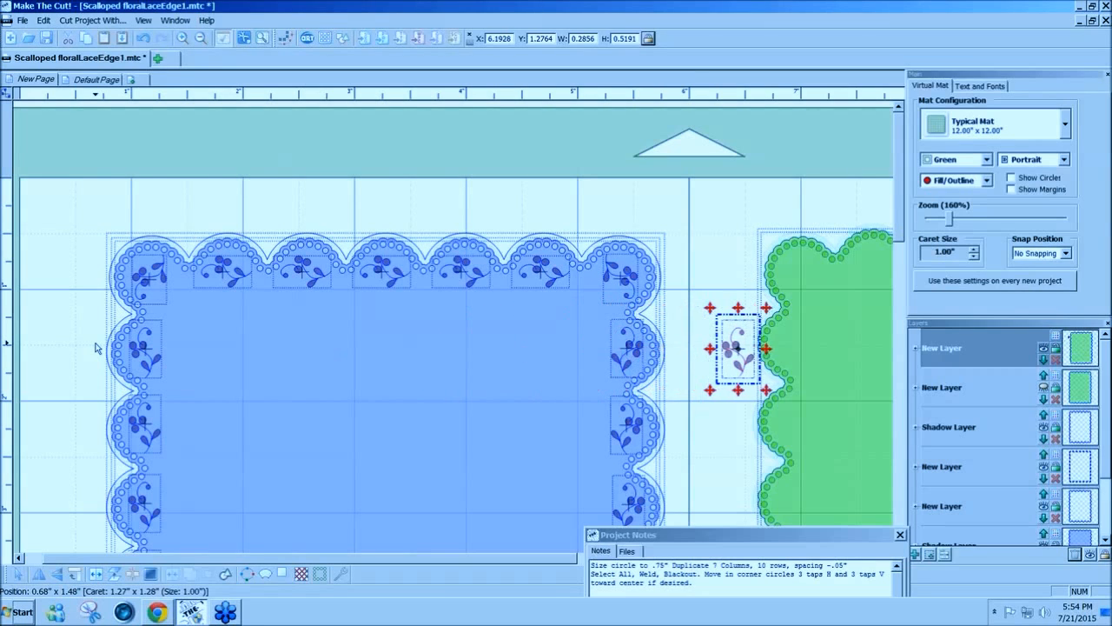
pyautogui.press('Right')
pyautogui.press('Right')
pyautogui.press('Right')
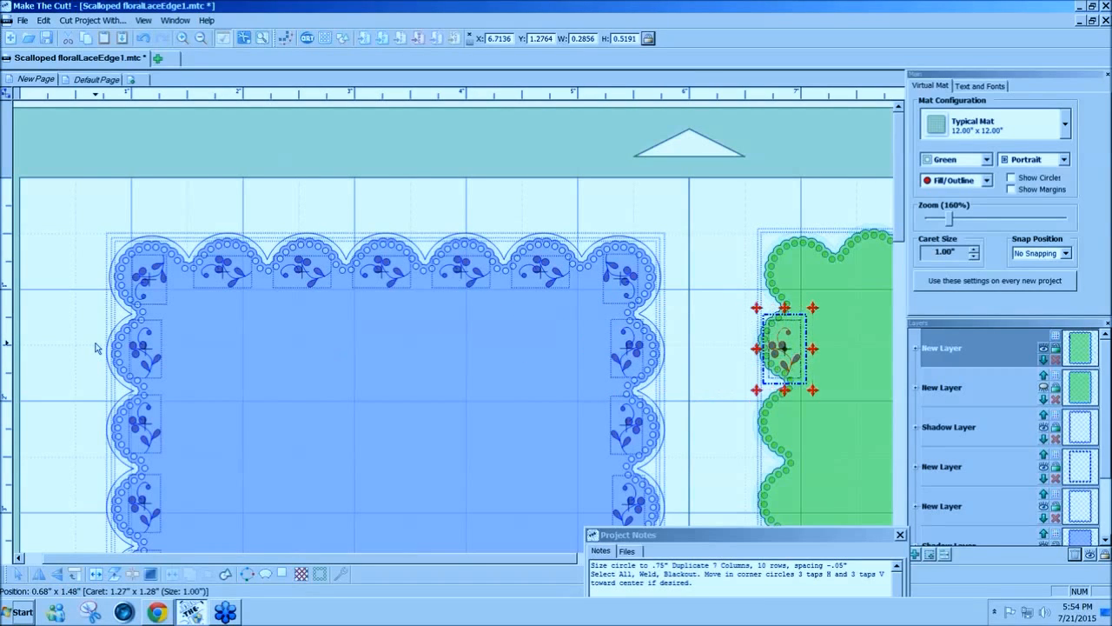
pyautogui.press('Right')
# Step: Nudge the flower copy upward and sideways to sit inside the green scallop, at about X 6.79, Y 1.20
pyautogui.press('Up')
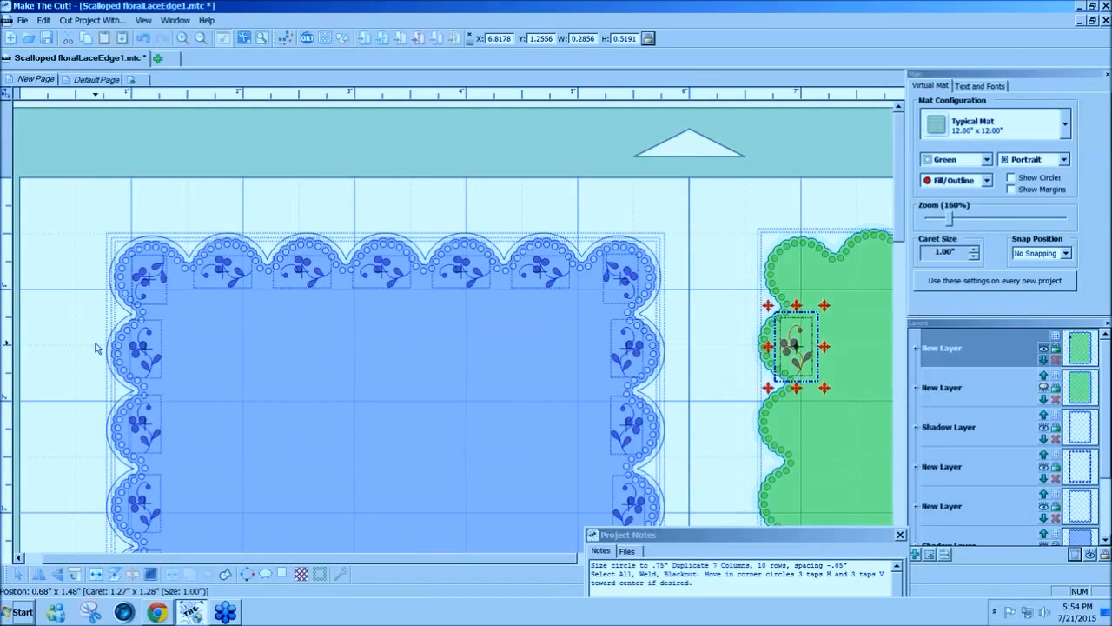
pyautogui.press('Up')
pyautogui.press('Up')
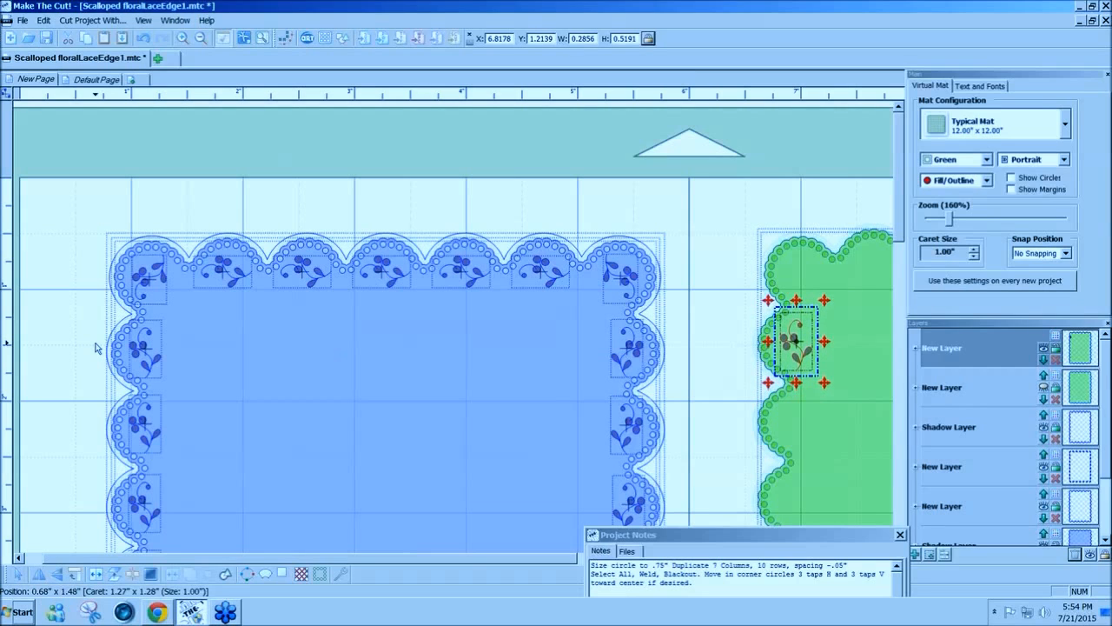
pyautogui.press('Left')
pyautogui.press('Left')
pyautogui.press('Left')
pyautogui.press('Left')
pyautogui.press('Left')
pyautogui.press('Left')
pyautogui.press('Left')
pyautogui.press('Left')
pyautogui.press('Left')
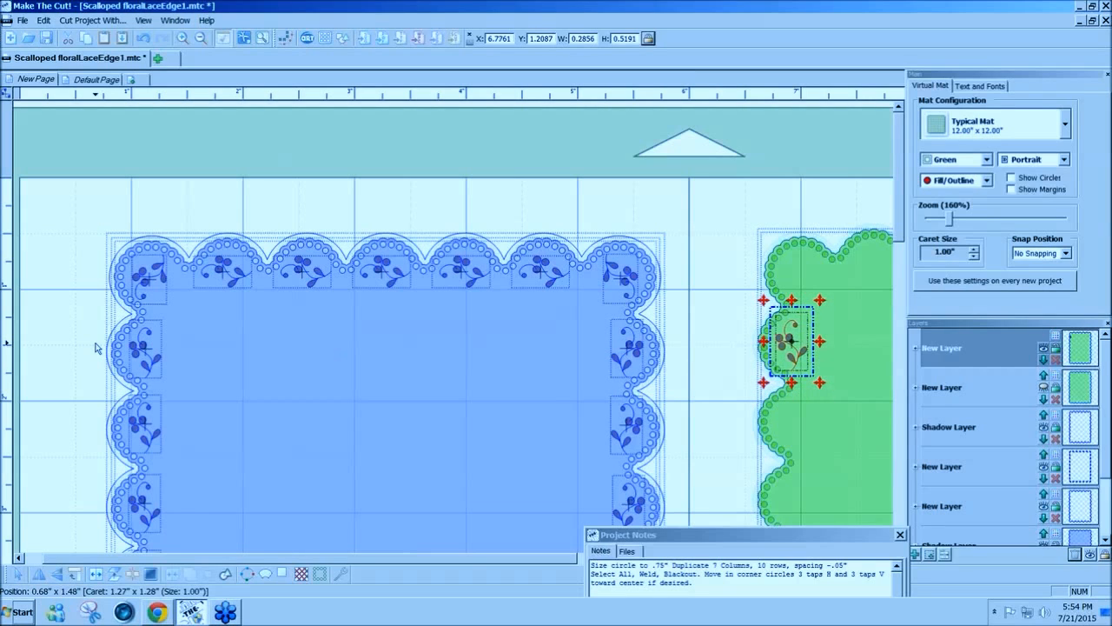
pyautogui.press('Right')
pyautogui.press('Right')
pyautogui.press('Up')
pyautogui.press('Up')
pyautogui.press('Right')
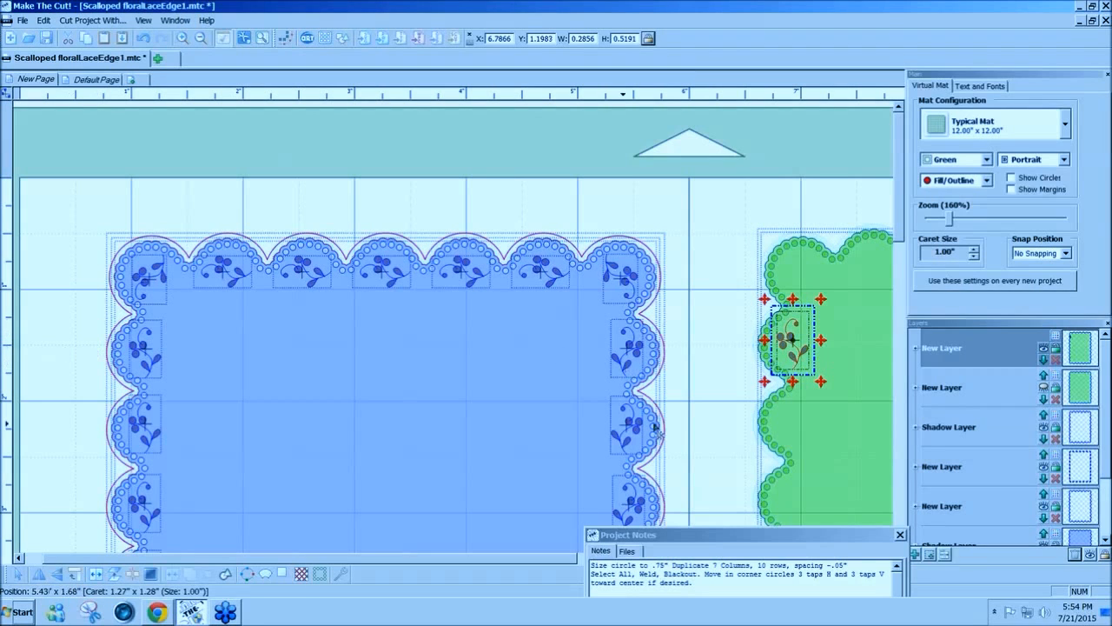
# Step: Reselect the flower copy in the green scallop and fine-tune its position to about X 6.7709, Y 1.2035
pyautogui.moveTo(348, 559); pyautogui.dragTo(457, 559)
pyautogui.click(582, 404)
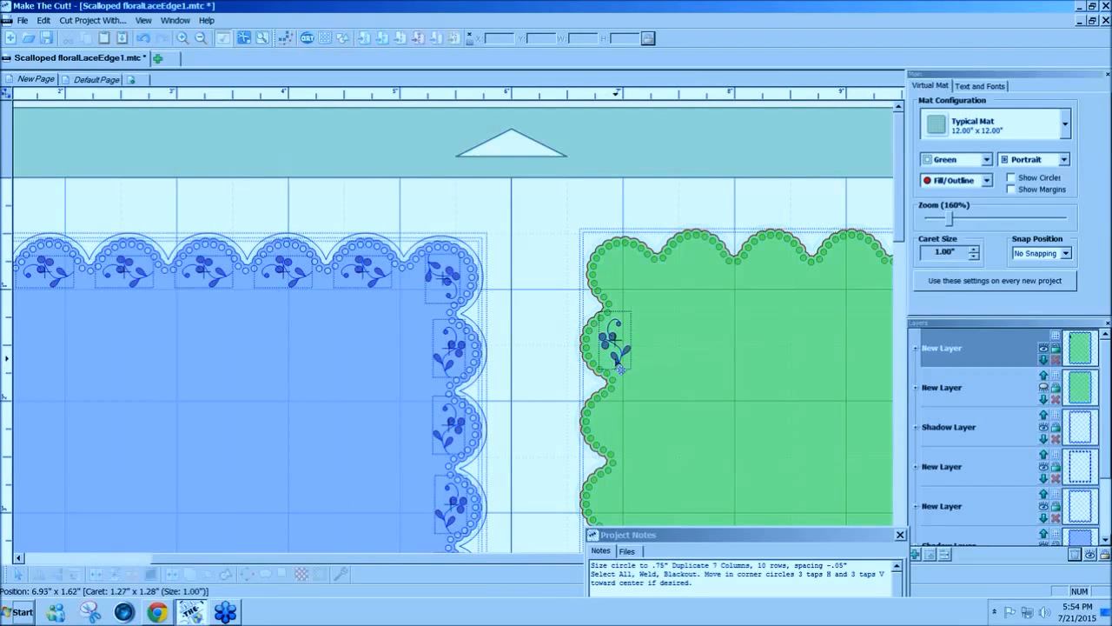
pyautogui.moveTo(553, 285); pyautogui.dragTo(650, 385)
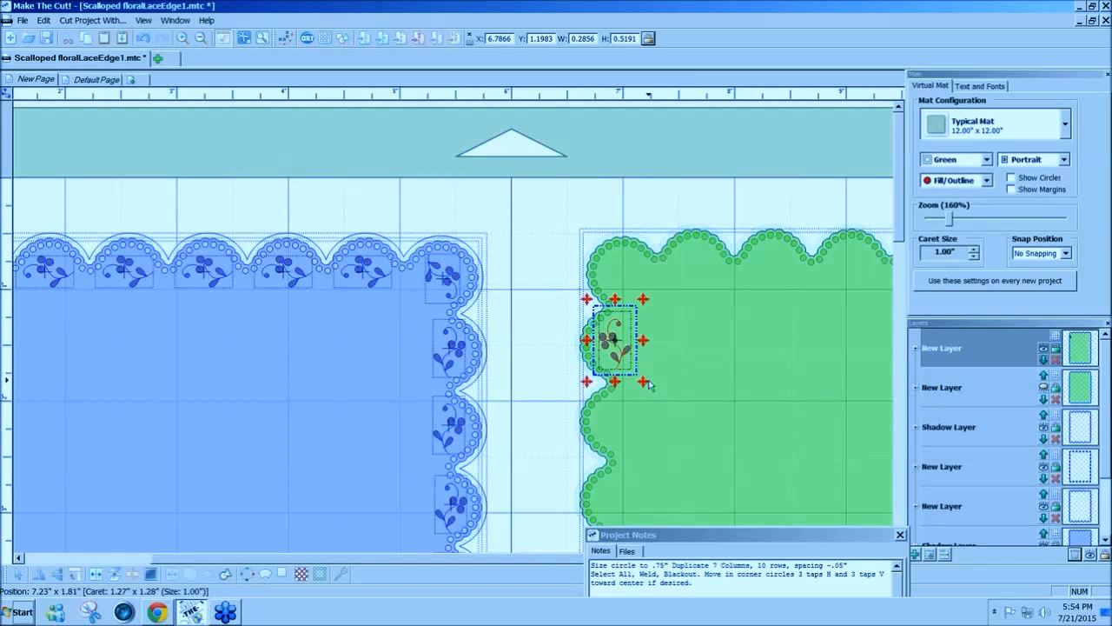
pyautogui.press('Down')
pyautogui.press('Down')
pyautogui.press('Down')
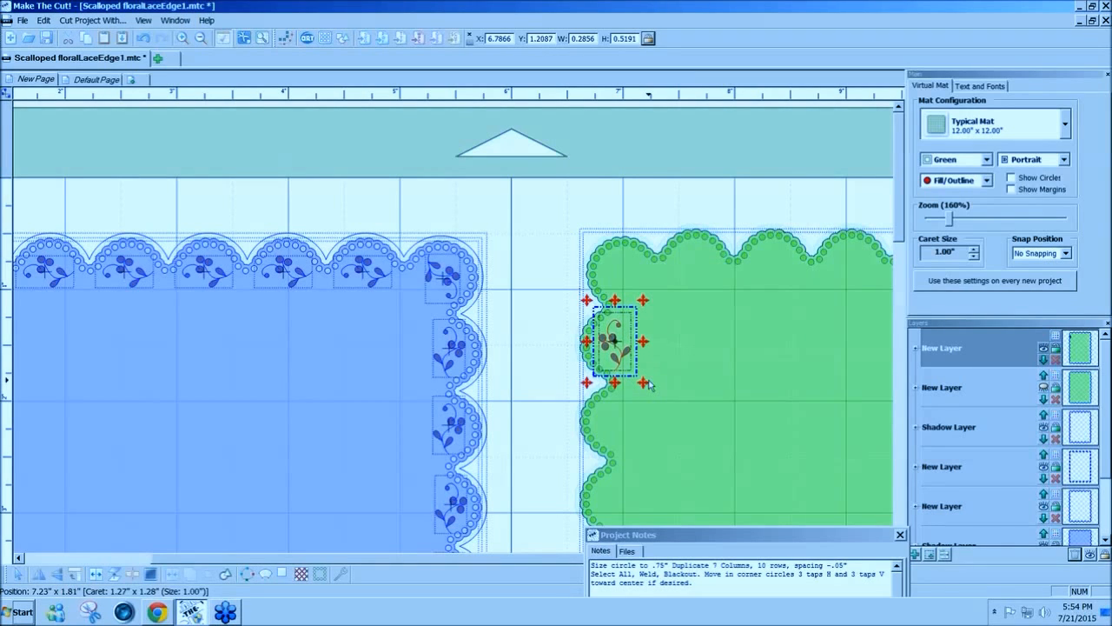
pyautogui.press('Left')
pyautogui.press('Left')
pyautogui.press('Left')
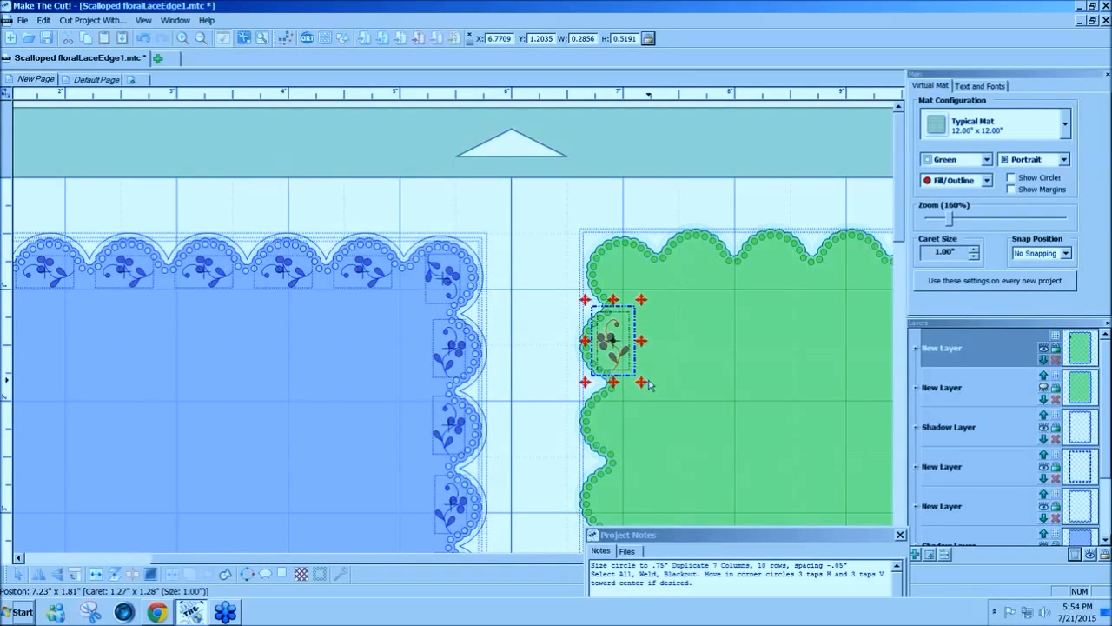
pyautogui.press('Right')
# Step: Start duplicating the flower down the green frame's left side, with 8 rows and 1 column
pyautogui.click(951, 221)
pyautogui.moveTo(950, 220); pyautogui.dragTo(950, 220)
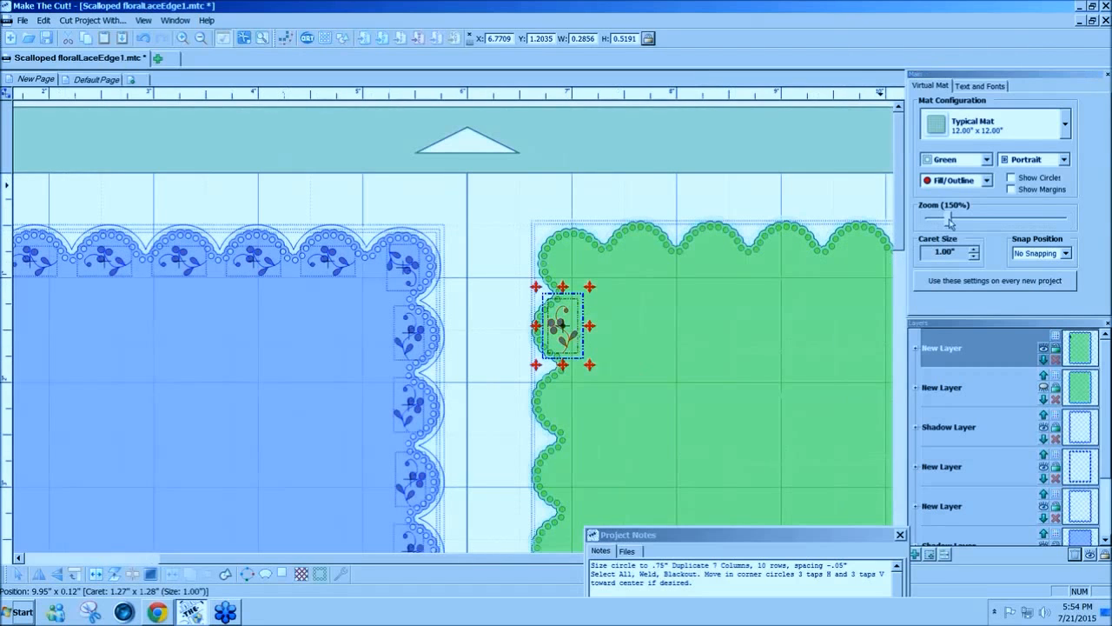
pyautogui.moveTo(949, 222); pyautogui.dragTo(940, 221)
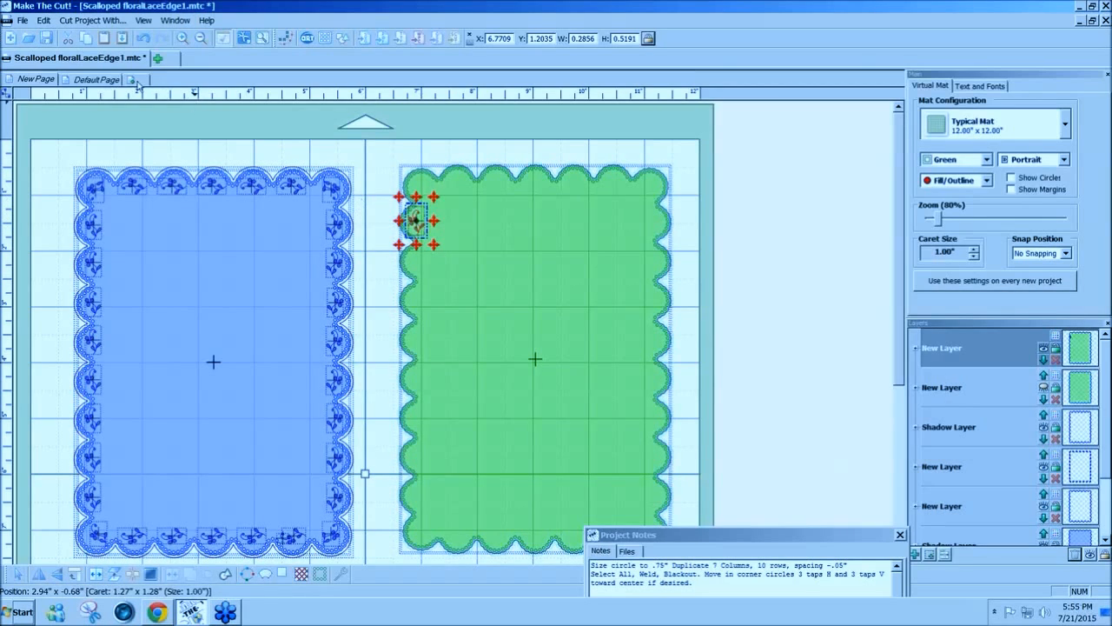
pyautogui.click(45, 20)
pyautogui.moveTo(59, 114)
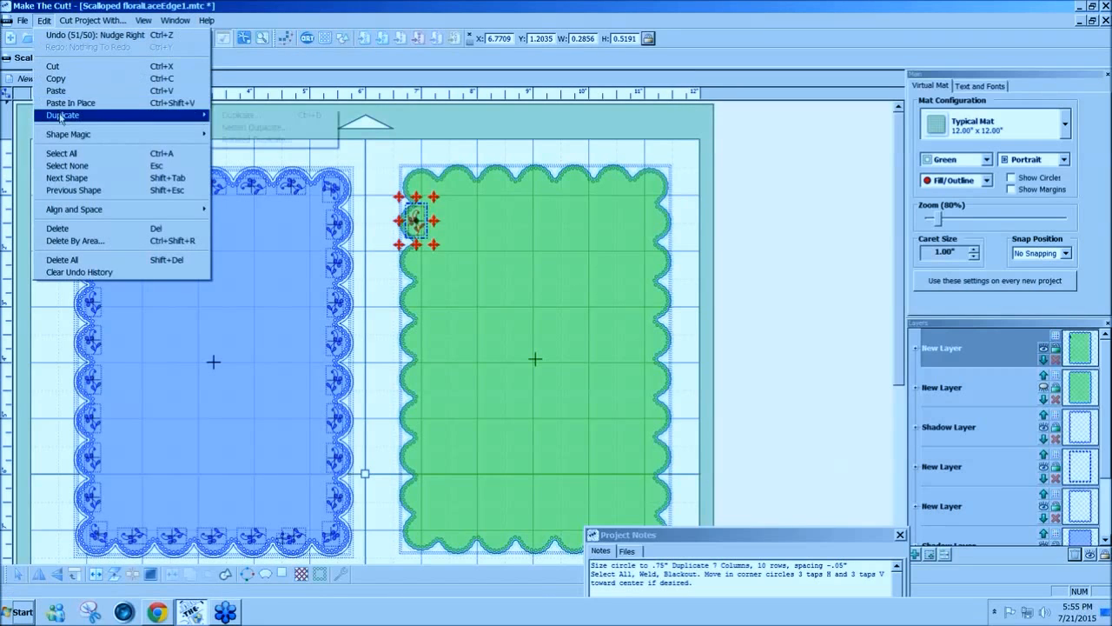
pyautogui.click(273, 116)
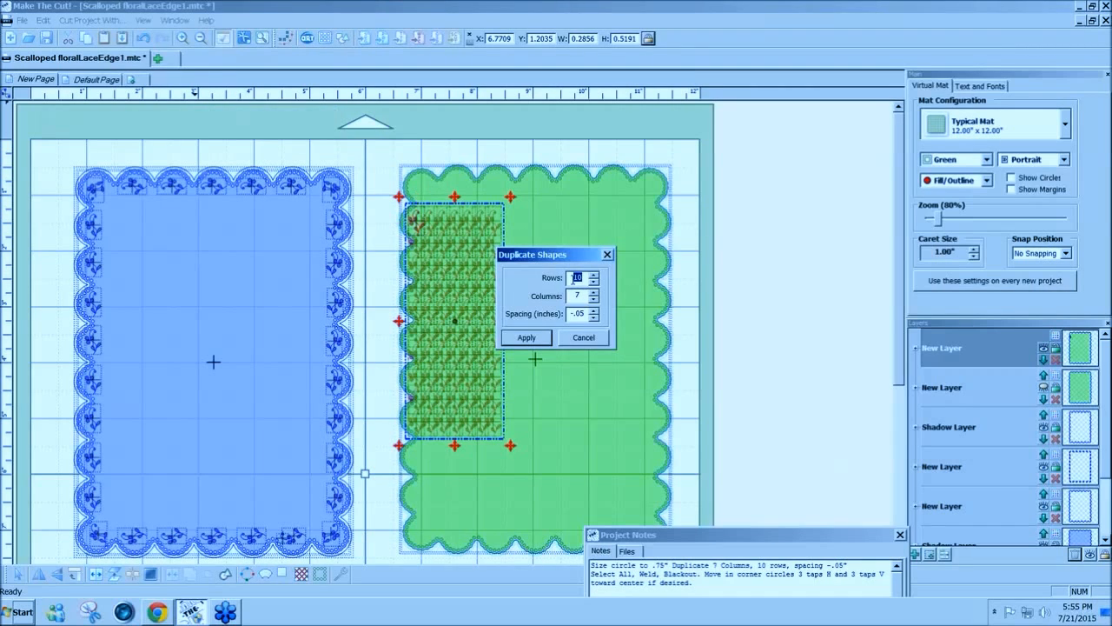
pyautogui.write('1')
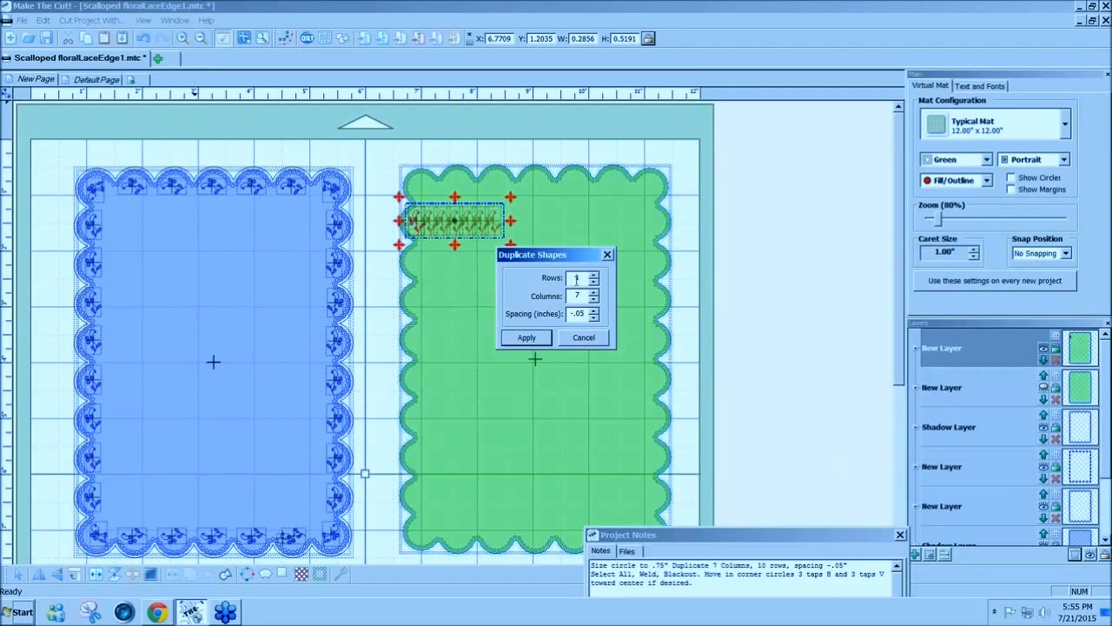
pyautogui.moveTo(582, 278); pyautogui.dragTo(568, 279)
pyautogui.write('8')
pyautogui.press('Tab')
pyautogui.write('1')
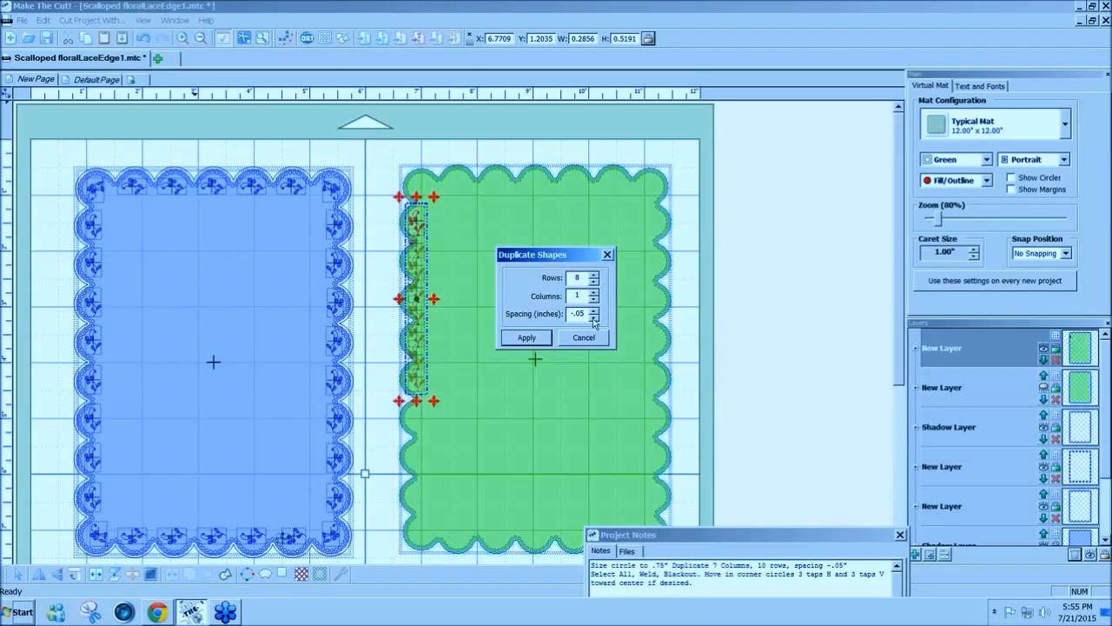
# Step: Set the duplicate spacing to 0.25 inch so the flowers line up with the left scallops, and apply it
pyautogui.click(592, 318)
pyautogui.click(594, 309)
pyautogui.click(594, 309)
pyautogui.click(595, 310)
pyautogui.click(594, 309)
pyautogui.click(595, 309)
pyautogui.click(594, 310)
pyautogui.click(594, 309)
pyautogui.click(595, 310)
pyautogui.click(594, 309)
pyautogui.click(595, 309)
pyautogui.click(594, 310)
pyautogui.click(595, 309)
pyautogui.click(595, 309)
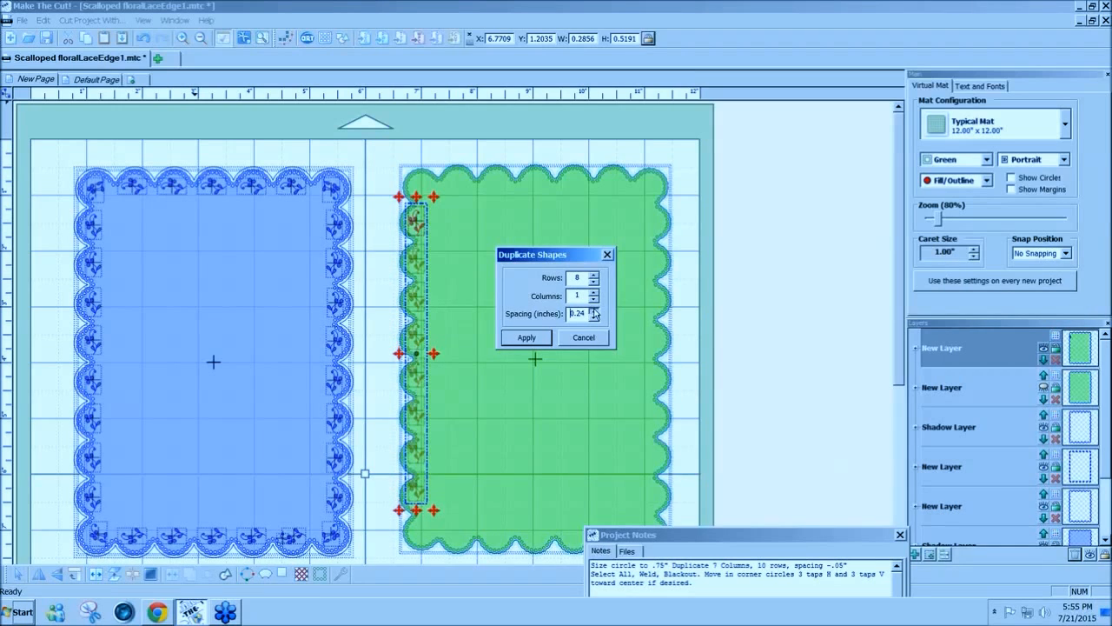
pyautogui.click(595, 310)
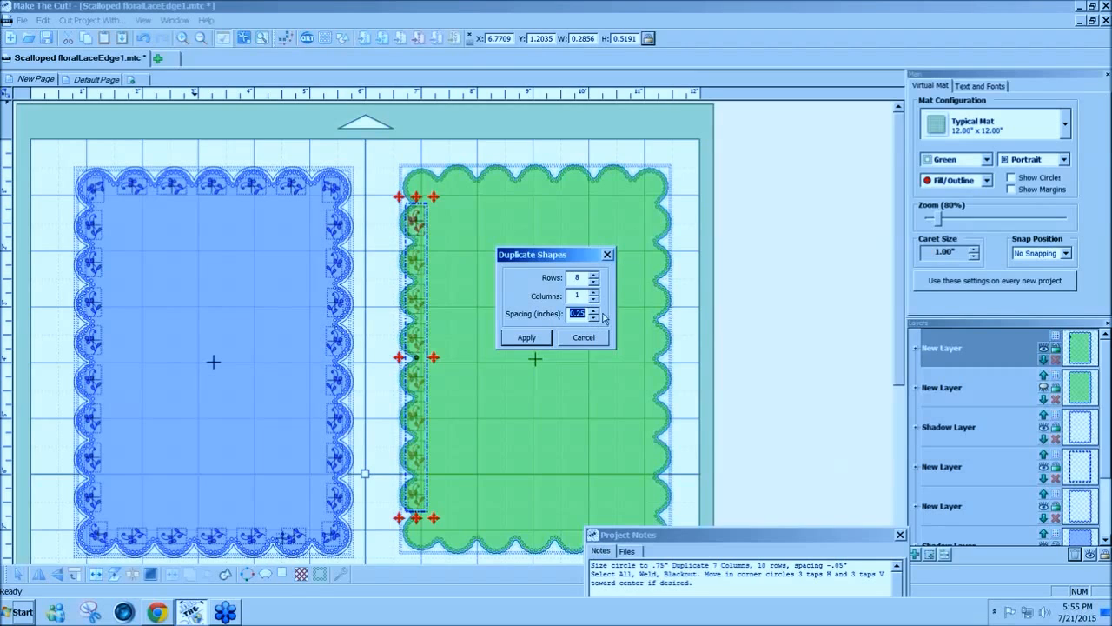
pyautogui.click(526, 339)
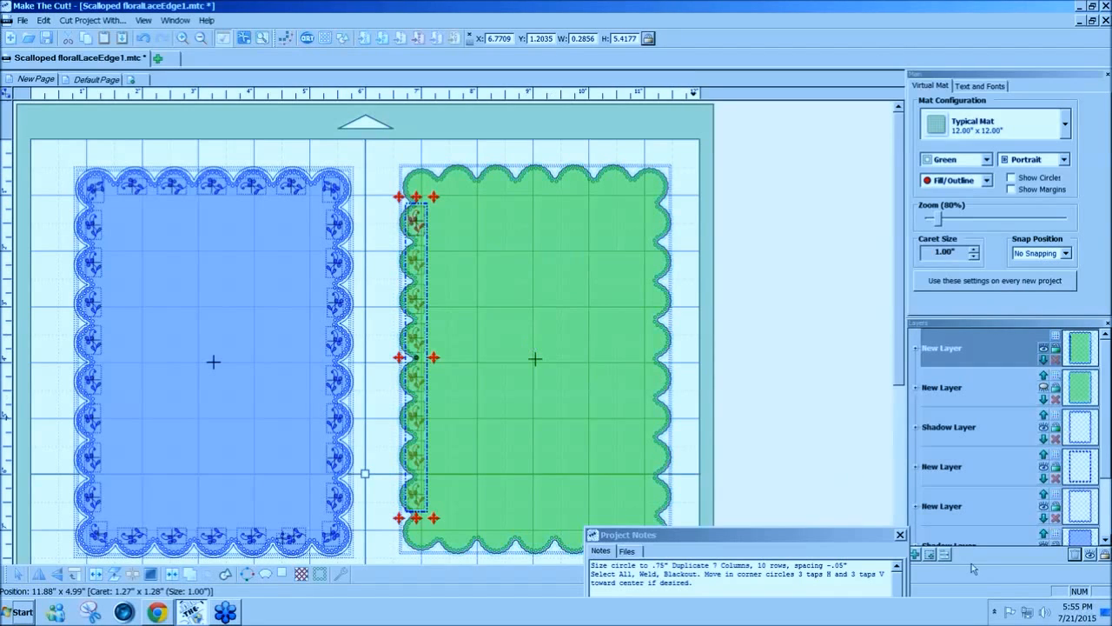
# Step: Move the flower column onto its own new layer and hide all the other layers
pyautogui.click(931, 555)
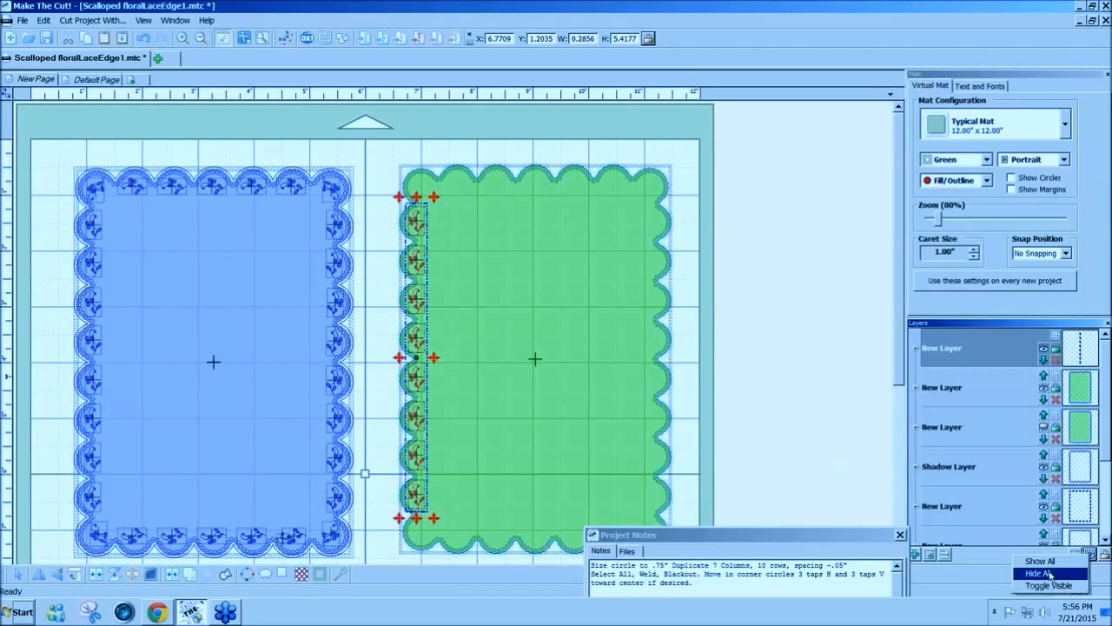
pyautogui.click(1050, 575)
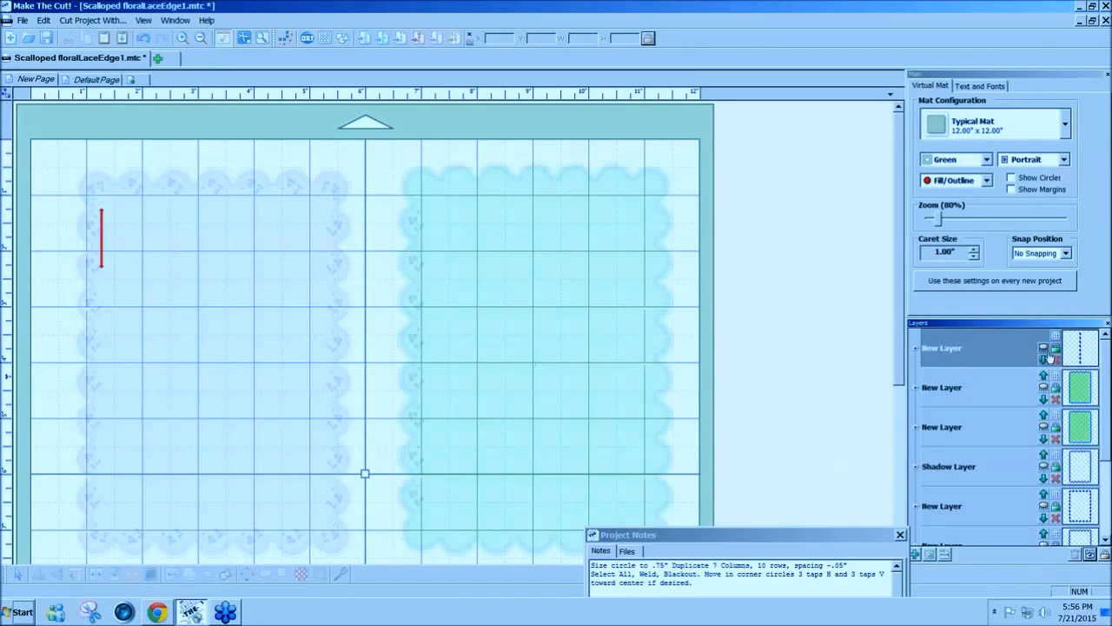
pyautogui.click(1046, 349)
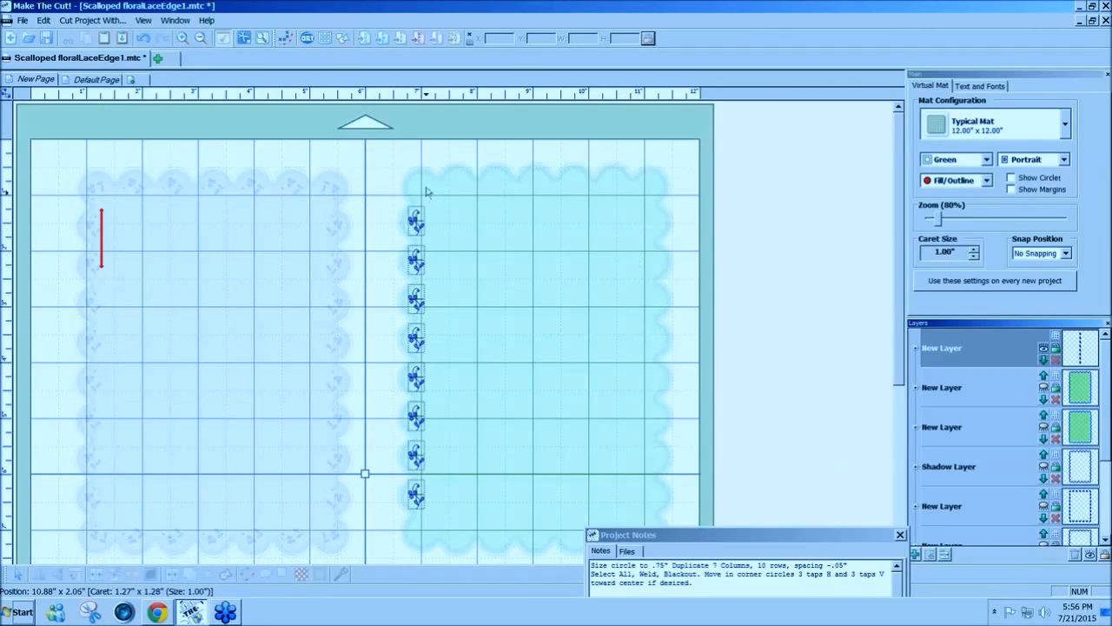
# Step: Copy the whole flower column straight across to the green frame's right side, at about X 11.10, Y 1.2035
pyautogui.moveTo(391, 173); pyautogui.dragTo(454, 544)
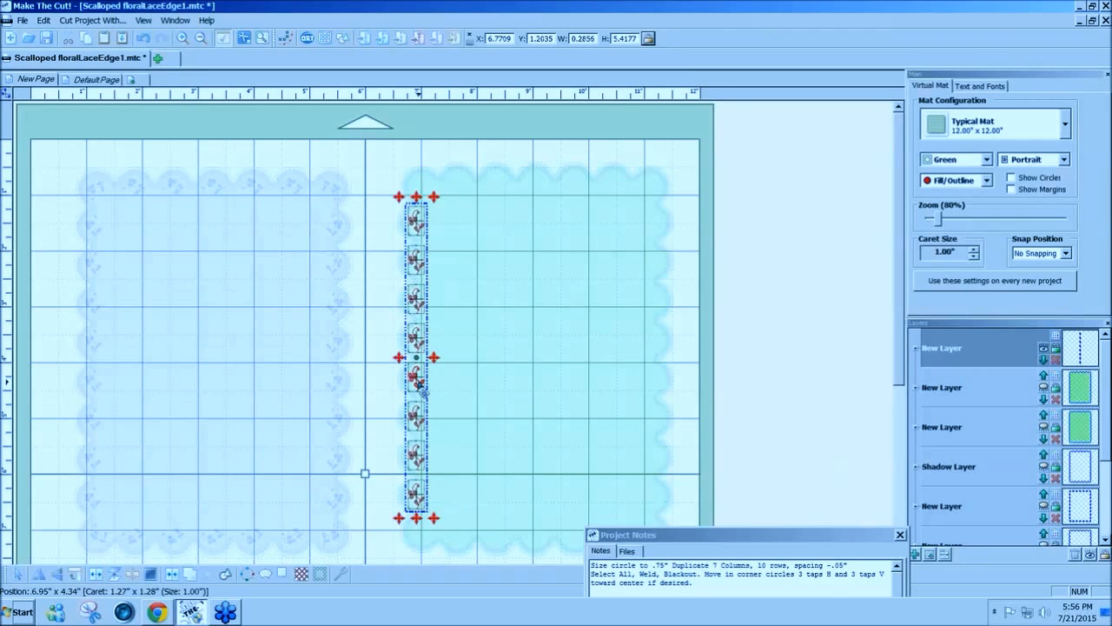
pyautogui.moveTo(422, 392); pyautogui.dragTo(424, 392)
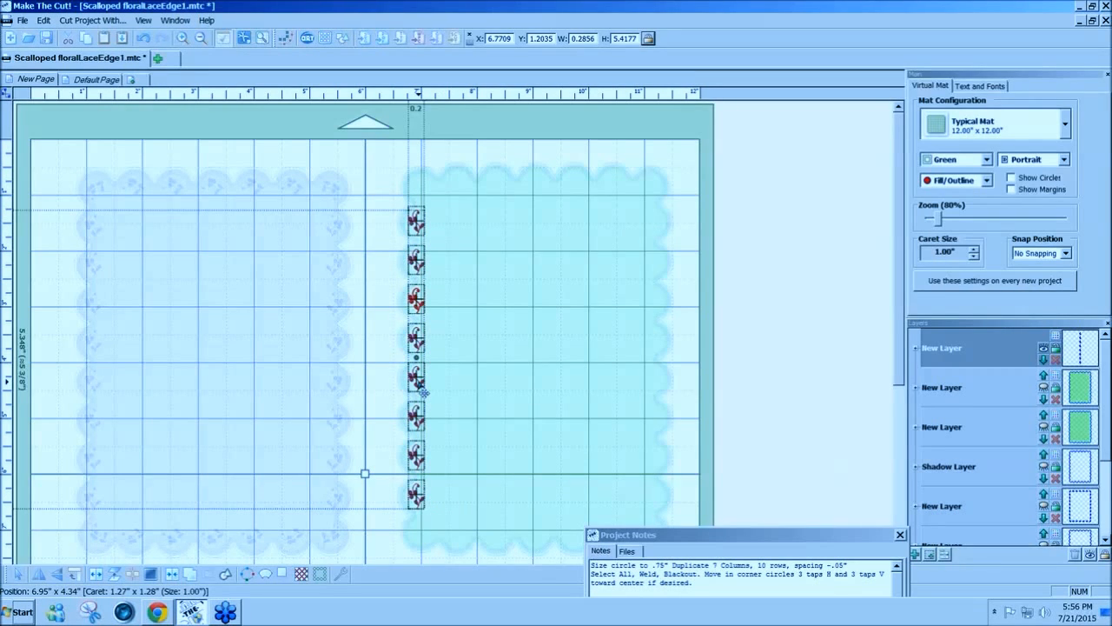
pyautogui.moveTo(423, 392); pyautogui.dragTo(659, 379)
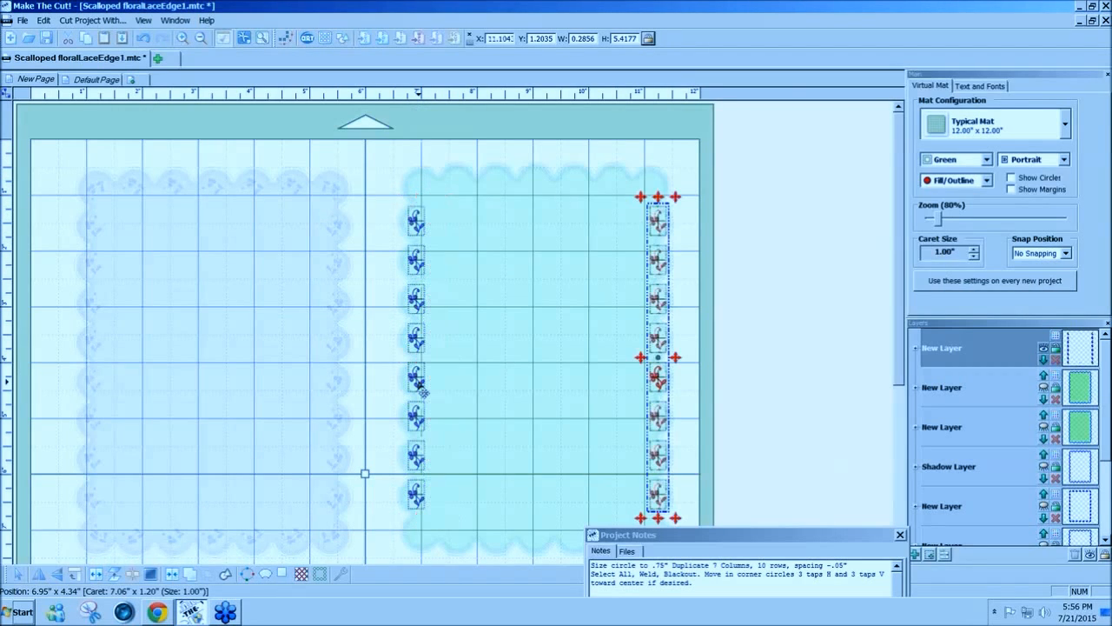
# Step: Mirror the right-hand flower column horizontally and show both green frame layers again
pyautogui.click(42, 578)
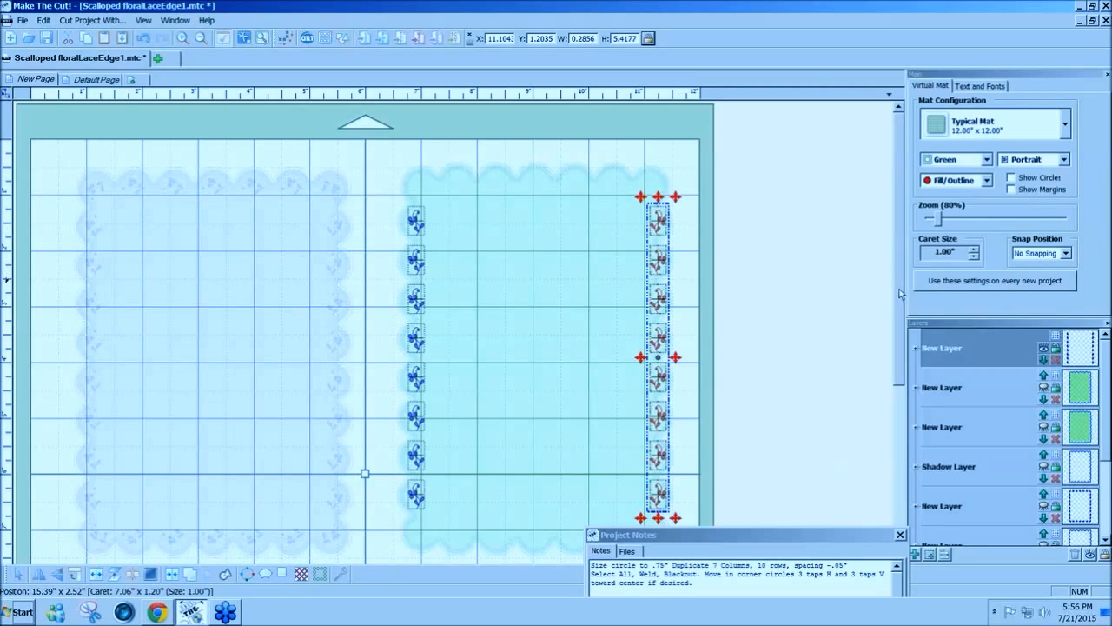
pyautogui.scroll(-2, 898, 291)
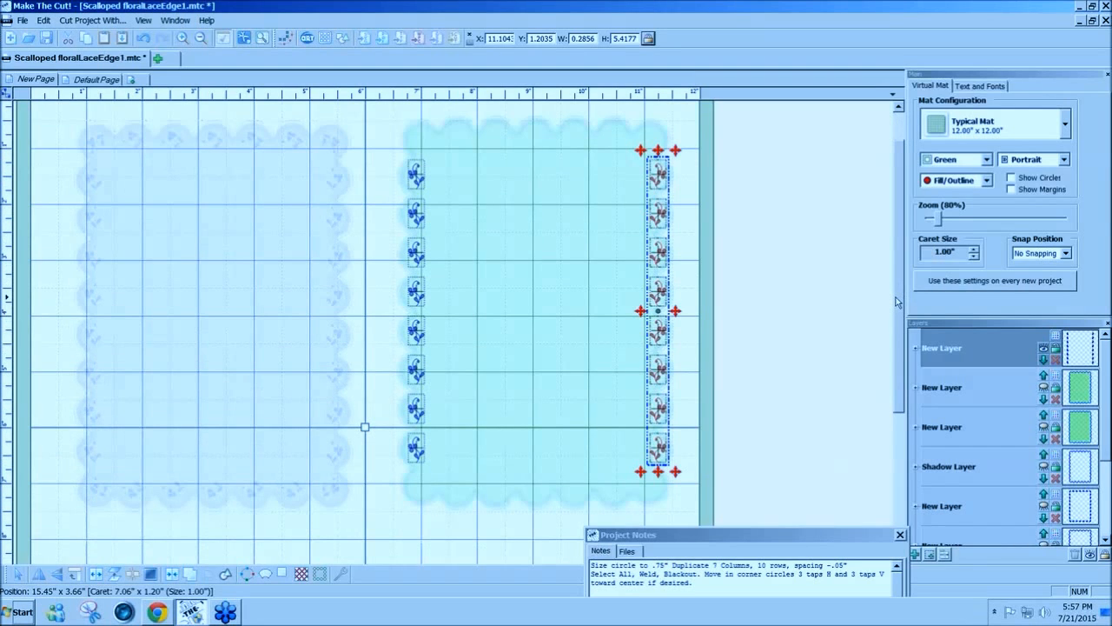
pyautogui.scroll(2, 898, 302)
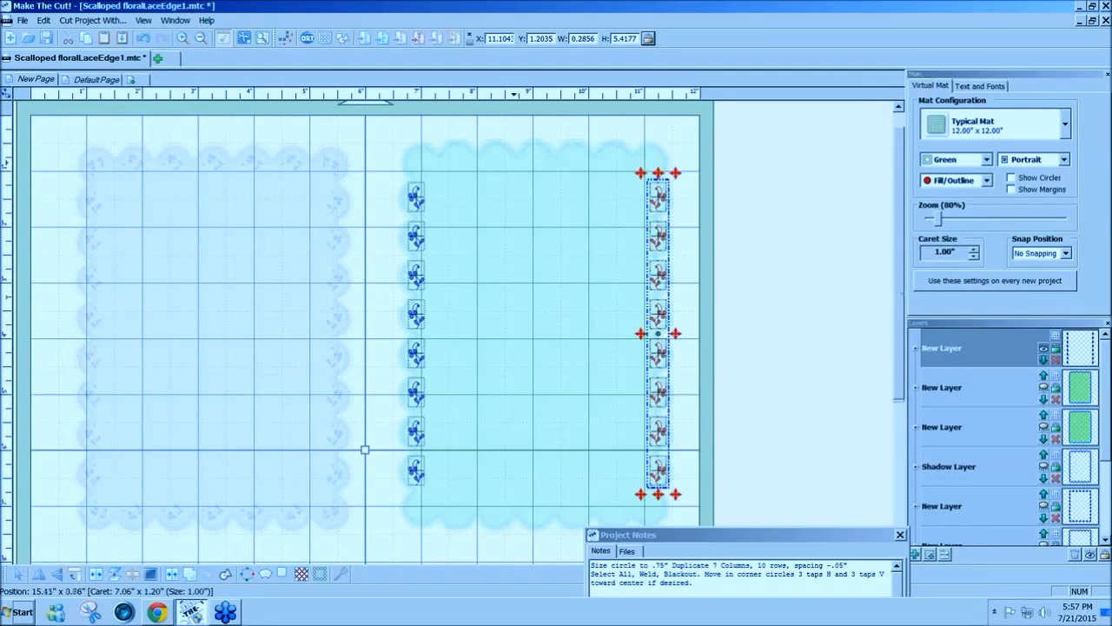
pyautogui.click(1044, 388)
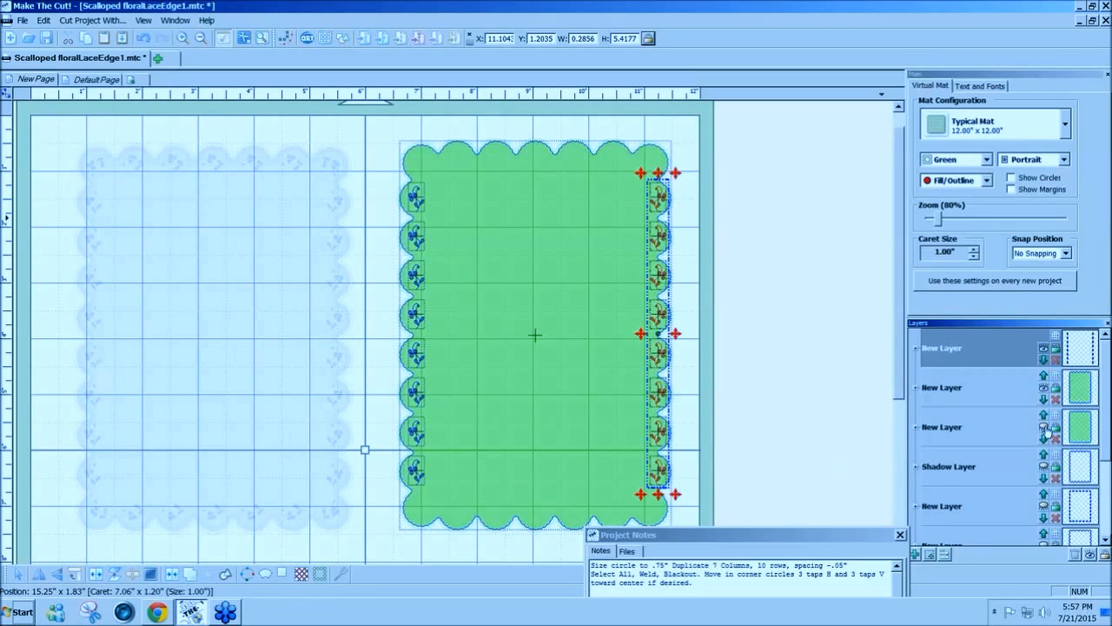
pyautogui.click(1045, 428)
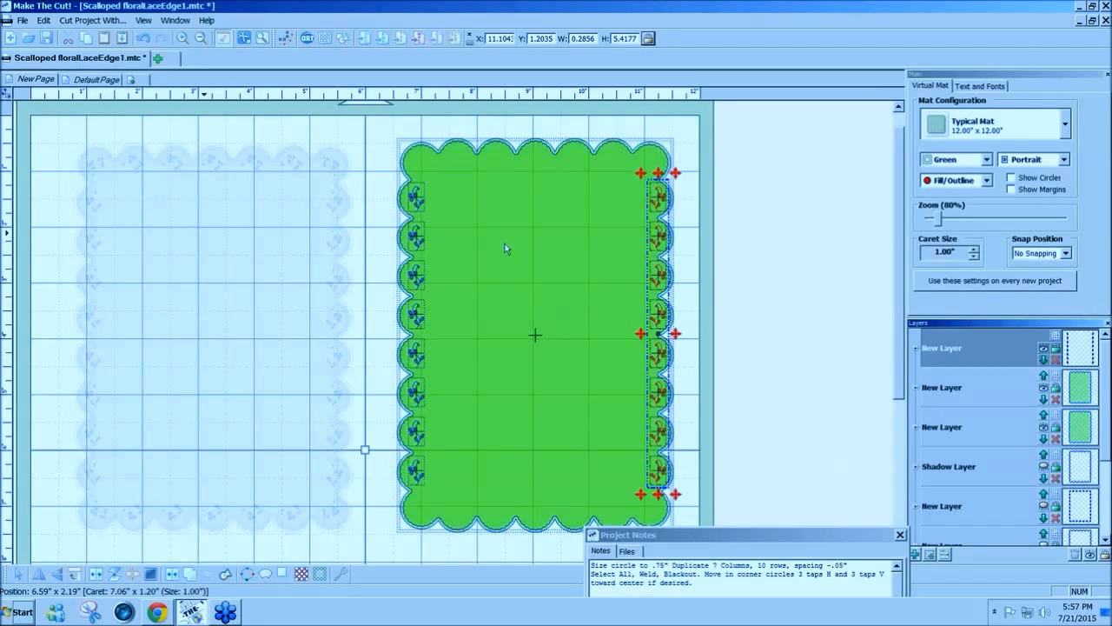
pyautogui.click(811, 287)
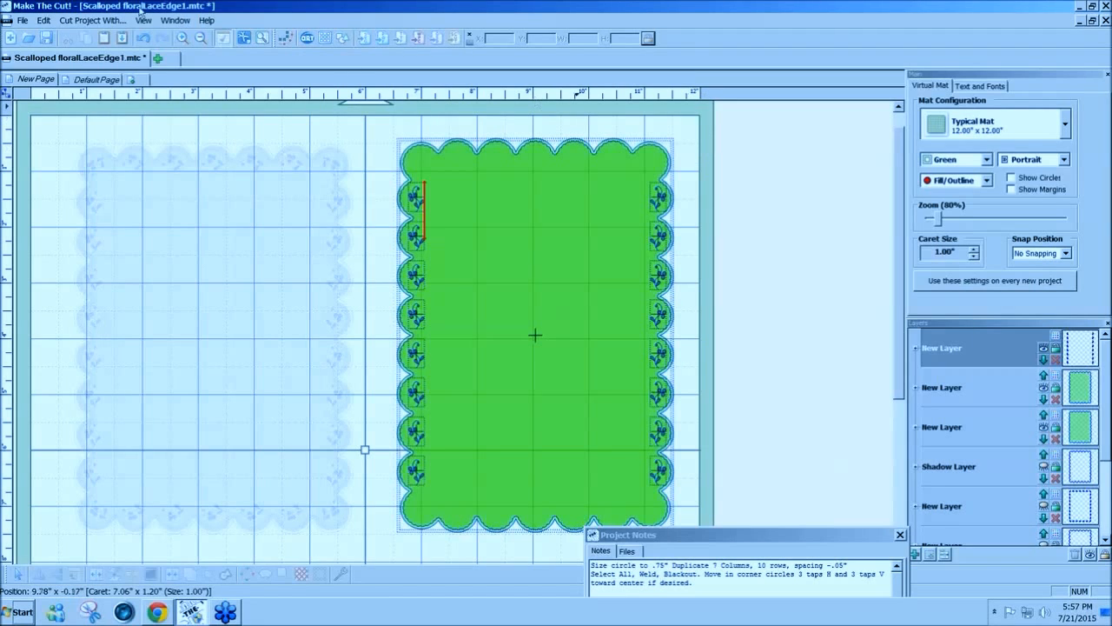
# Step: Paste the single flower in place, rotated 90 degrees, into the green frame's second top scallop at about X 7.40, Y 0.52
pyautogui.click(44, 23)
pyautogui.click(73, 103)
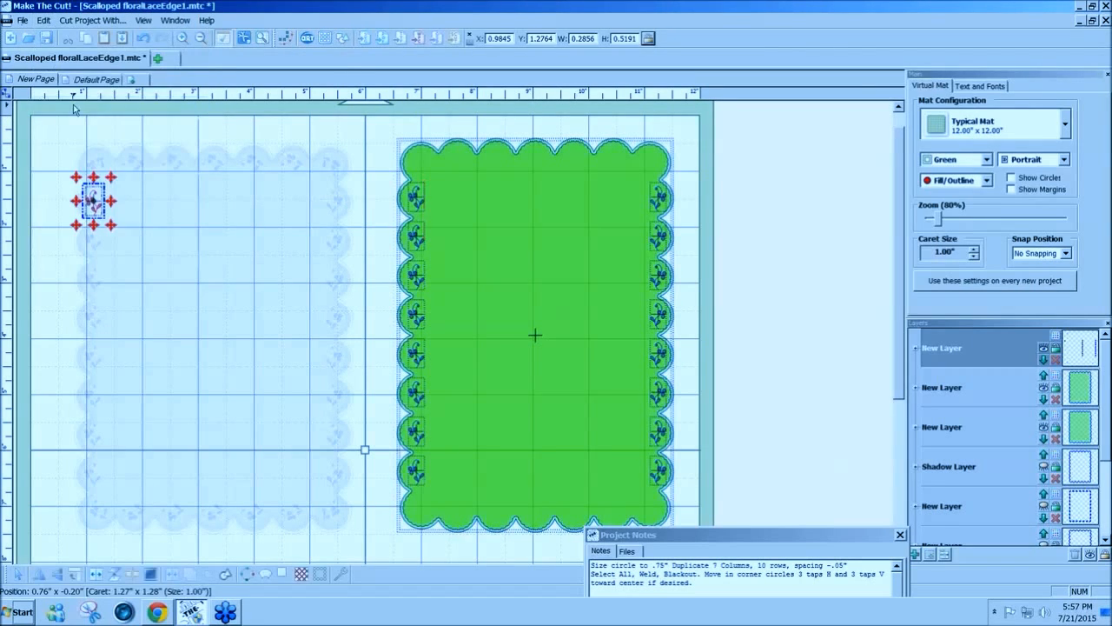
pyautogui.moveTo(90, 200); pyautogui.dragTo(366, 172)
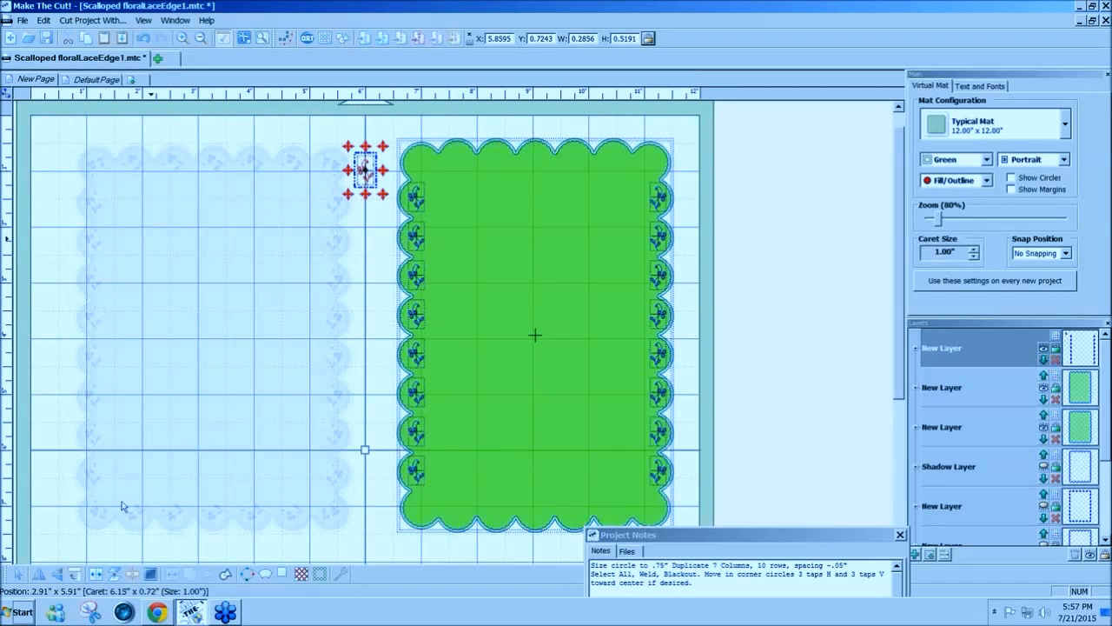
pyautogui.click(75, 576)
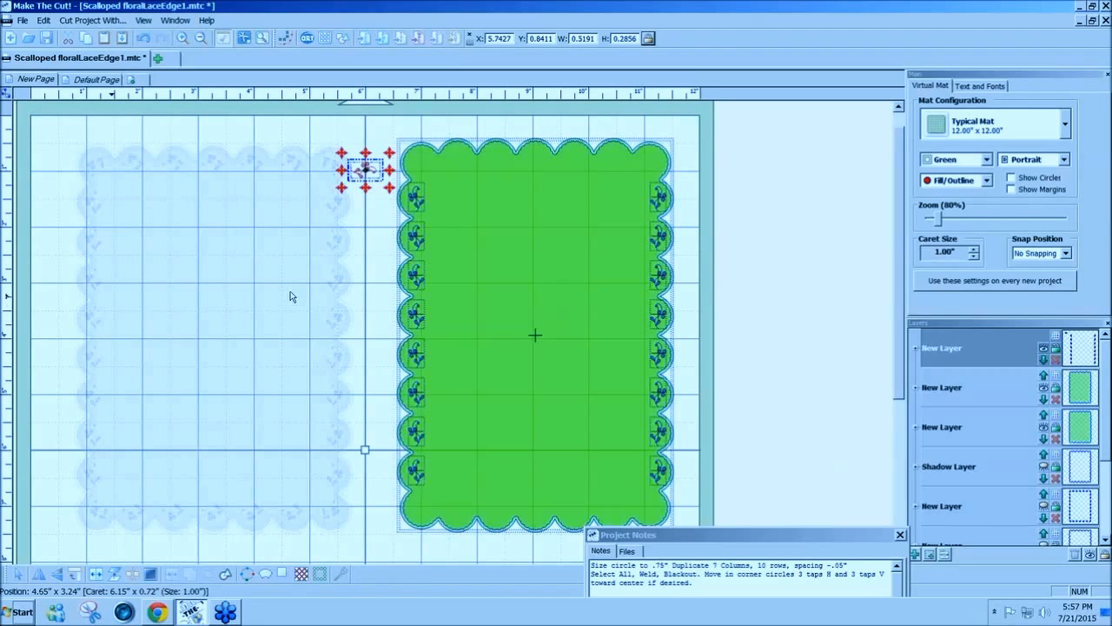
pyautogui.moveTo(362, 174); pyautogui.dragTo(457, 153)
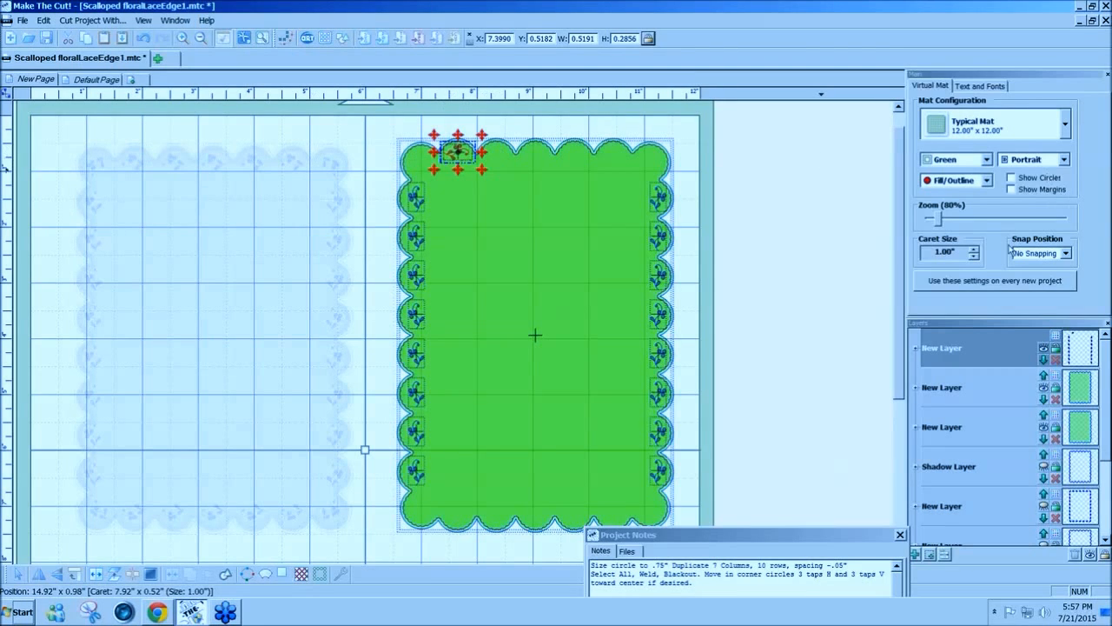
# Step: Duplicate the rotated flower along the frame's top scallops with 1 row, 5 columns and 0.25 inch spacing
pyautogui.click(941, 227)
pyautogui.moveTo(940, 225); pyautogui.dragTo(947, 226)
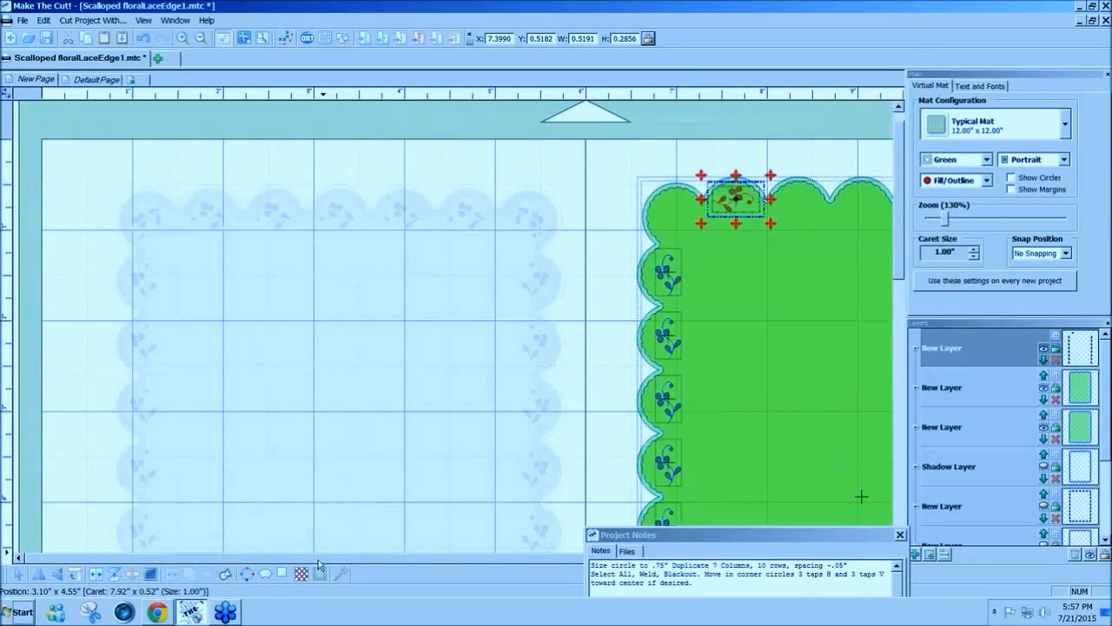
pyautogui.moveTo(318, 562); pyautogui.dragTo(488, 577)
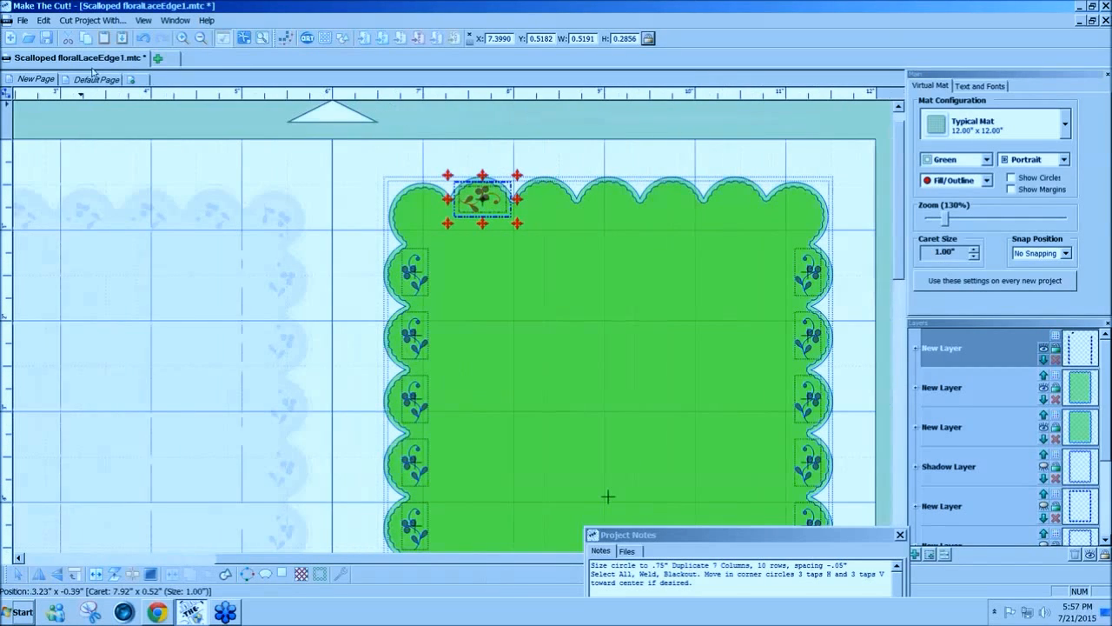
pyautogui.click(43, 20)
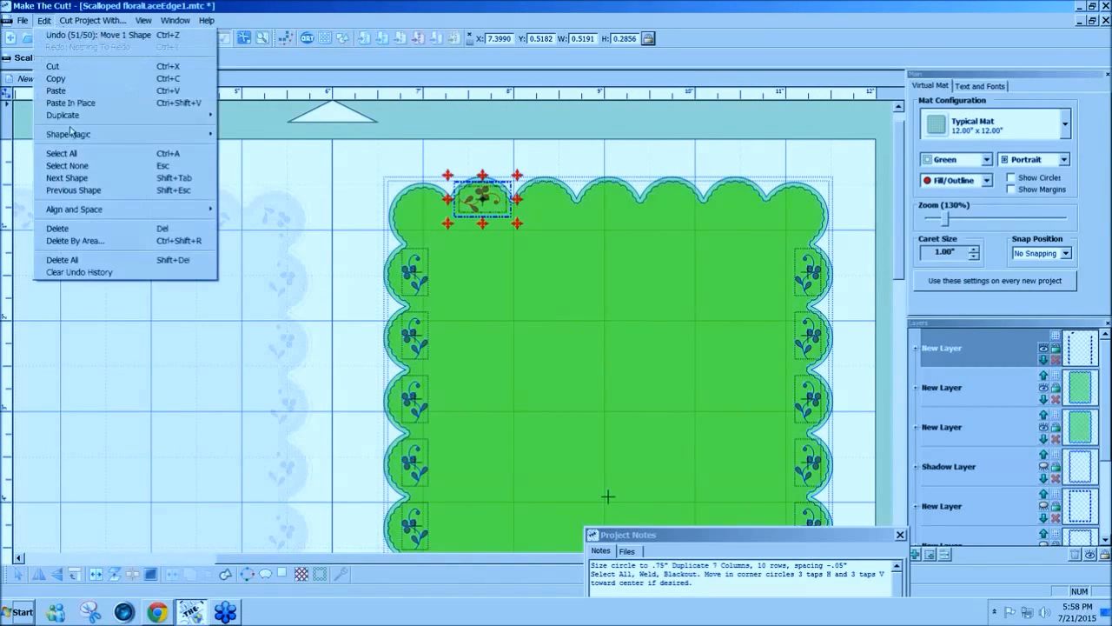
pyautogui.moveTo(73, 118)
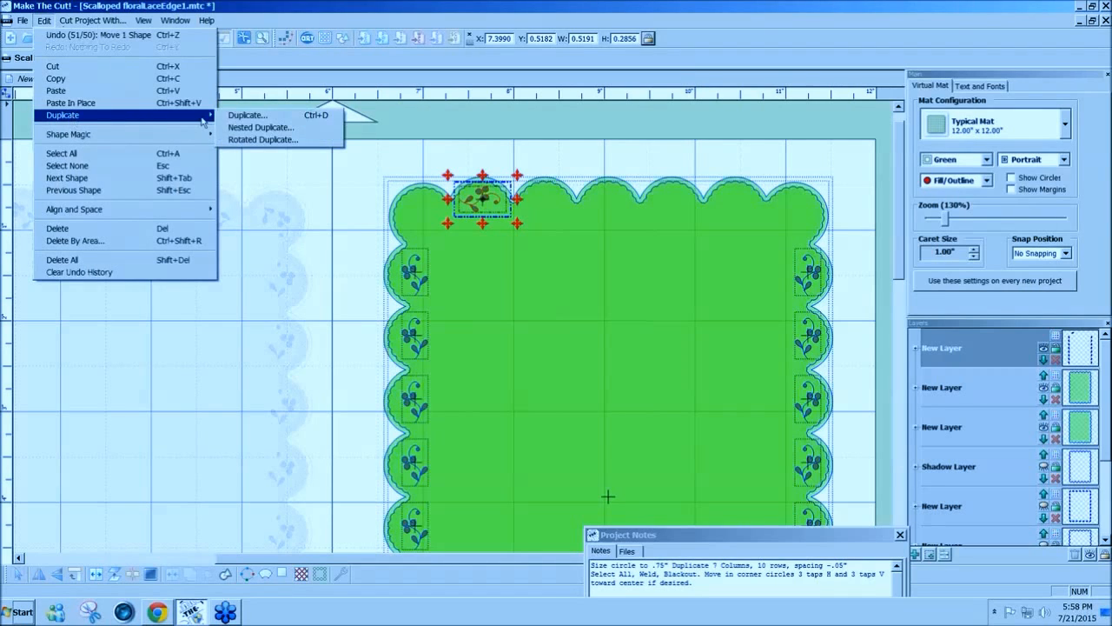
pyautogui.click(248, 114)
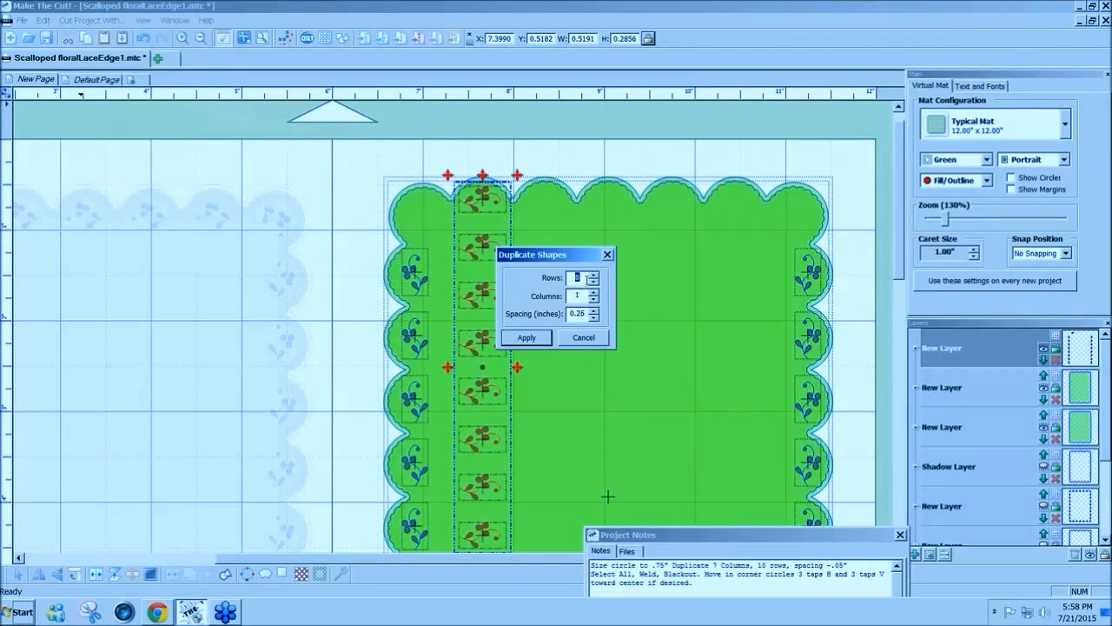
pyautogui.doubleClick(581, 295)
pyautogui.click(592, 274)
pyautogui.click(592, 275)
pyautogui.write('10')
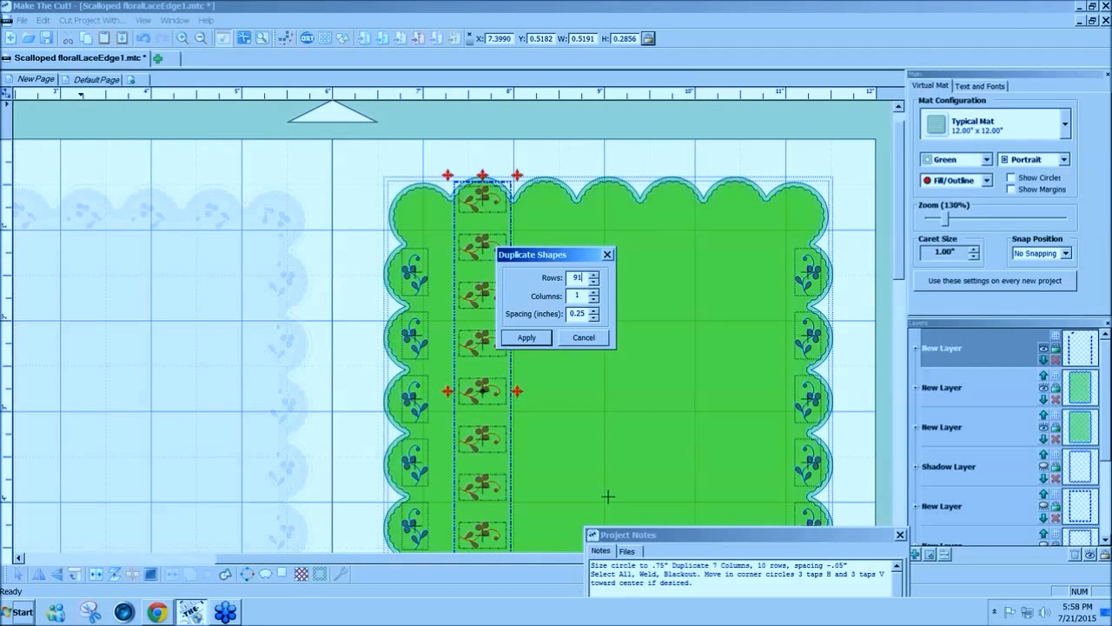
pyautogui.moveTo(586, 277)
pyautogui.mouseDown()
pyautogui.moveTo(568, 280)
pyautogui.moveTo(574, 295)
pyautogui.mouseUp()
pyautogui.write('1')
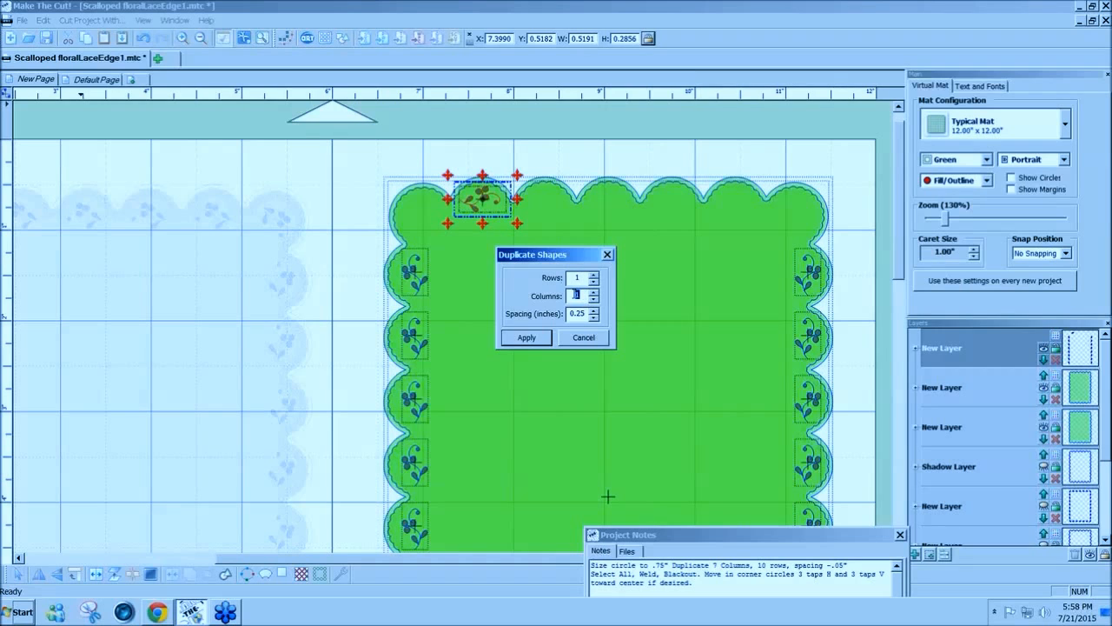
pyautogui.write('5')
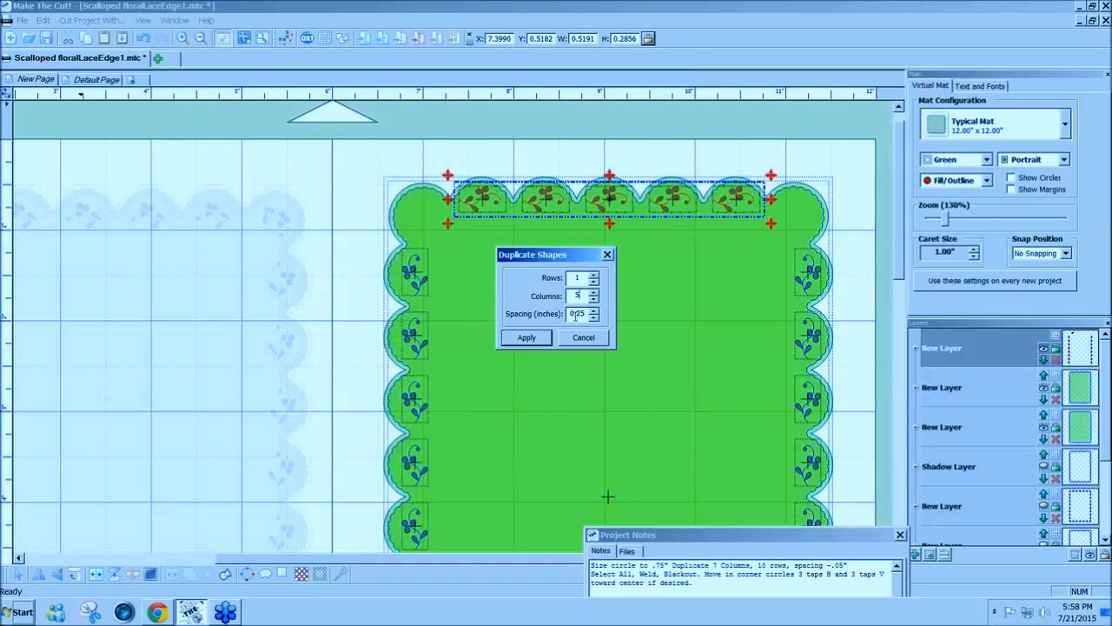
pyautogui.click(527, 338)
# Step: With the green layers hidden, copy the row of five flowers straight down into the bottom scallops at about Y 7.07
pyautogui.click(1044, 393)
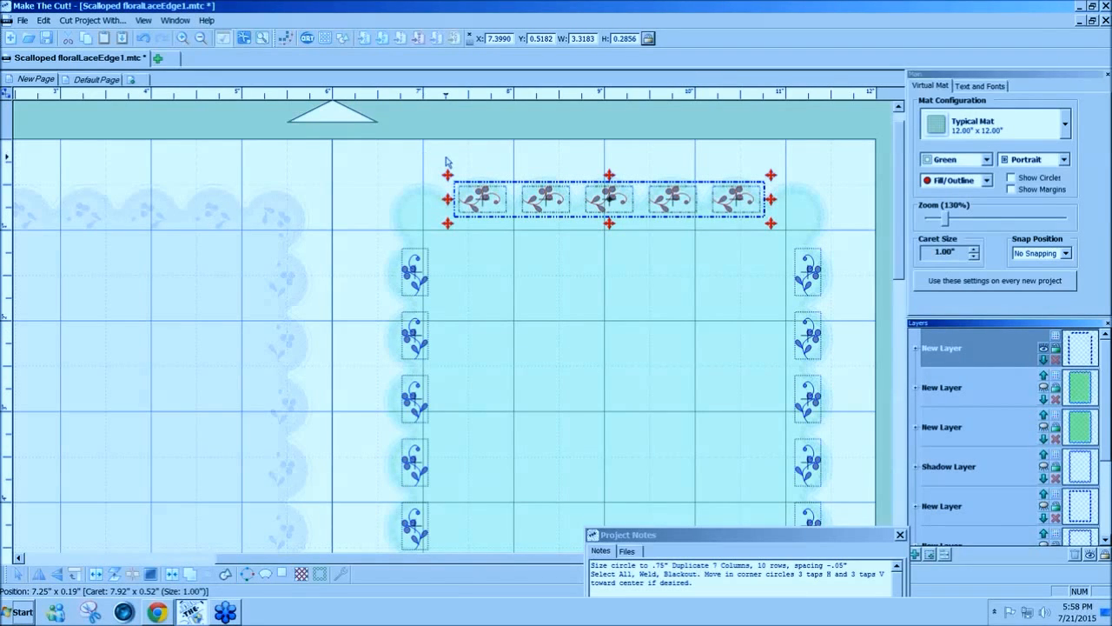
pyautogui.click(474, 202)
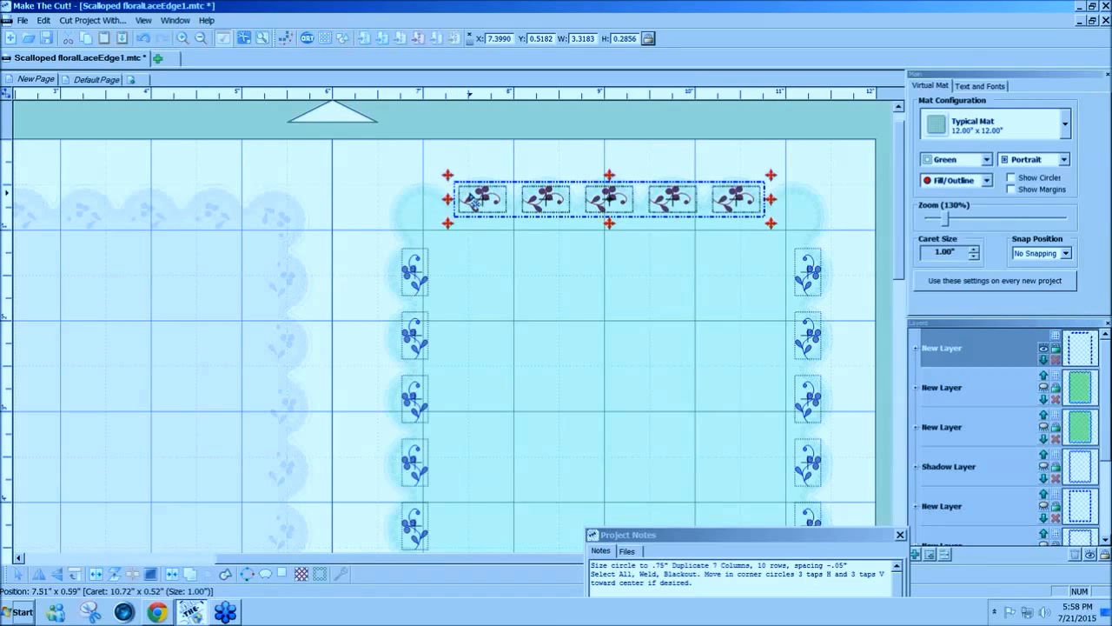
pyautogui.press('Down')
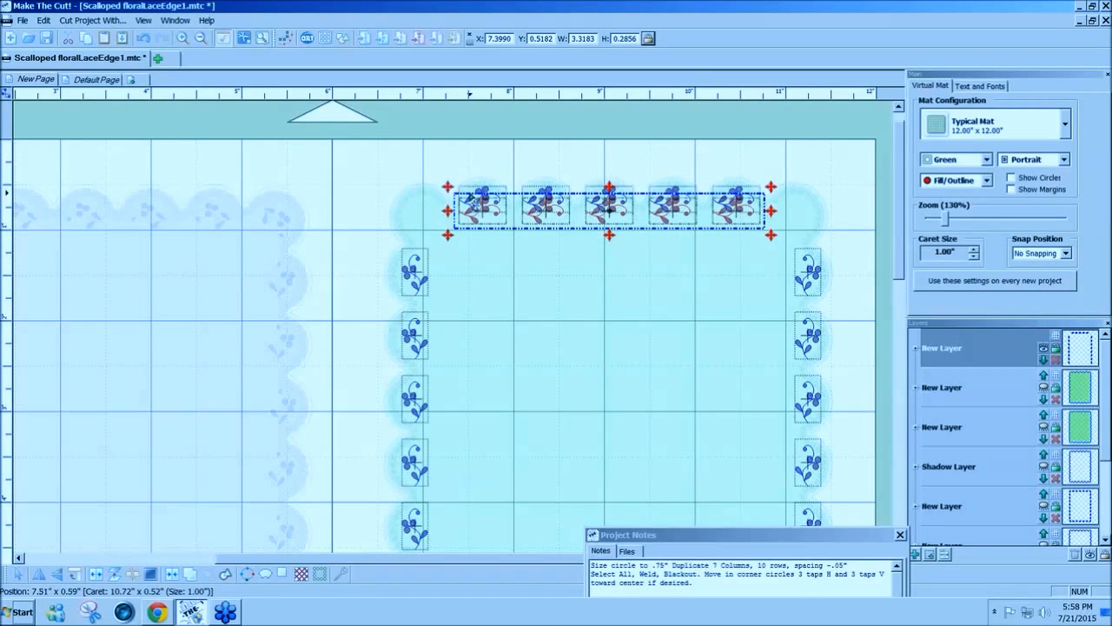
pyautogui.press('Down')
pyautogui.press('Down')
pyautogui.press('Down')
pyautogui.press('Down')
pyautogui.press('Down')
pyautogui.press('Down')
pyautogui.press('Down')
pyautogui.press('Down')
pyautogui.press('Down')
pyautogui.press('Down')
pyautogui.press('Down')
pyautogui.press('Down')
pyautogui.press('Down')
pyautogui.press('Down')
pyautogui.press('Down')
pyautogui.press('Down')
pyautogui.press('Down')
pyautogui.press('Down')
pyautogui.press('Down')
pyautogui.press('Down')
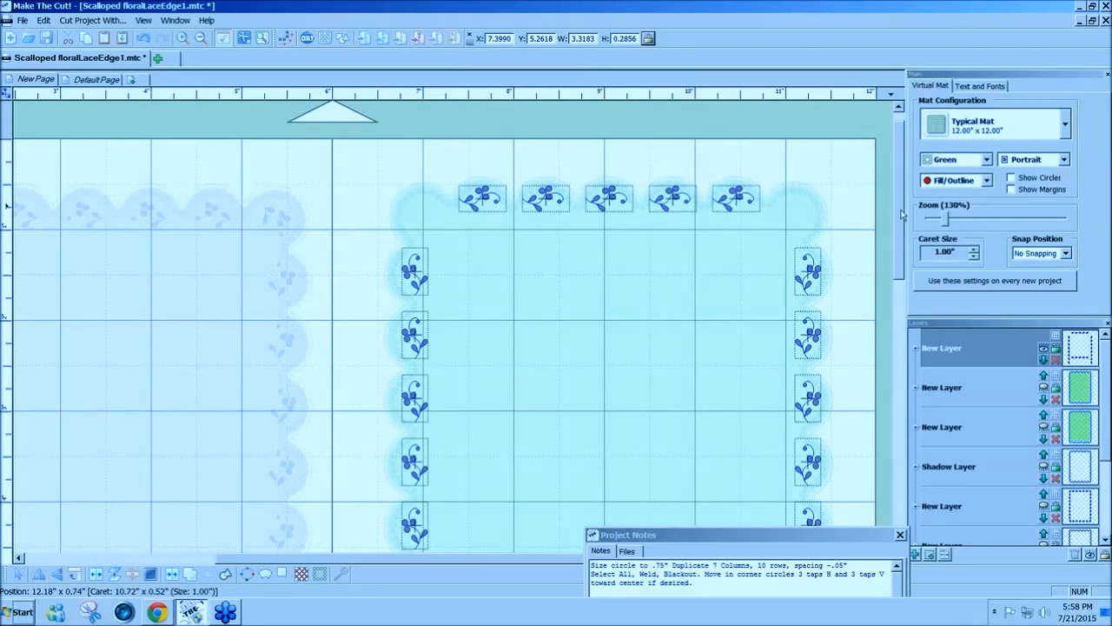
pyautogui.moveTo(900, 209); pyautogui.dragTo(875, 333)
pyautogui.press('Down')
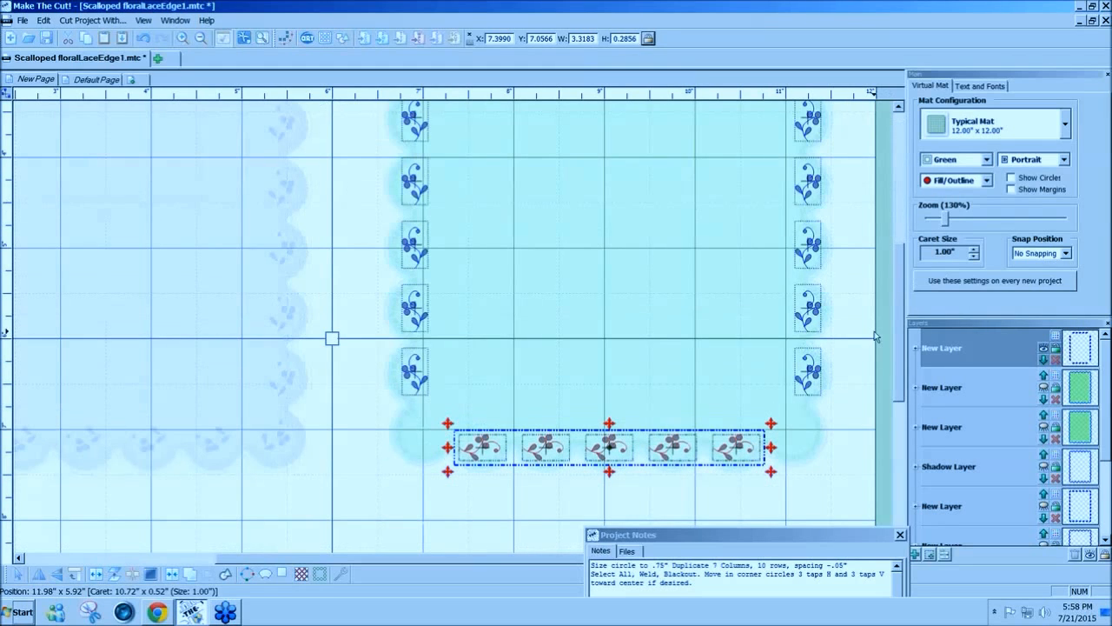
pyautogui.press('Up')
pyautogui.press('Up')
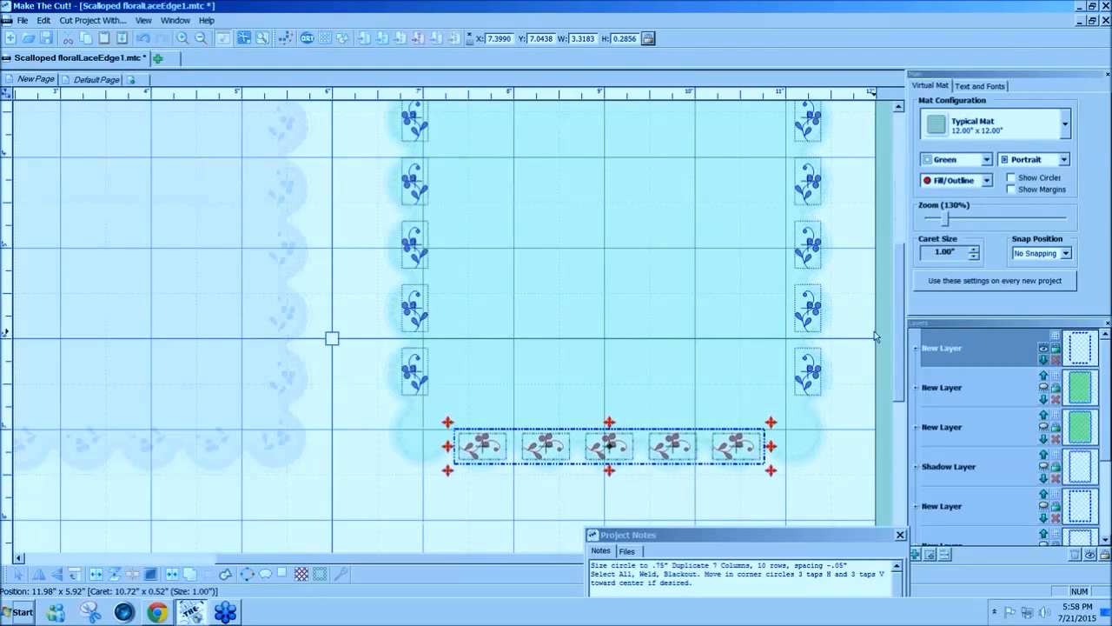
pyautogui.press('Up')
pyautogui.press('Up')
pyautogui.press('Up')
pyautogui.press('Up')
pyautogui.press('Up')
pyautogui.press('Up')
pyautogui.press('Up')
pyautogui.press('Up')
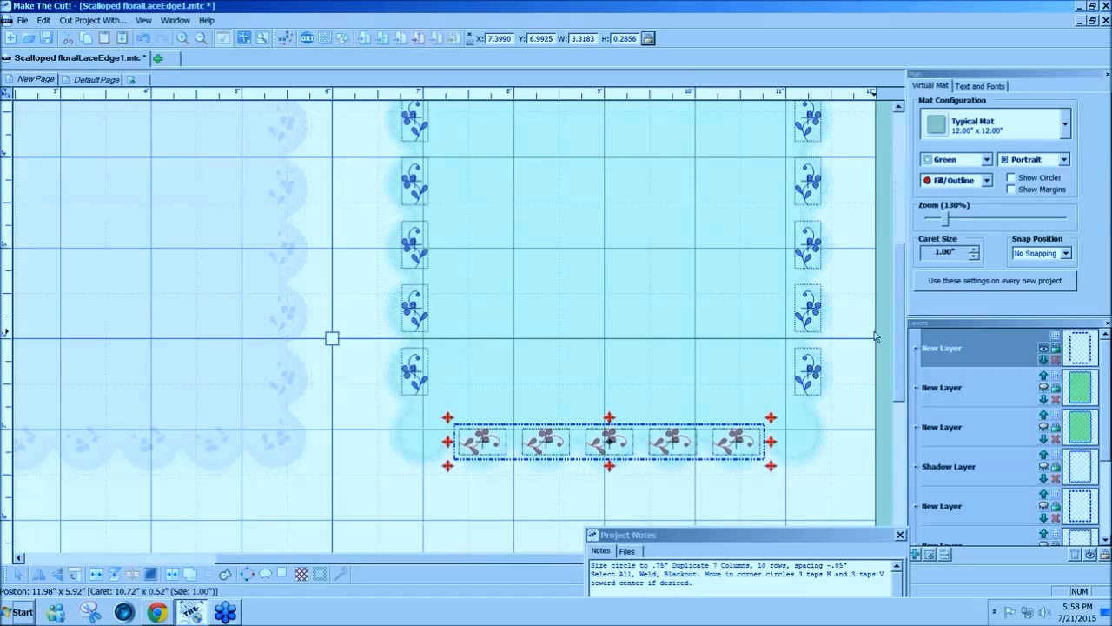
pyautogui.click(1045, 389)
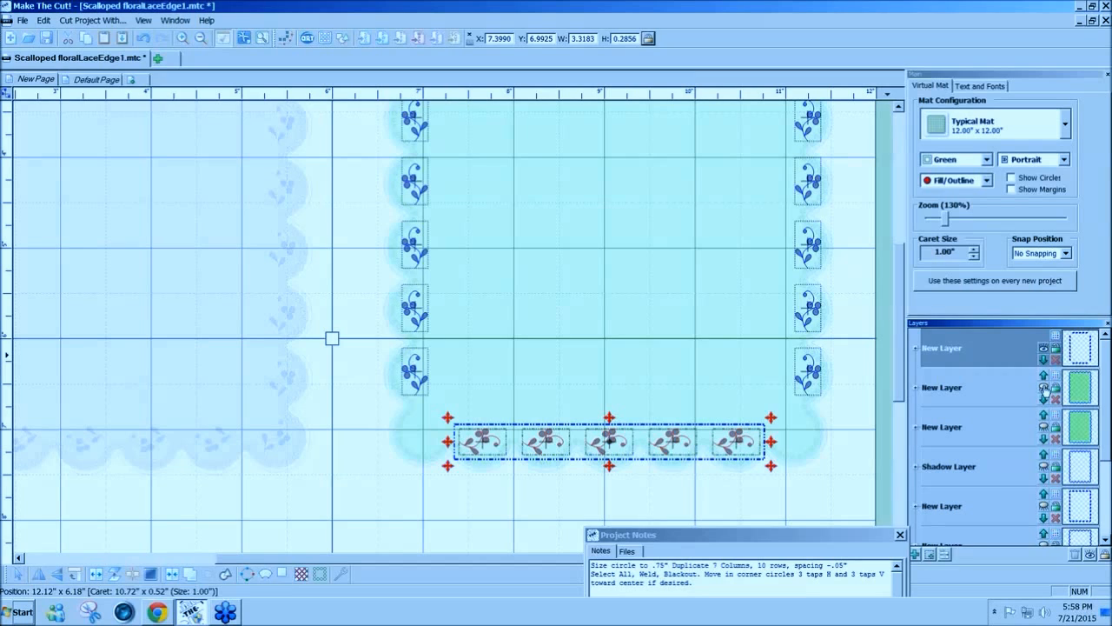
pyautogui.click(1045, 388)
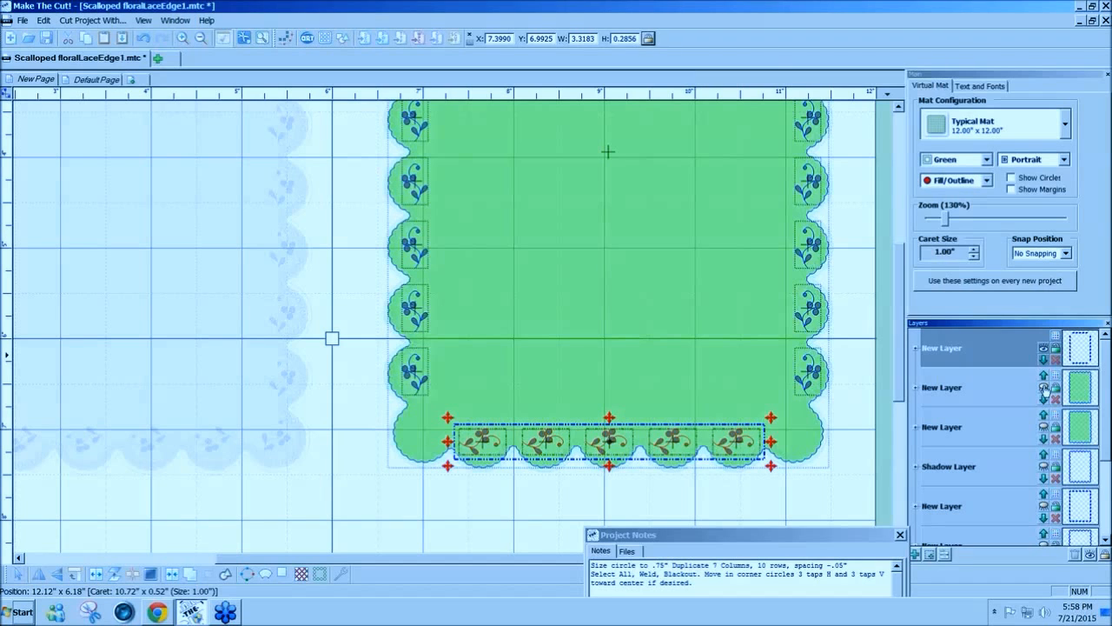
pyautogui.click(1045, 415)
# Step: Copy the last bottom-row flower into the frame's bottom-right corner scallop and tilt it slightly to follow the corner
pyautogui.click(736, 445)
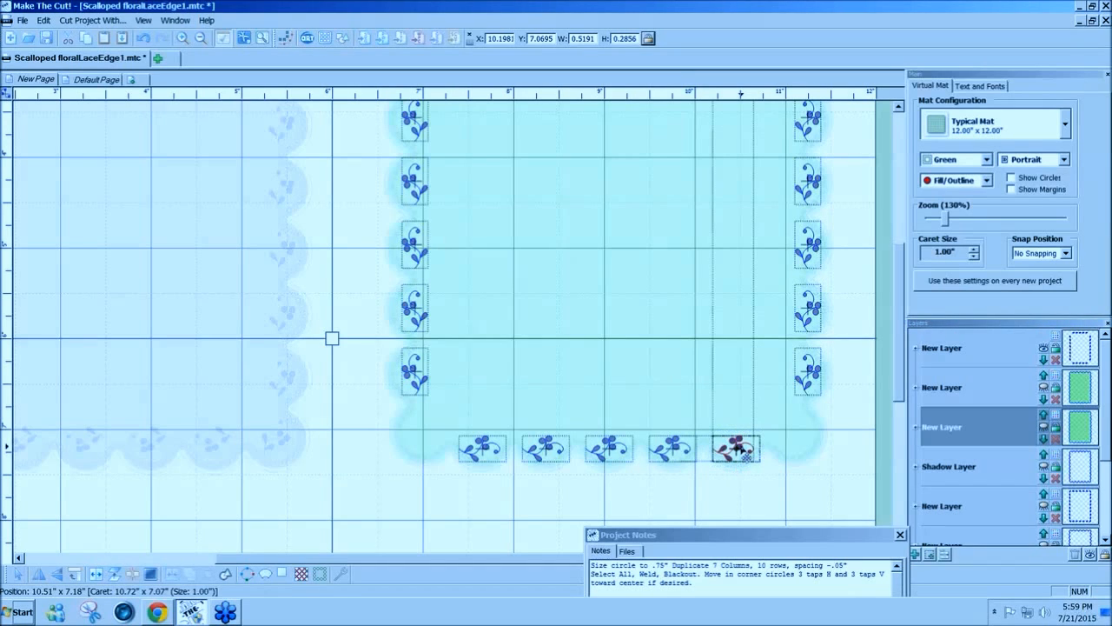
pyautogui.moveTo(738, 448); pyautogui.dragTo(799, 429)
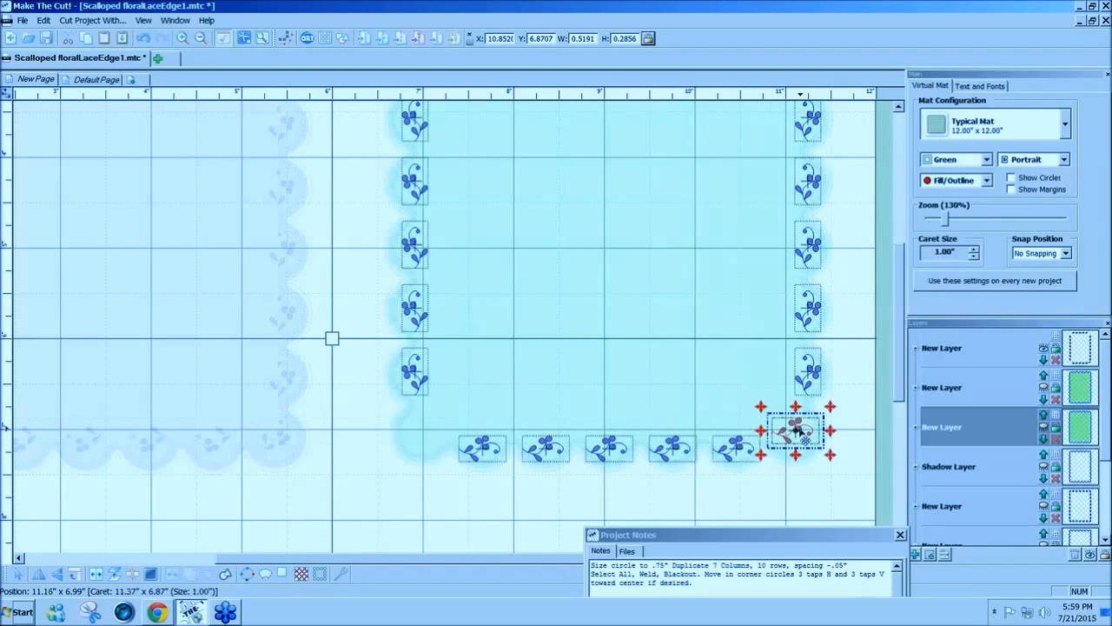
pyautogui.click(798, 430)
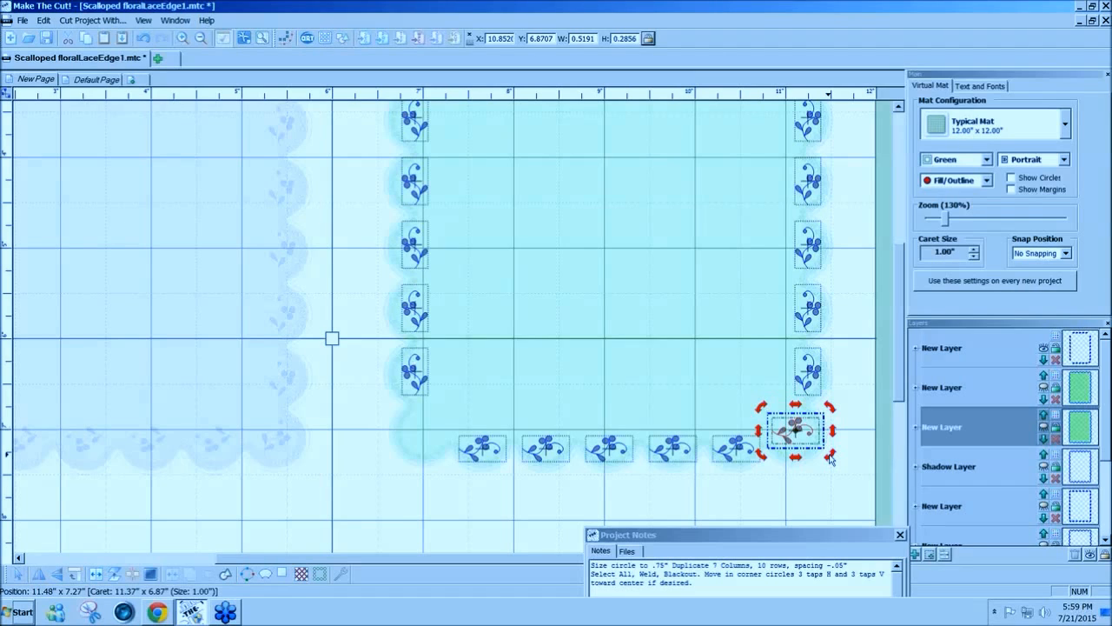
pyautogui.moveTo(830, 458); pyautogui.dragTo(830, 458)
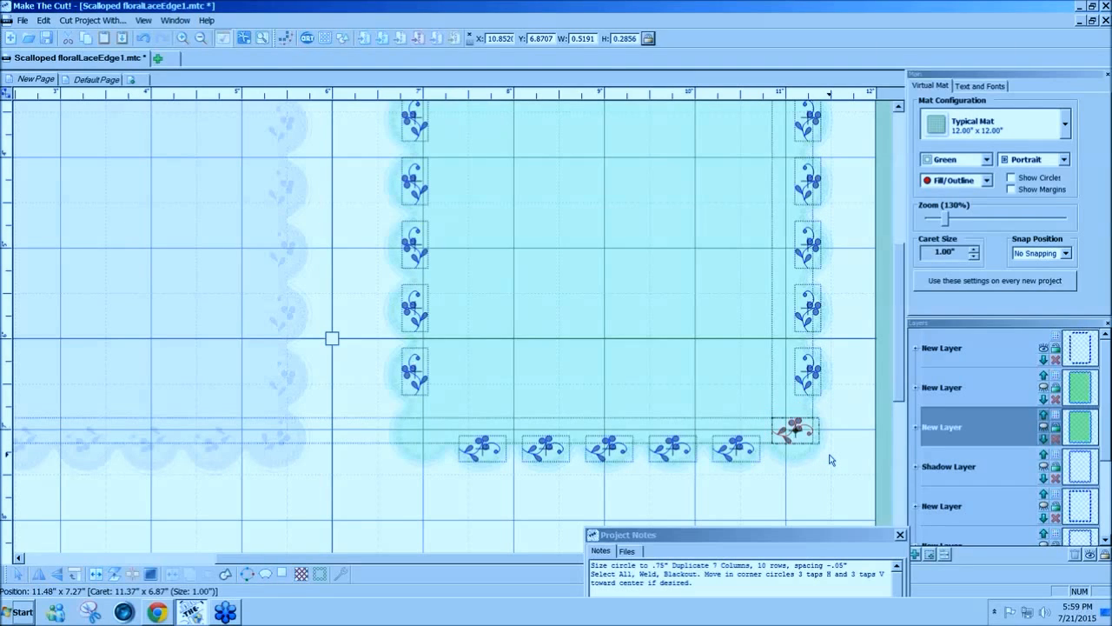
pyautogui.moveTo(830, 459); pyautogui.dragTo(828, 457)
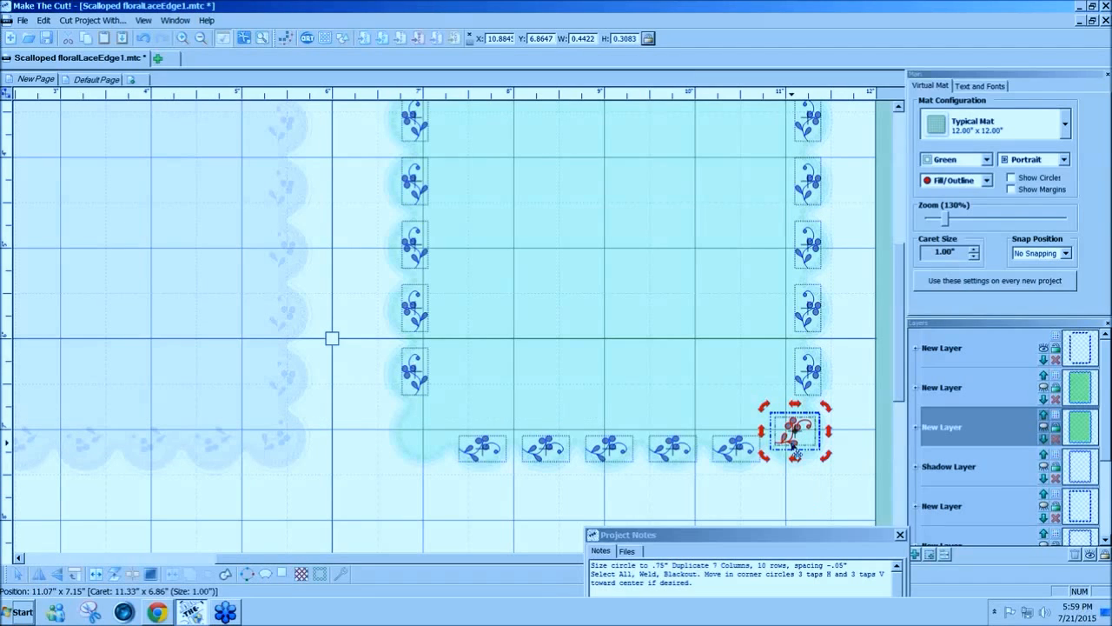
# Step: Copy the tilted corner flower straight across to the bottom-left corner scallop at about X 6.78 and mirror it horizontally
pyautogui.press('Left')
pyautogui.press('Left')
pyautogui.press('Left')
pyautogui.press('Left')
pyautogui.press('Left')
pyautogui.press('Left')
pyautogui.press('Left')
pyautogui.press('Left')
pyautogui.press('Left')
pyautogui.press('Left')
pyautogui.press('Left')
pyautogui.press('Left')
pyautogui.press('Left')
pyautogui.press('Left')
pyautogui.press('Left')
pyautogui.press('Left')
pyautogui.press('Left')
pyautogui.press('Left')
pyautogui.press('Left')
pyautogui.press('Left')
pyautogui.press('Left')
pyautogui.press('Left')
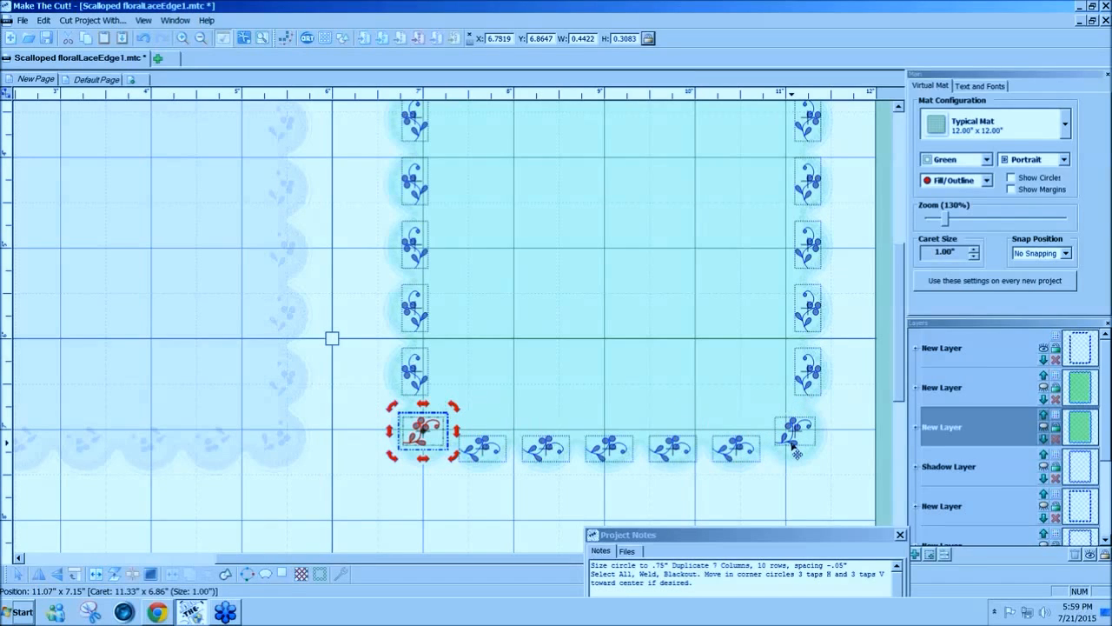
pyautogui.click(39, 577)
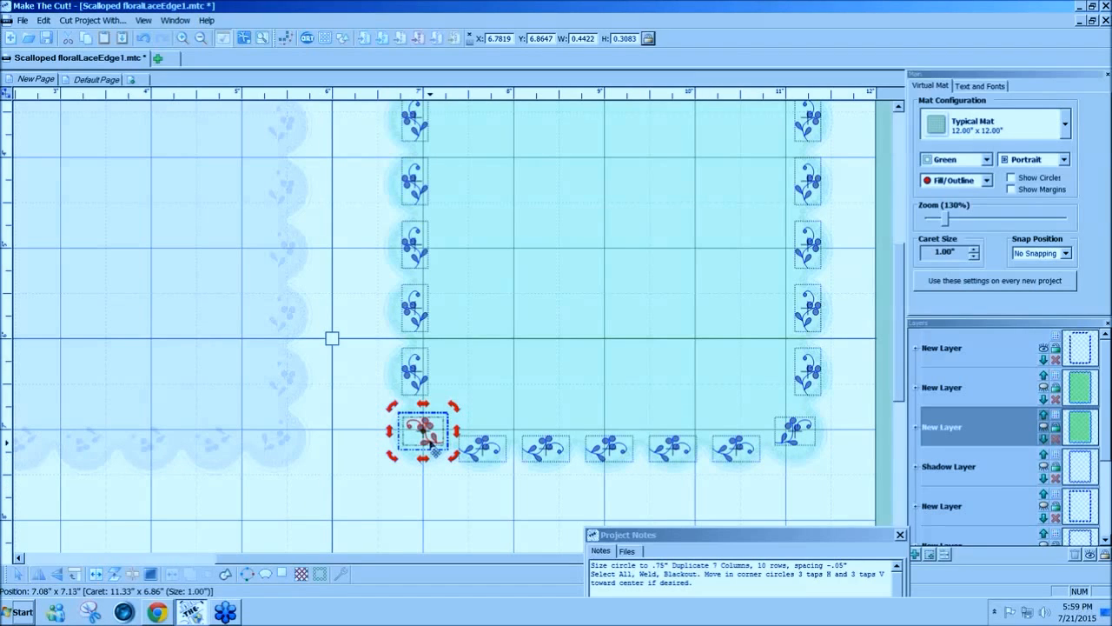
pyautogui.click(425, 437)
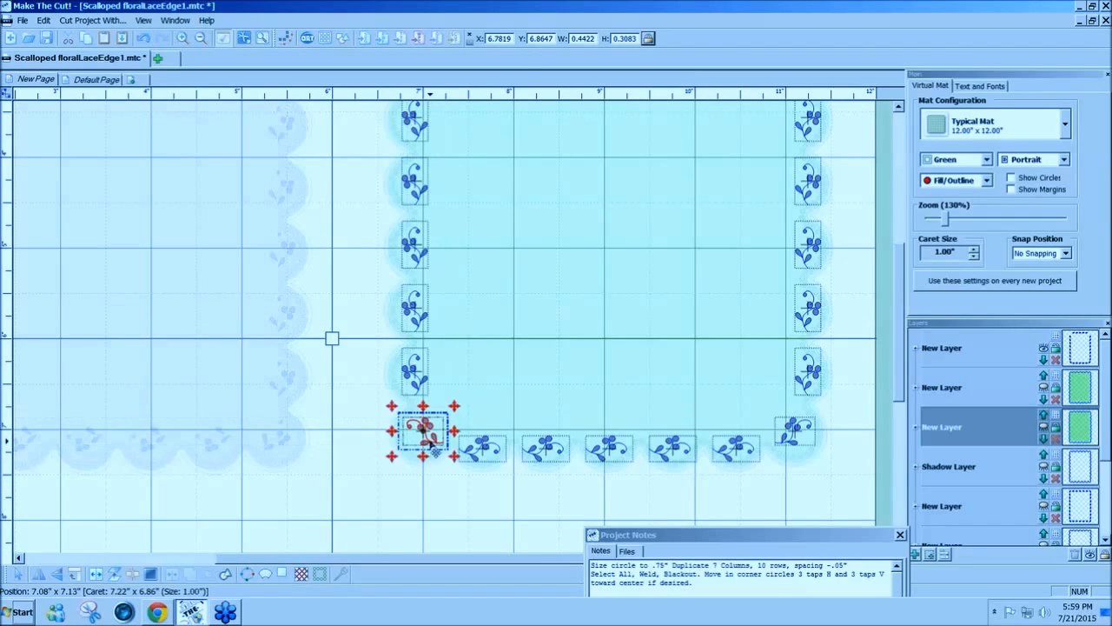
# Step: Copy the two tilted bottom corner flowers straight up to the frame's top corners at about Y 0.72 and flip them vertically
pyautogui.keyDown('shift'); pyautogui.click(790, 434); pyautogui.keyUp('shift')
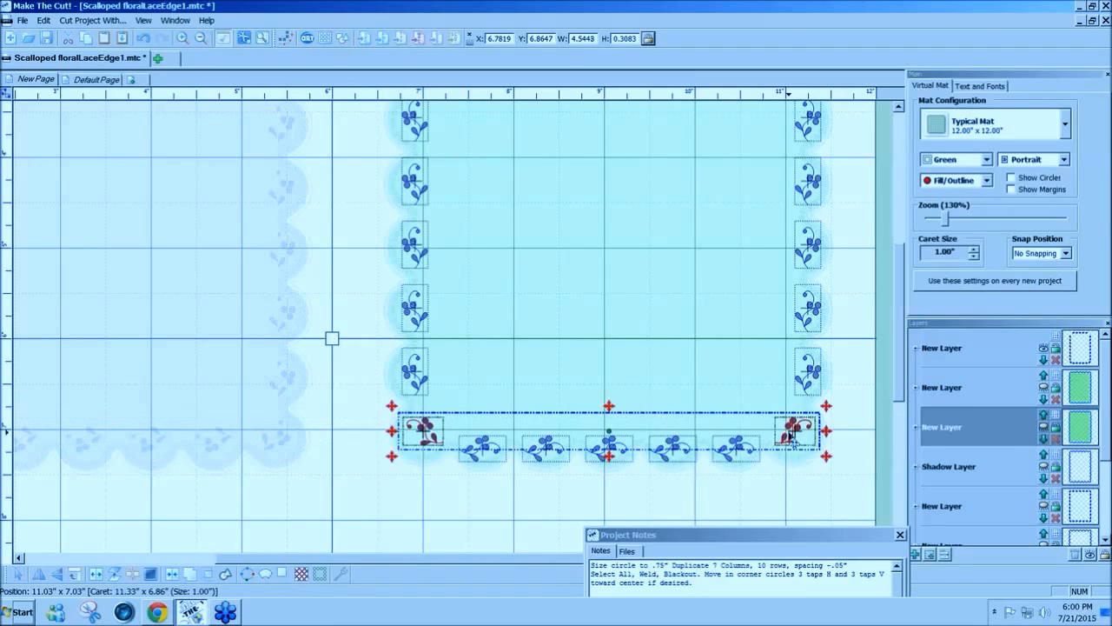
pyautogui.press('Up')
pyautogui.press('Up')
pyautogui.press('Up')
pyautogui.hotkey('shift', 'Up')
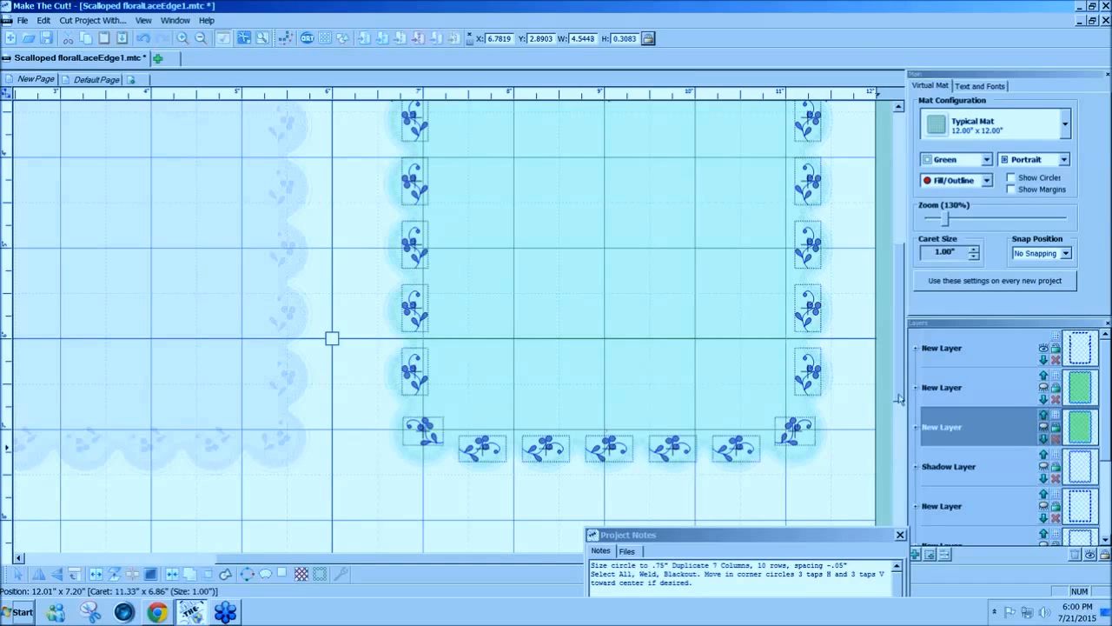
pyautogui.moveTo(900, 398); pyautogui.dragTo(900, 323)
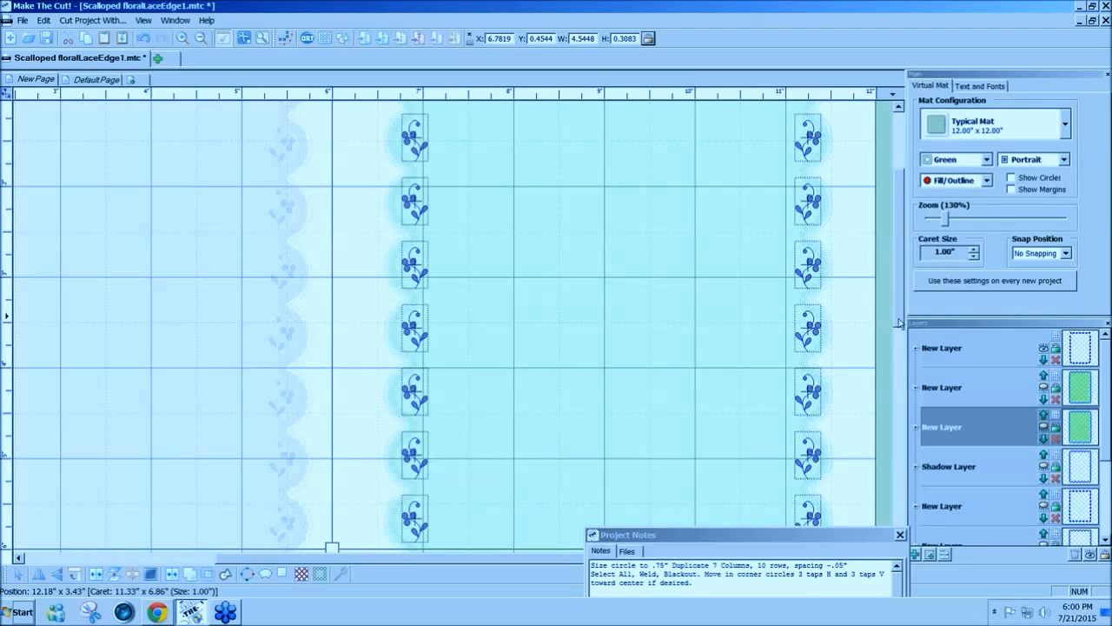
pyautogui.moveTo(900, 322); pyautogui.dragTo(899, 322)
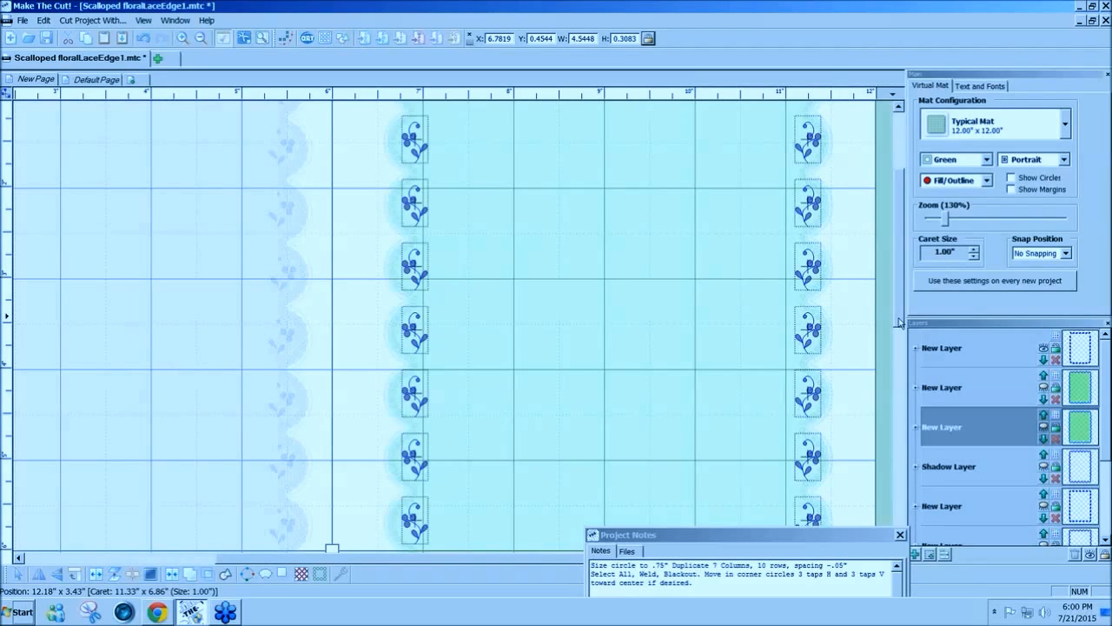
pyautogui.moveTo(899, 322); pyautogui.dragTo(904, 287)
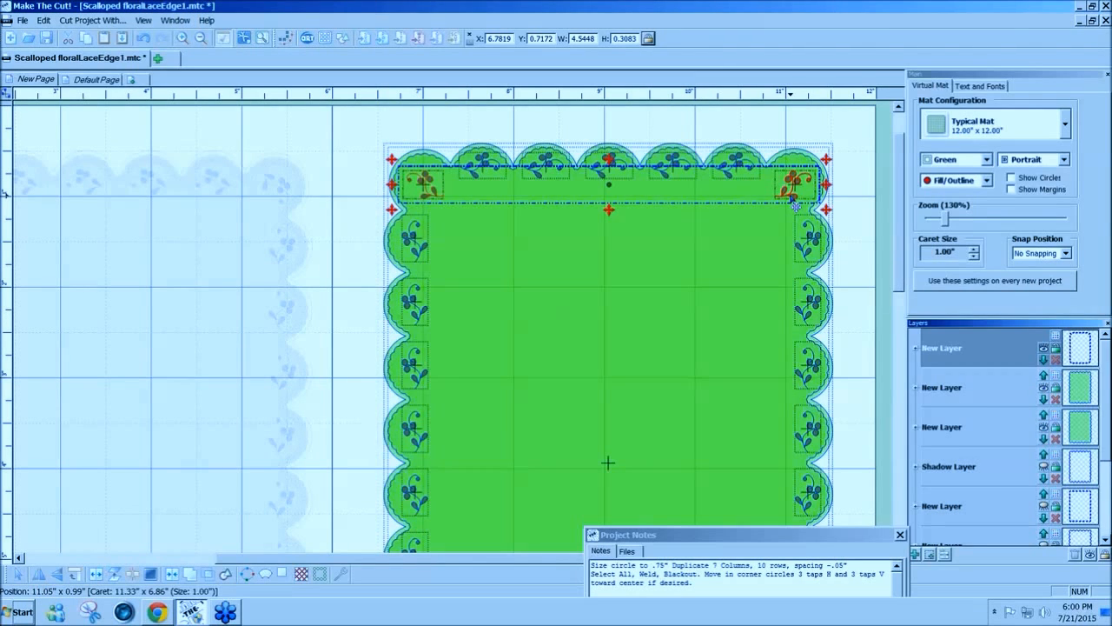
# Step: Nudge the pair of top corner flowers vertically to Y 0.6339 so they sit inside their scallops, and deselect them
pyautogui.press('Up')
pyautogui.press('Up')
pyautogui.press('Up')
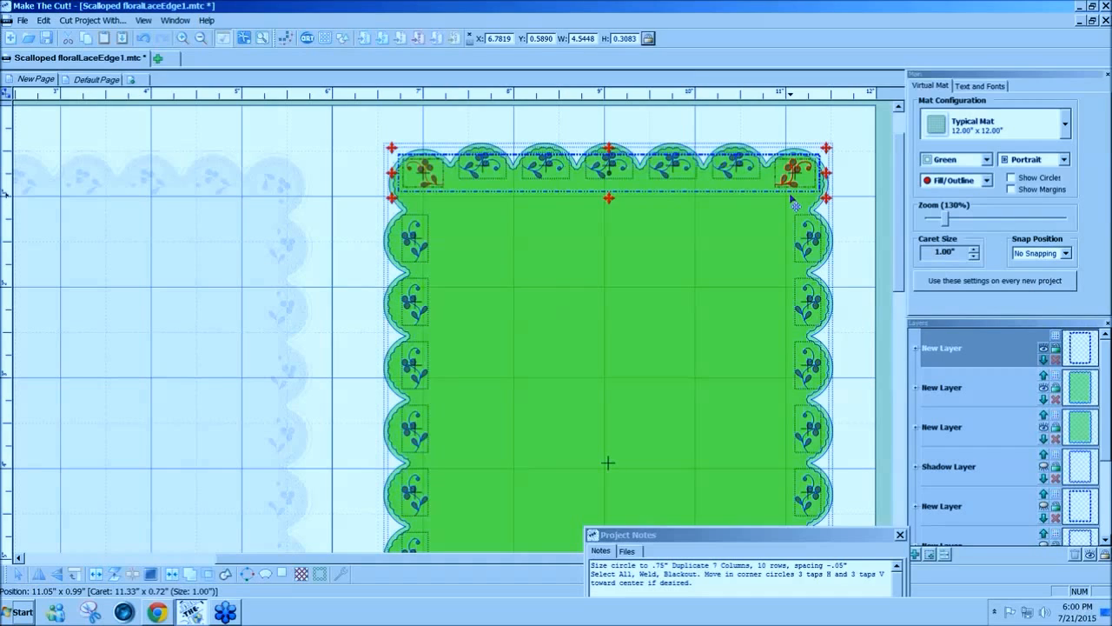
pyautogui.press('Down')
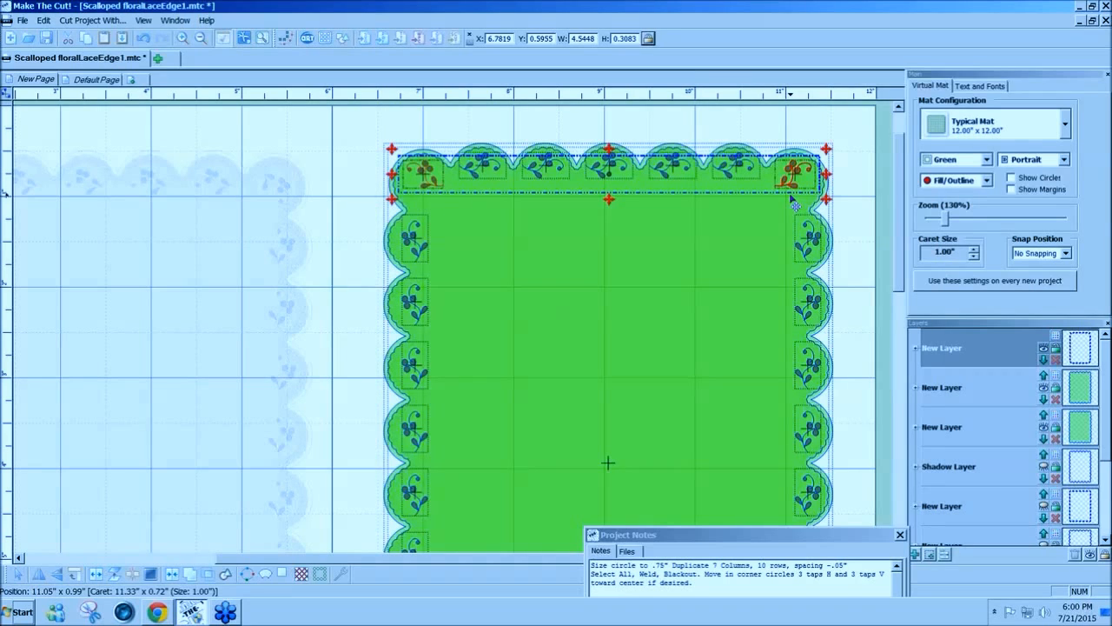
pyautogui.press('Down')
pyautogui.press('Down')
pyautogui.press('Down')
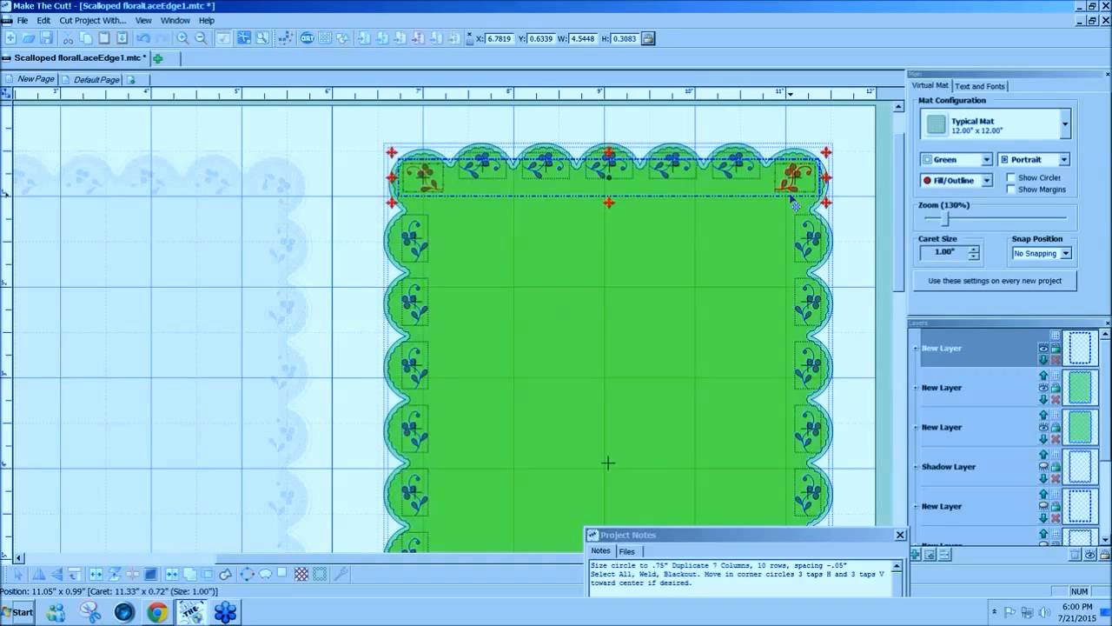
pyautogui.click(891, 211)
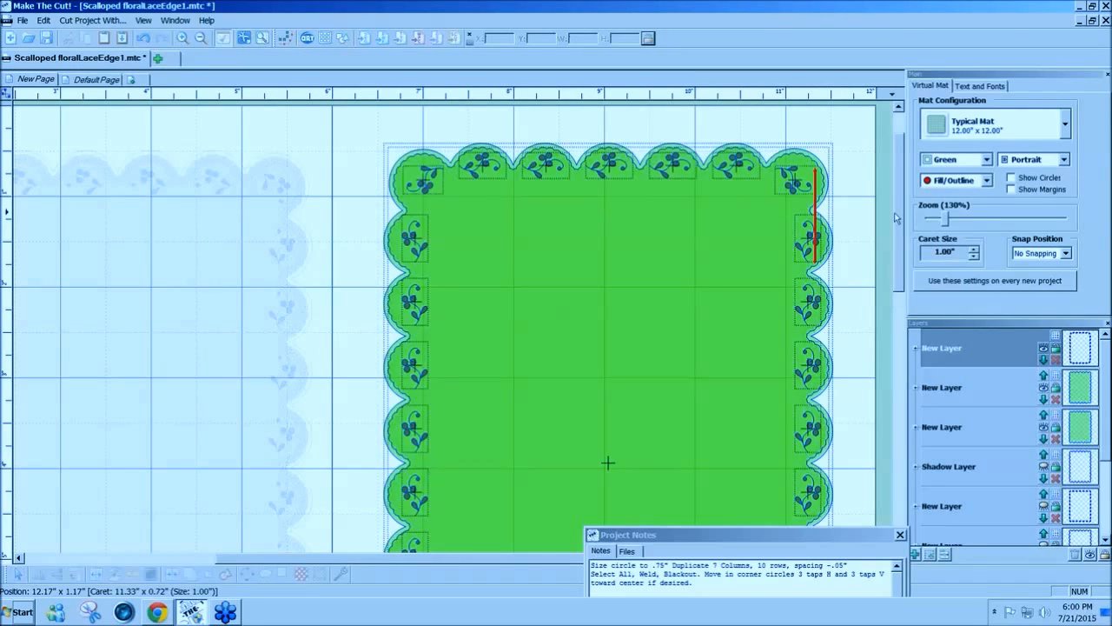
# Step: Show the hidden rhinestone border and join its dots with the green shadow shape around the right frame
pyautogui.moveTo(896, 218); pyautogui.dragTo(896, 303)
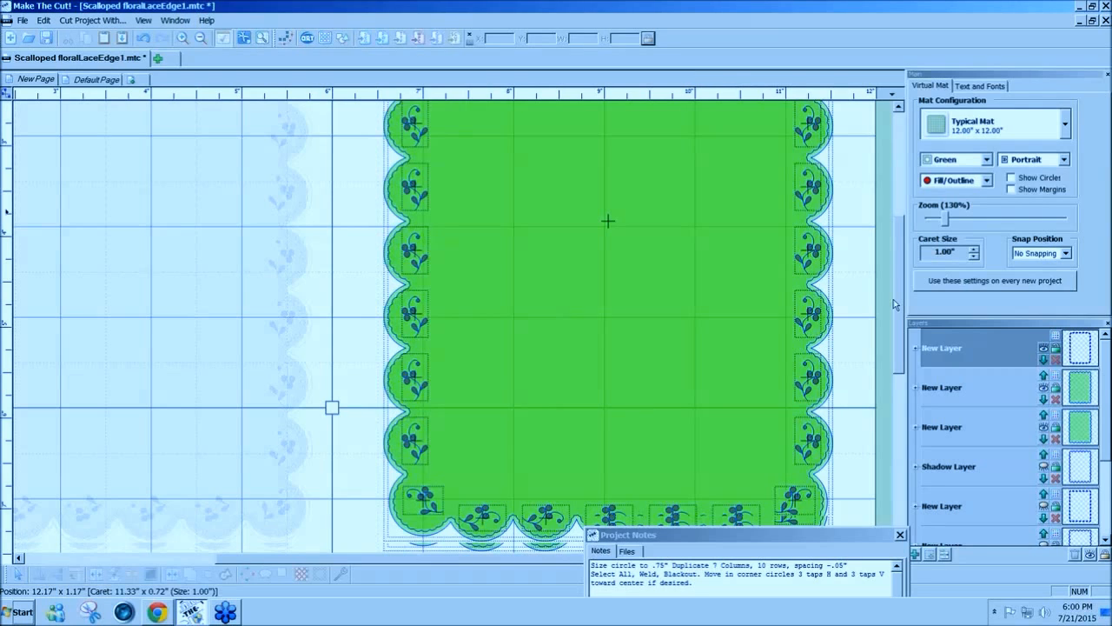
pyautogui.scroll(-3, 869, 330)
pyautogui.click(798, 356)
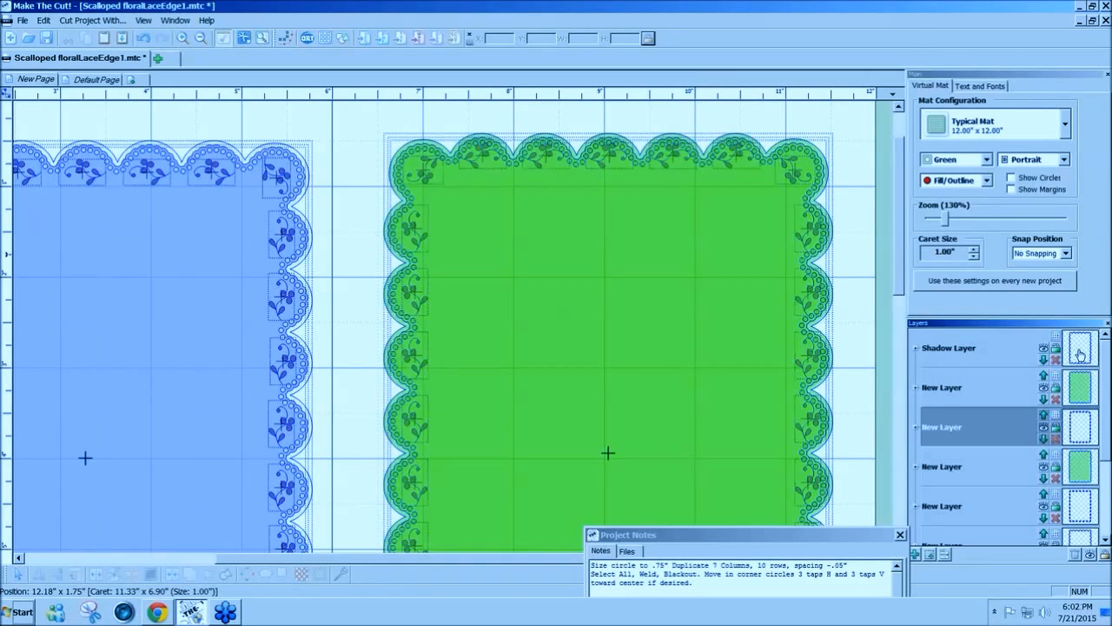
pyautogui.click(1080, 354)
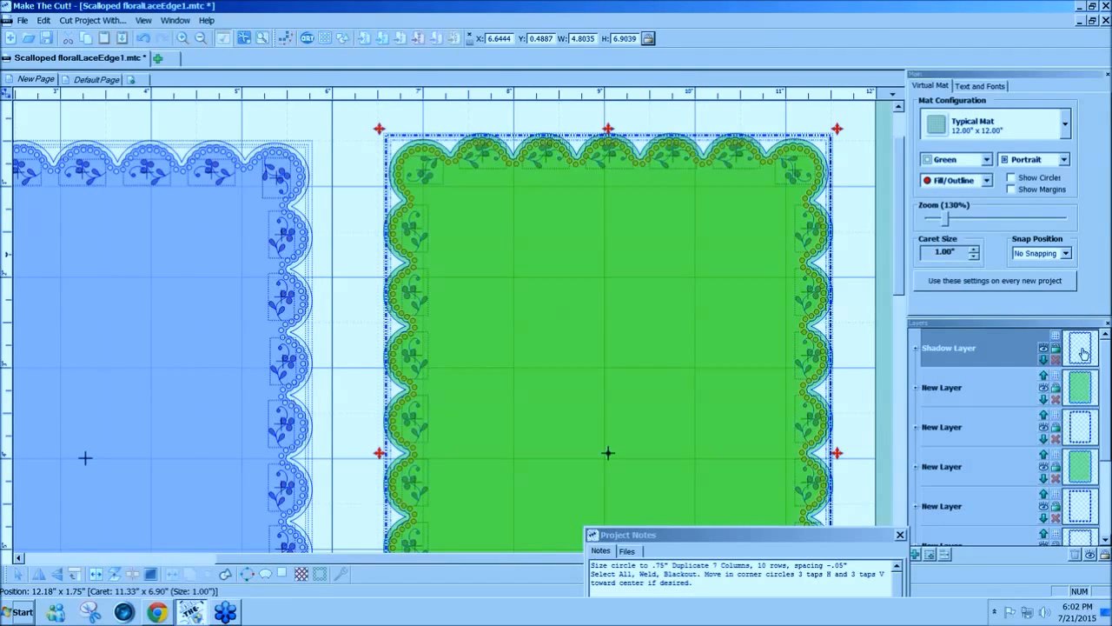
pyautogui.keyDown('shift'); pyautogui.click(1081, 387); pyautogui.keyUp('shift')
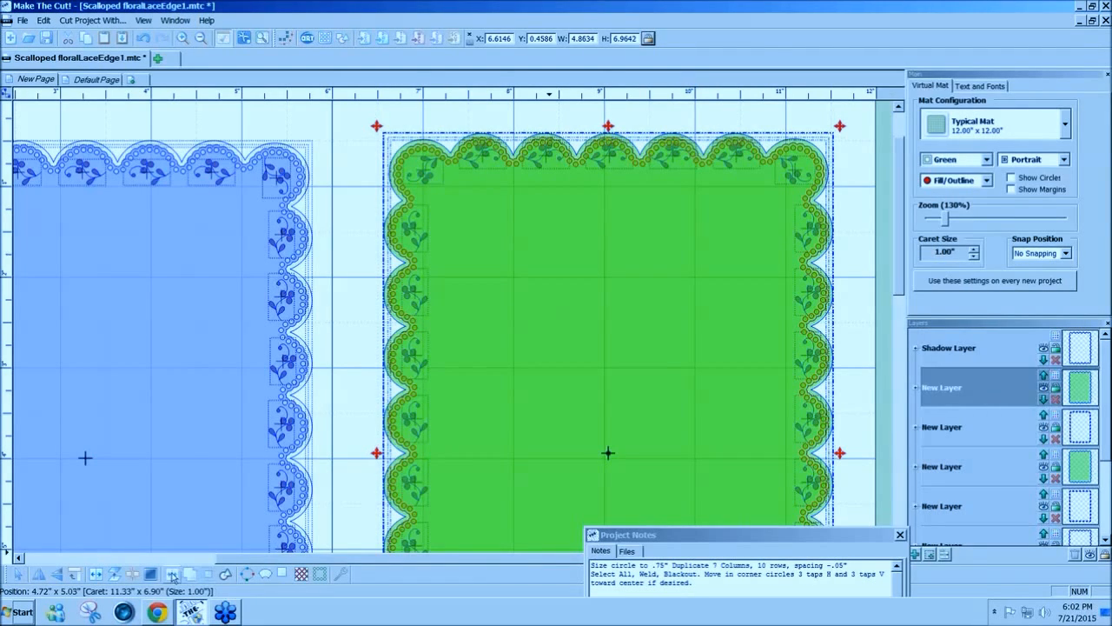
pyautogui.click(172, 575)
pyautogui.scroll(-1, 821, 218)
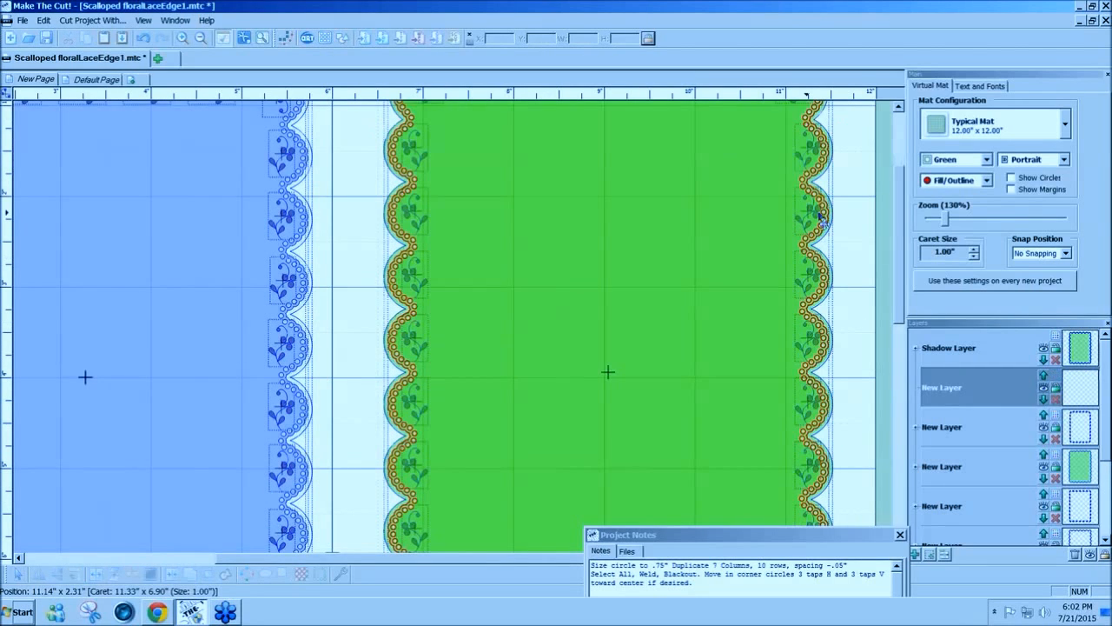
pyautogui.click(1093, 446)
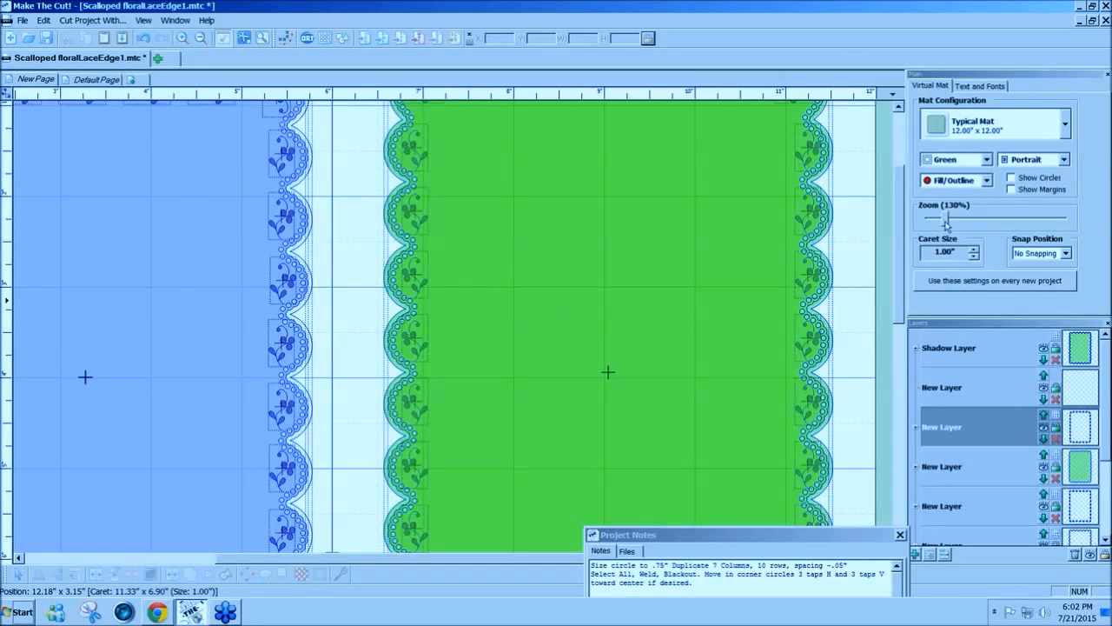
# Step: With the Shadow Layer hidden, select the flowers in the right frame's right-hand scallops and nudge them inward to X 11.062
pyautogui.moveTo(947, 225); pyautogui.dragTo(943, 225)
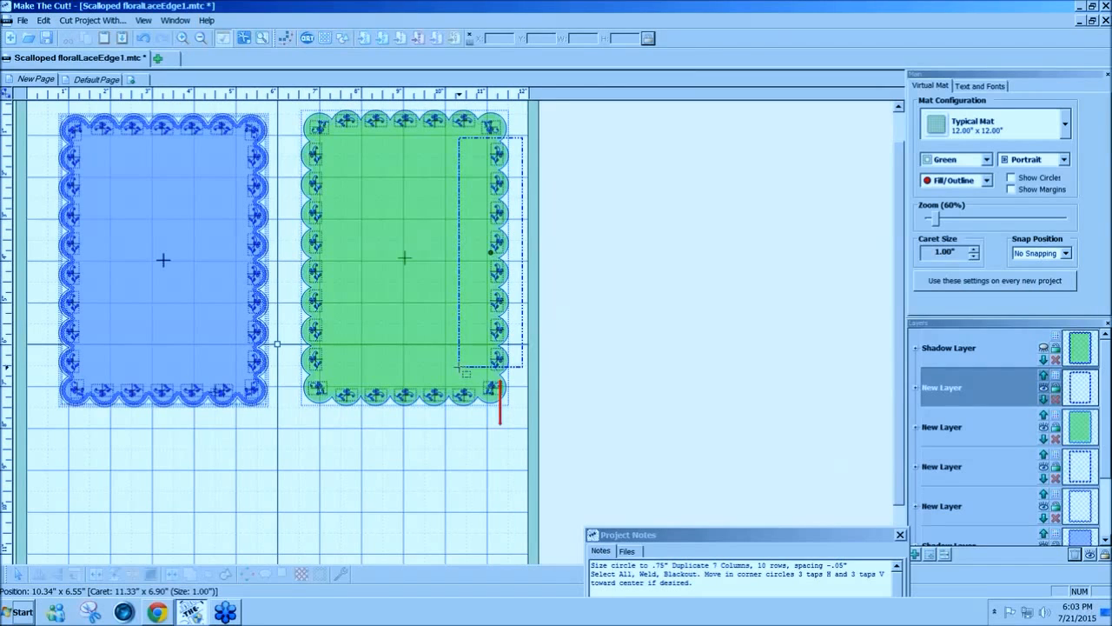
pyautogui.moveTo(460, 369); pyautogui.dragTo(459, 367)
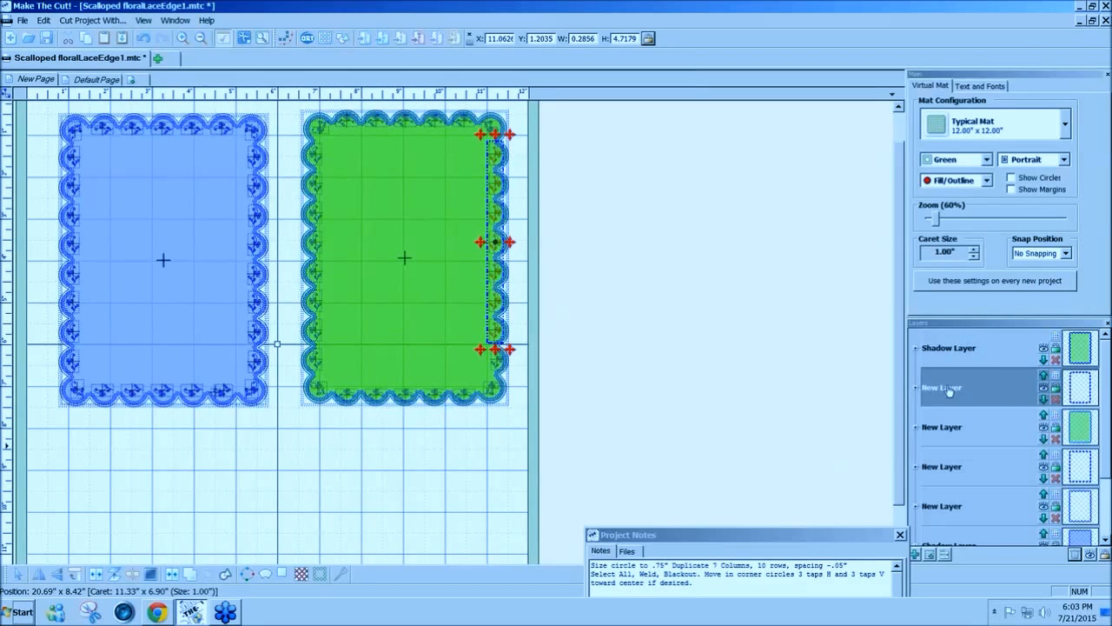
pyautogui.click(791, 358)
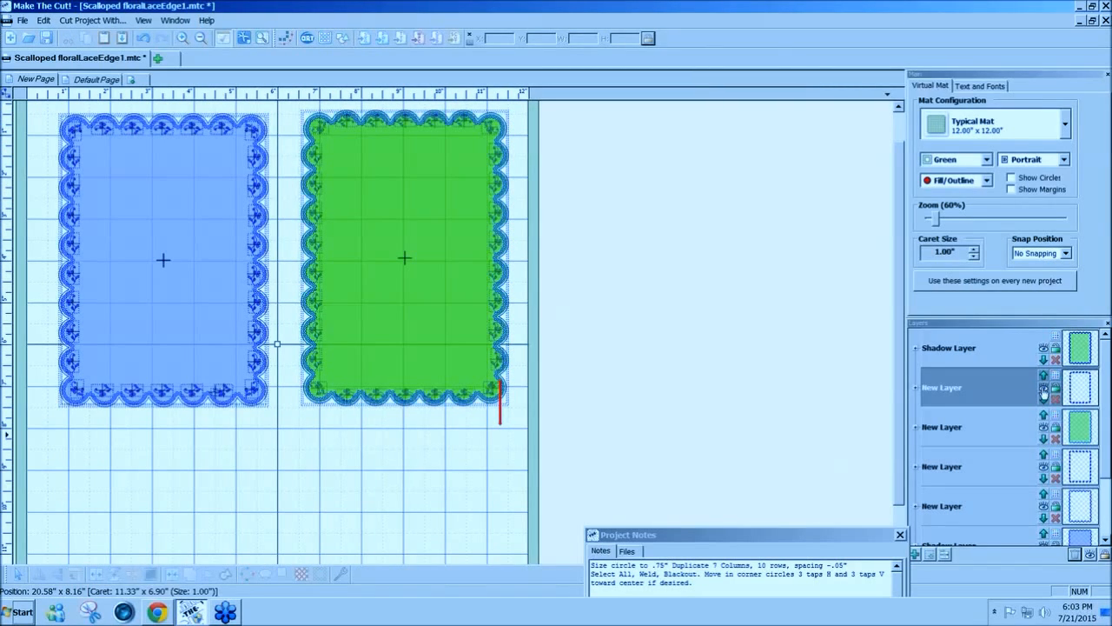
# Step: Hide and show the Shadow Layer to check the flower placement, and hide the layers of the finished left frame
pyautogui.click(1044, 348)
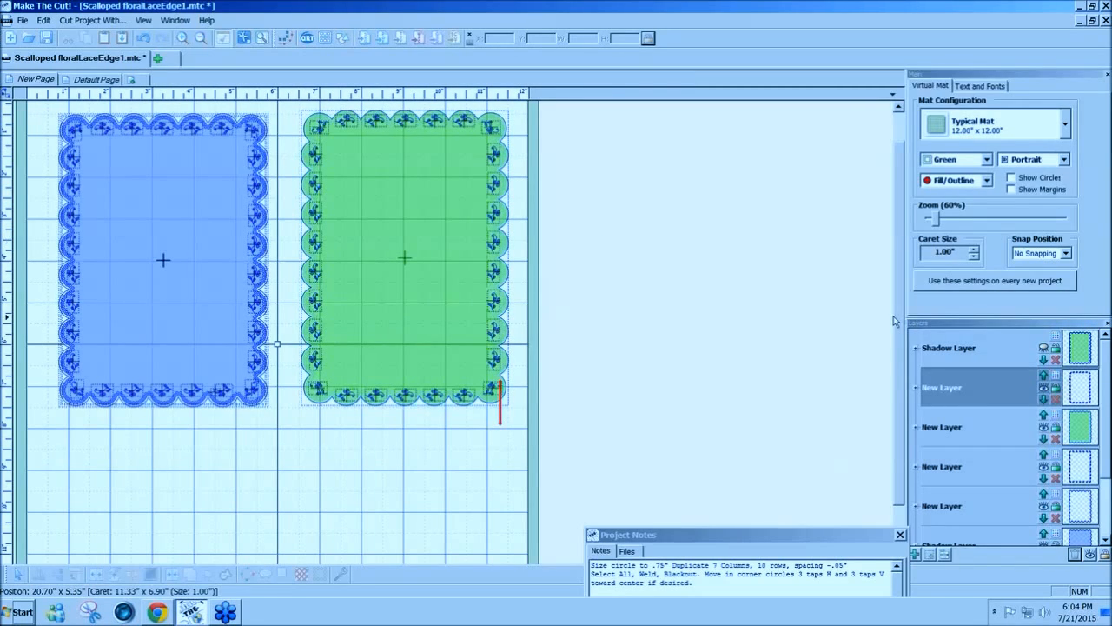
pyautogui.click(1044, 350)
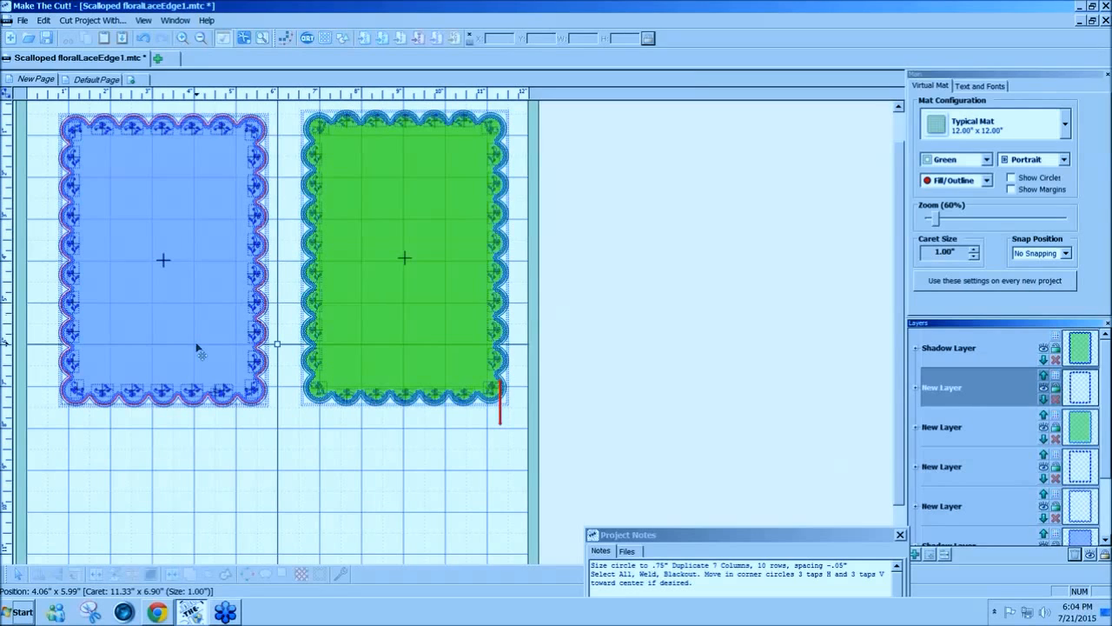
pyautogui.click(1046, 428)
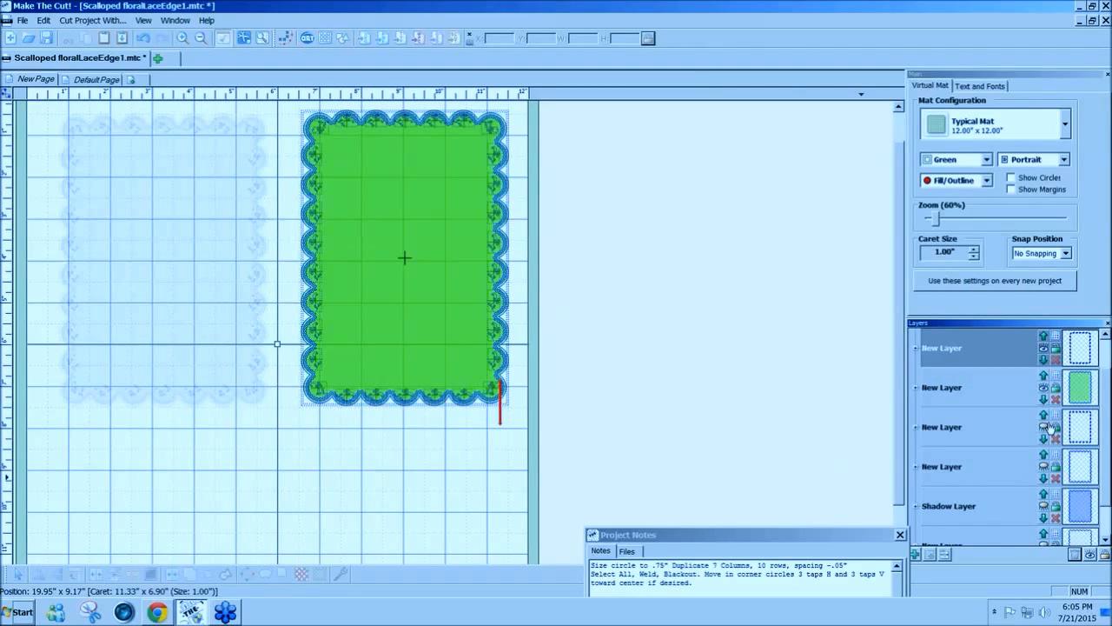
# Step: Recolour the right frame's 4.95 by 7.05 inch green backing layer pale blue
pyautogui.click(1076, 388)
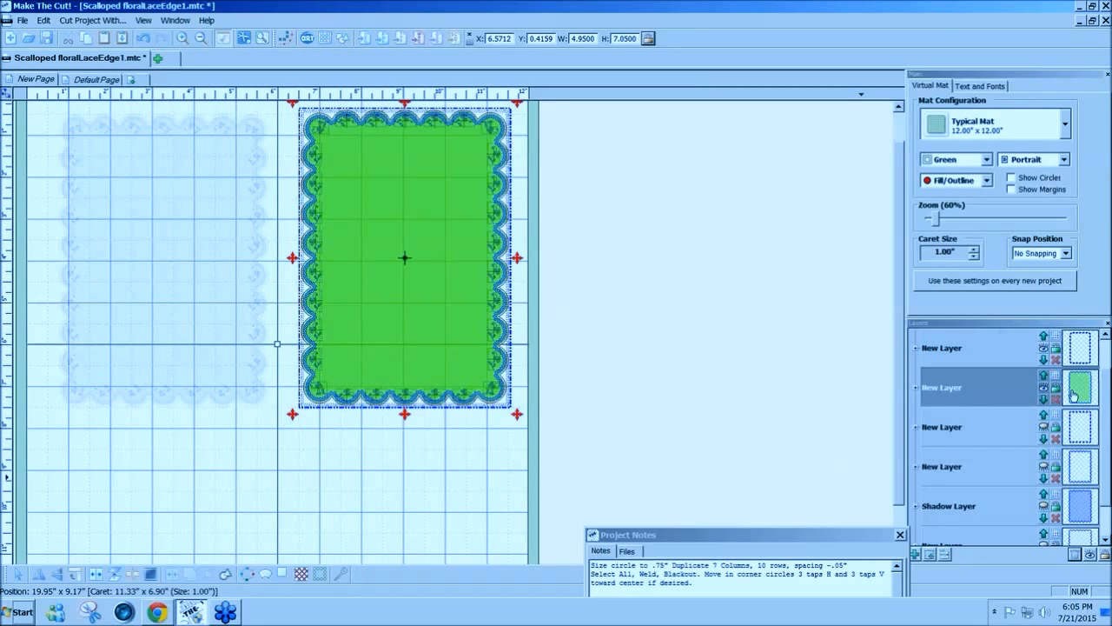
pyautogui.click(1074, 395)
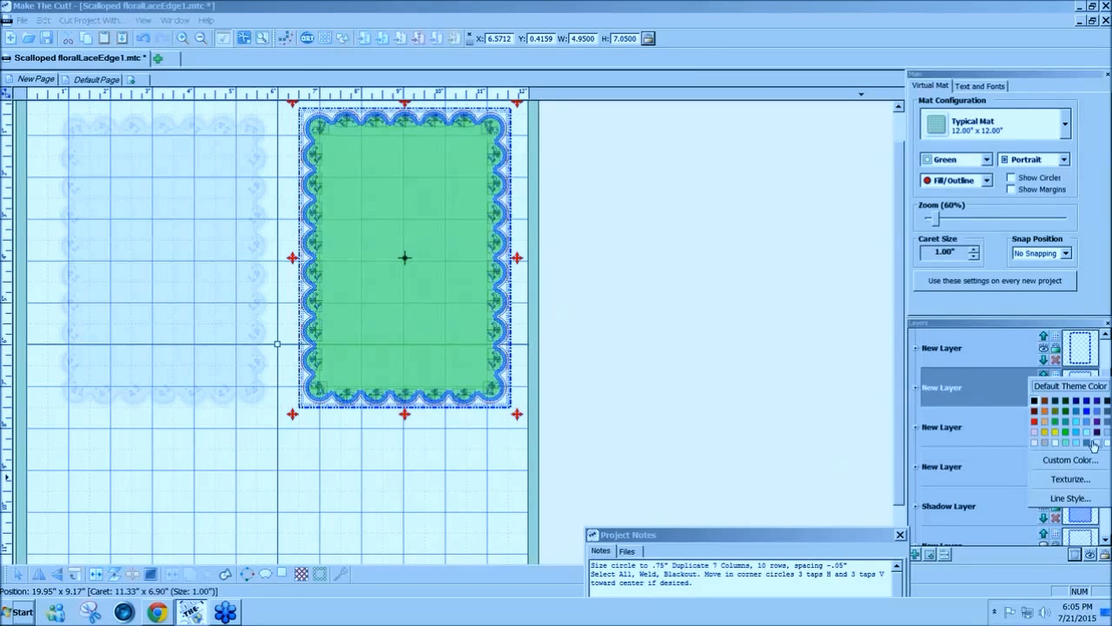
pyautogui.click(1093, 445)
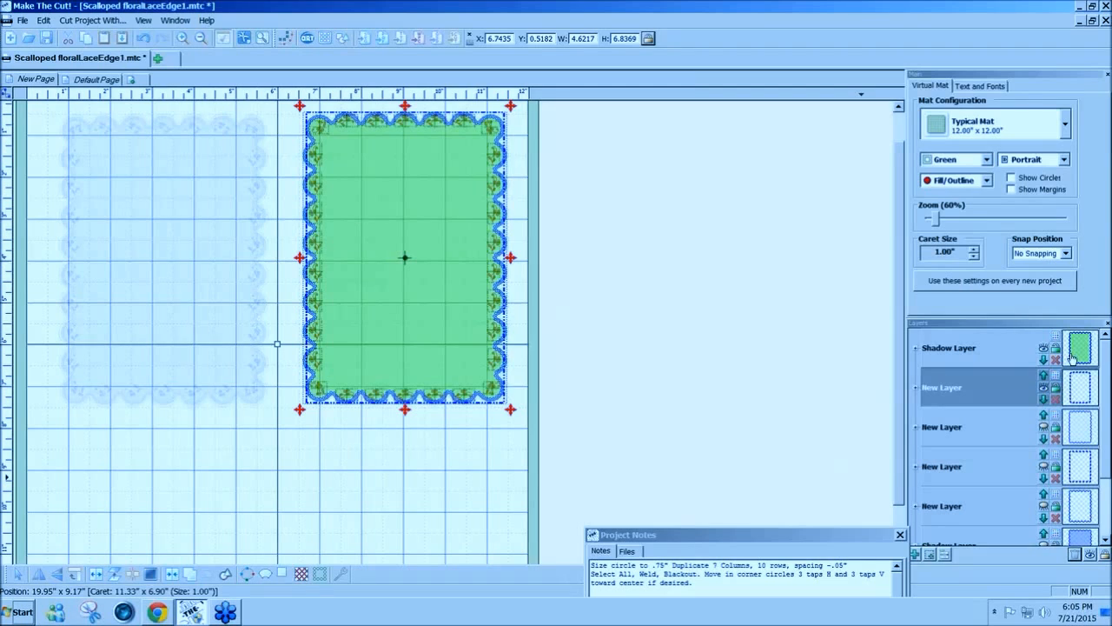
# Step: Recolour the right frame's Shadow Layer purple and its flower layer dark purple
pyautogui.click(1074, 356)
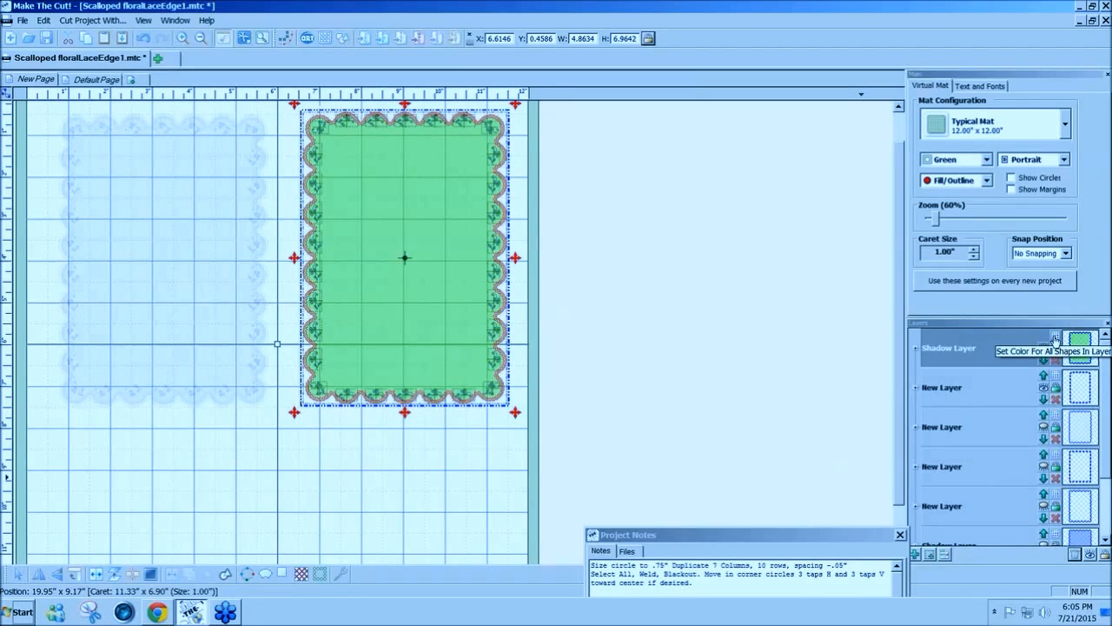
pyautogui.click(1055, 339)
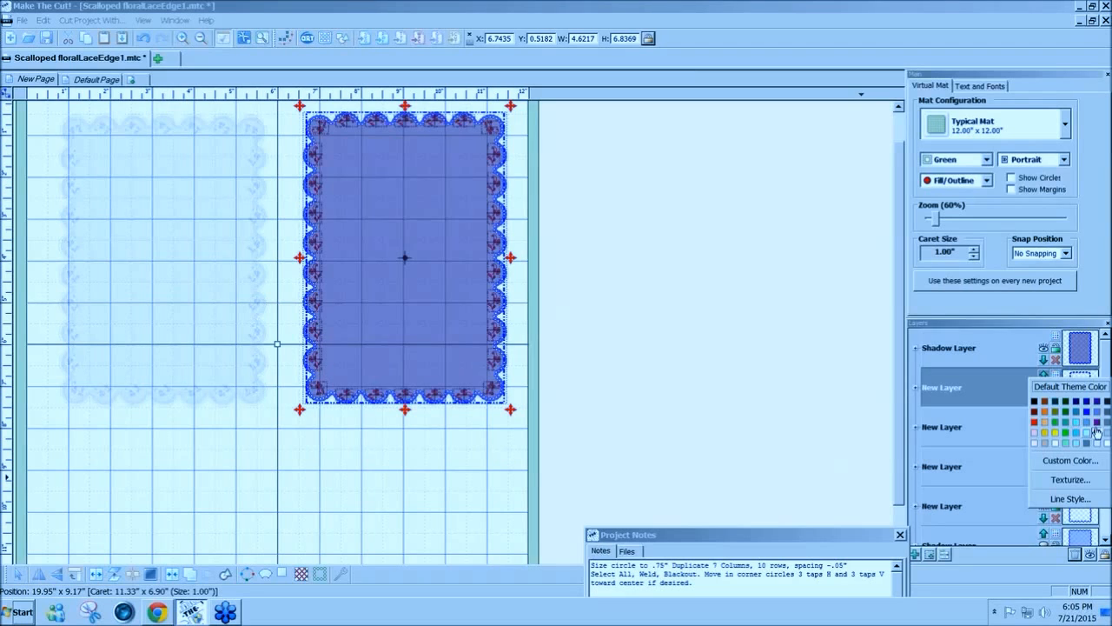
pyautogui.click(1097, 432)
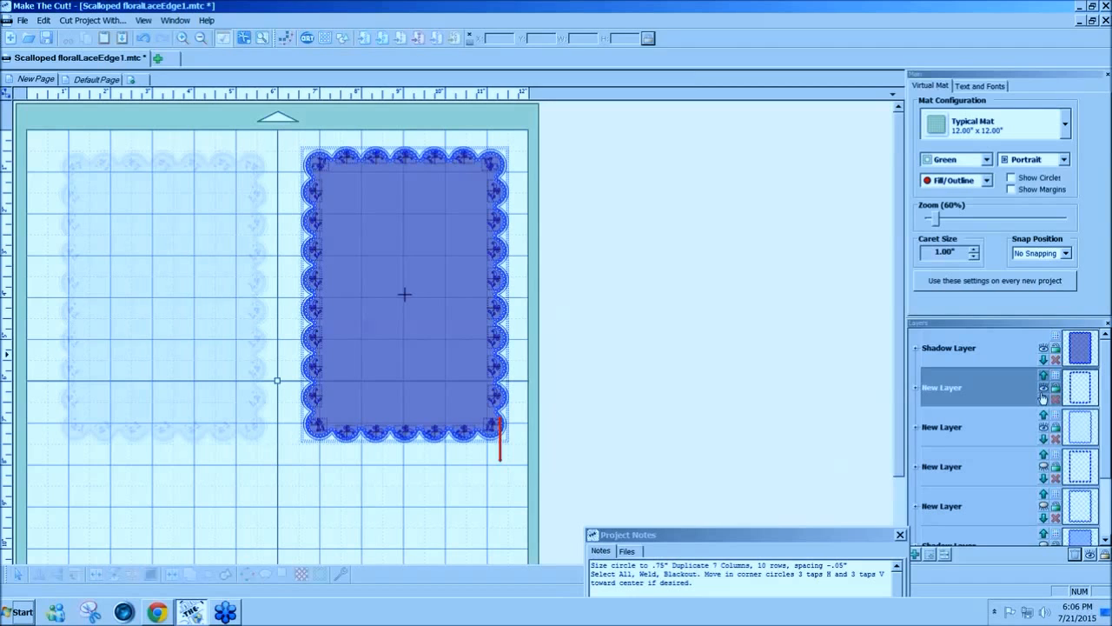
# Step: With the Shadow Layer hidden, nudge the top row of five flowers slightly down and the bottom row slightly up
pyautogui.moveTo(296, 136); pyautogui.dragTo(483, 180)
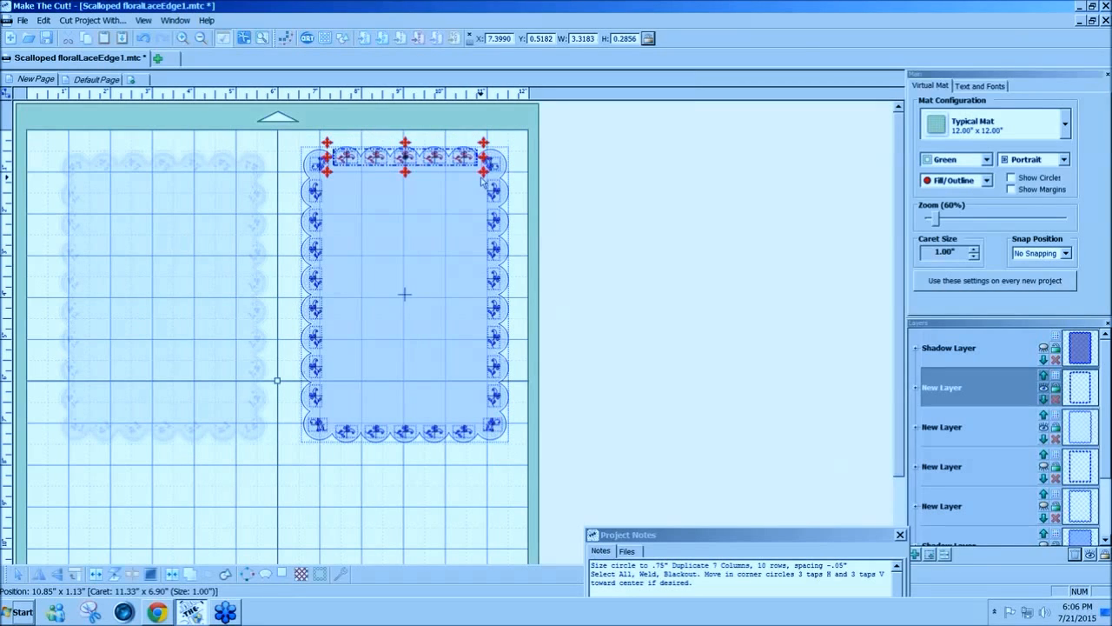
pyautogui.moveTo(476, 464); pyautogui.dragTo(344, 414)
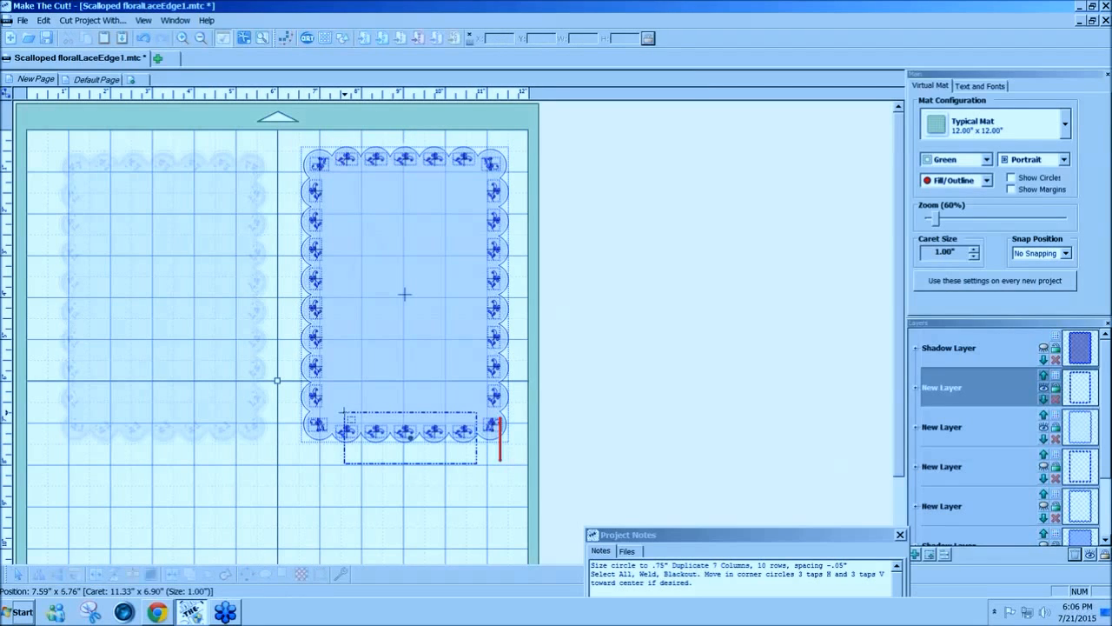
pyautogui.moveTo(345, 413); pyautogui.dragTo(334, 410)
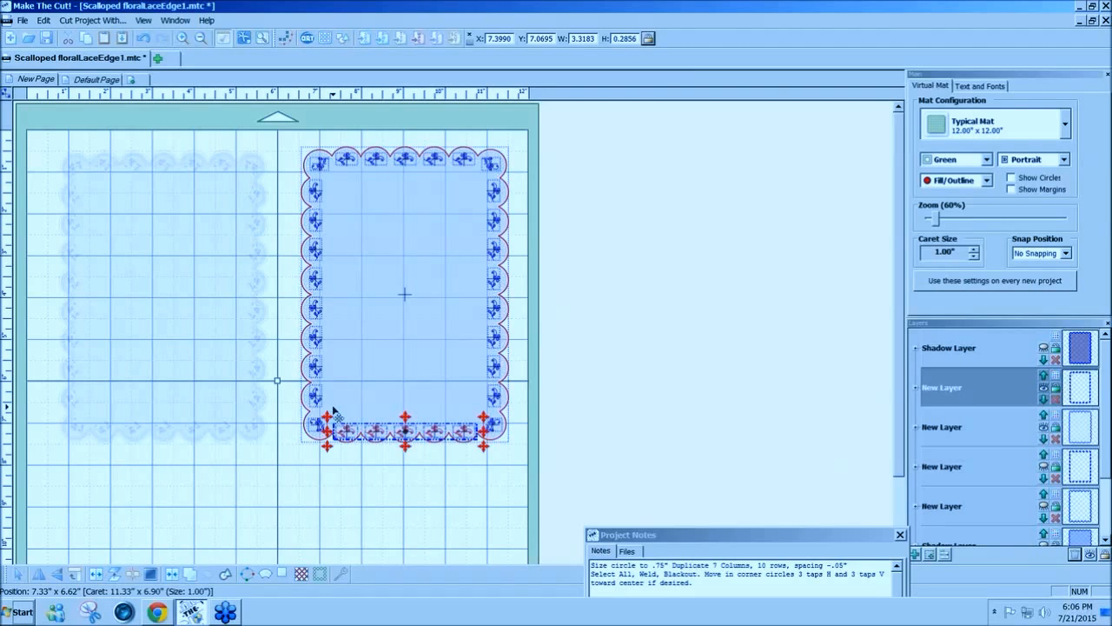
pyautogui.click(647, 421)
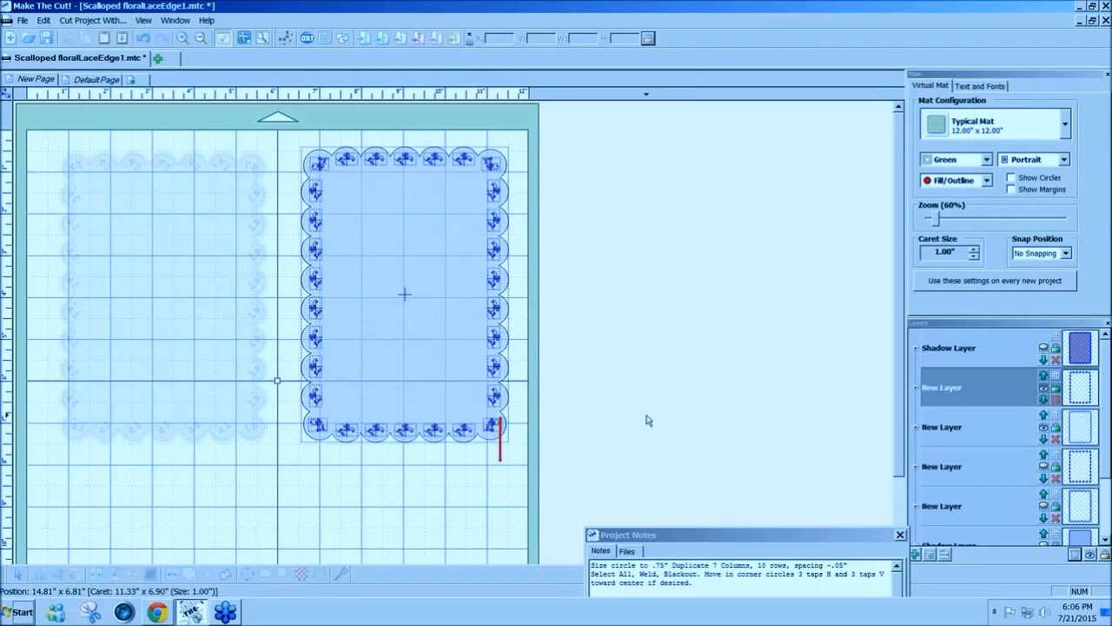
# Step: Show the Shadow Layer in light blue and nudge the bottom-row flowers individually to centre them within their scallops
pyautogui.click(1055, 348)
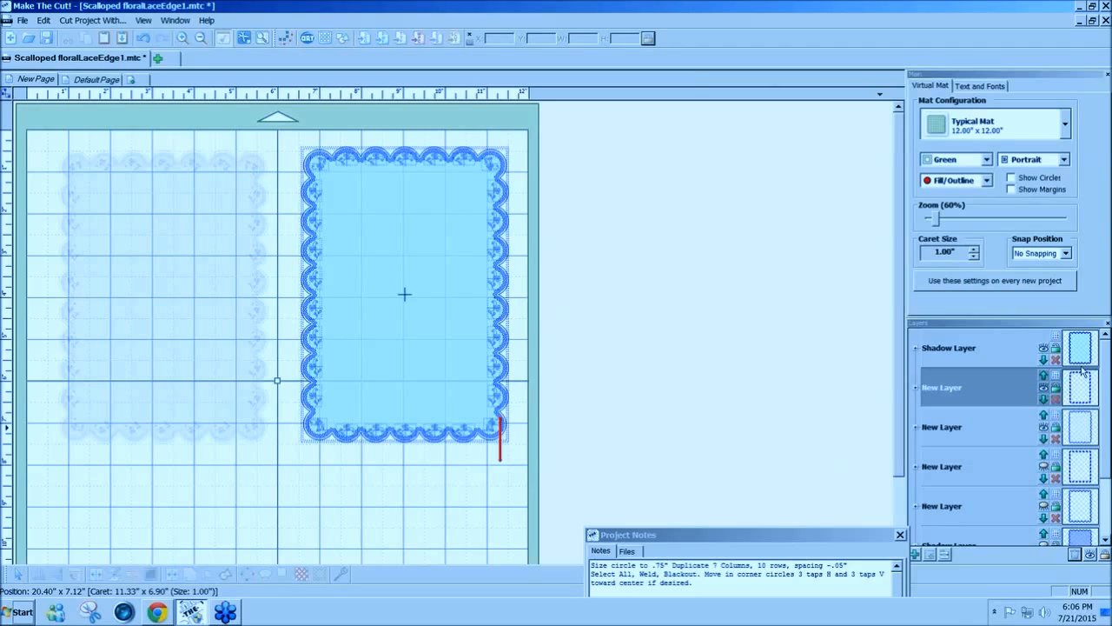
pyautogui.scroll(5, 553, 506)
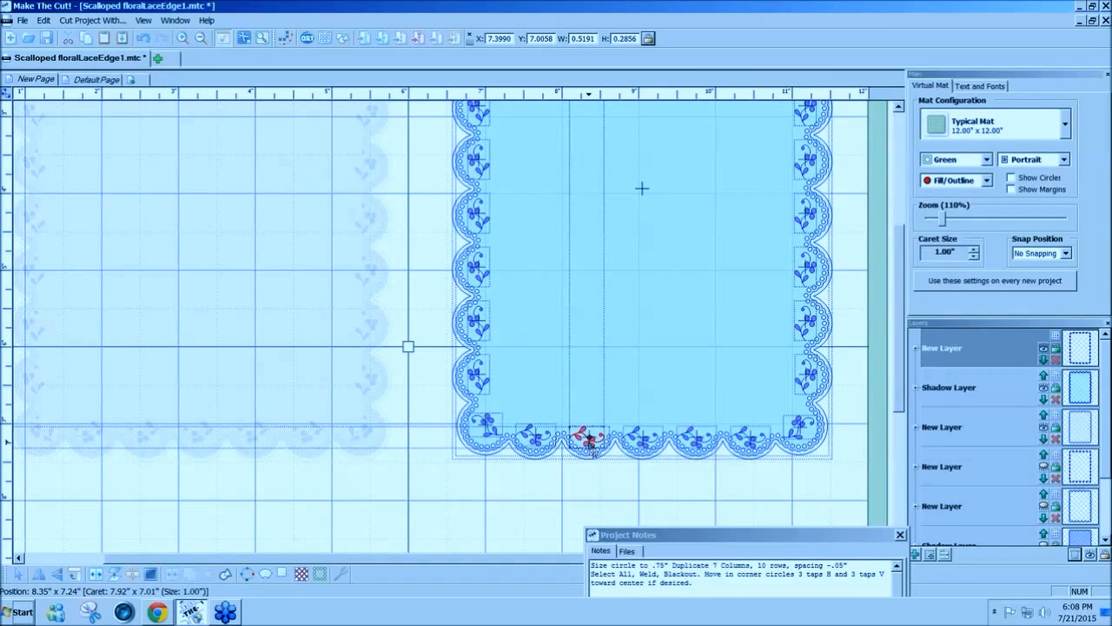
pyautogui.moveTo(591, 441); pyautogui.dragTo(752, 443)
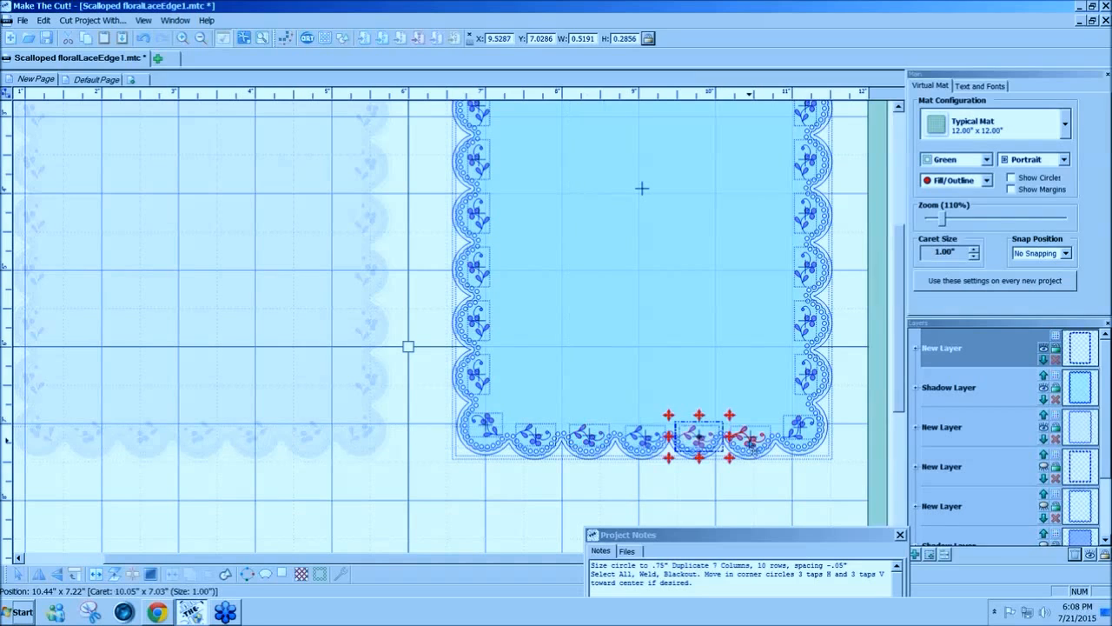
pyautogui.moveTo(752, 443); pyautogui.dragTo(699, 440)
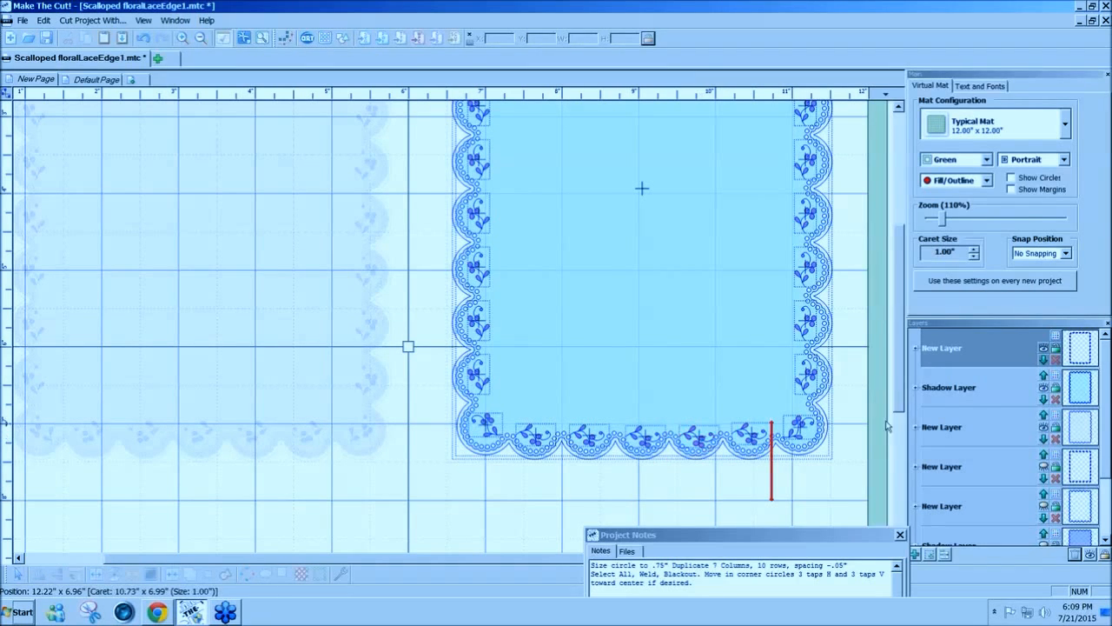